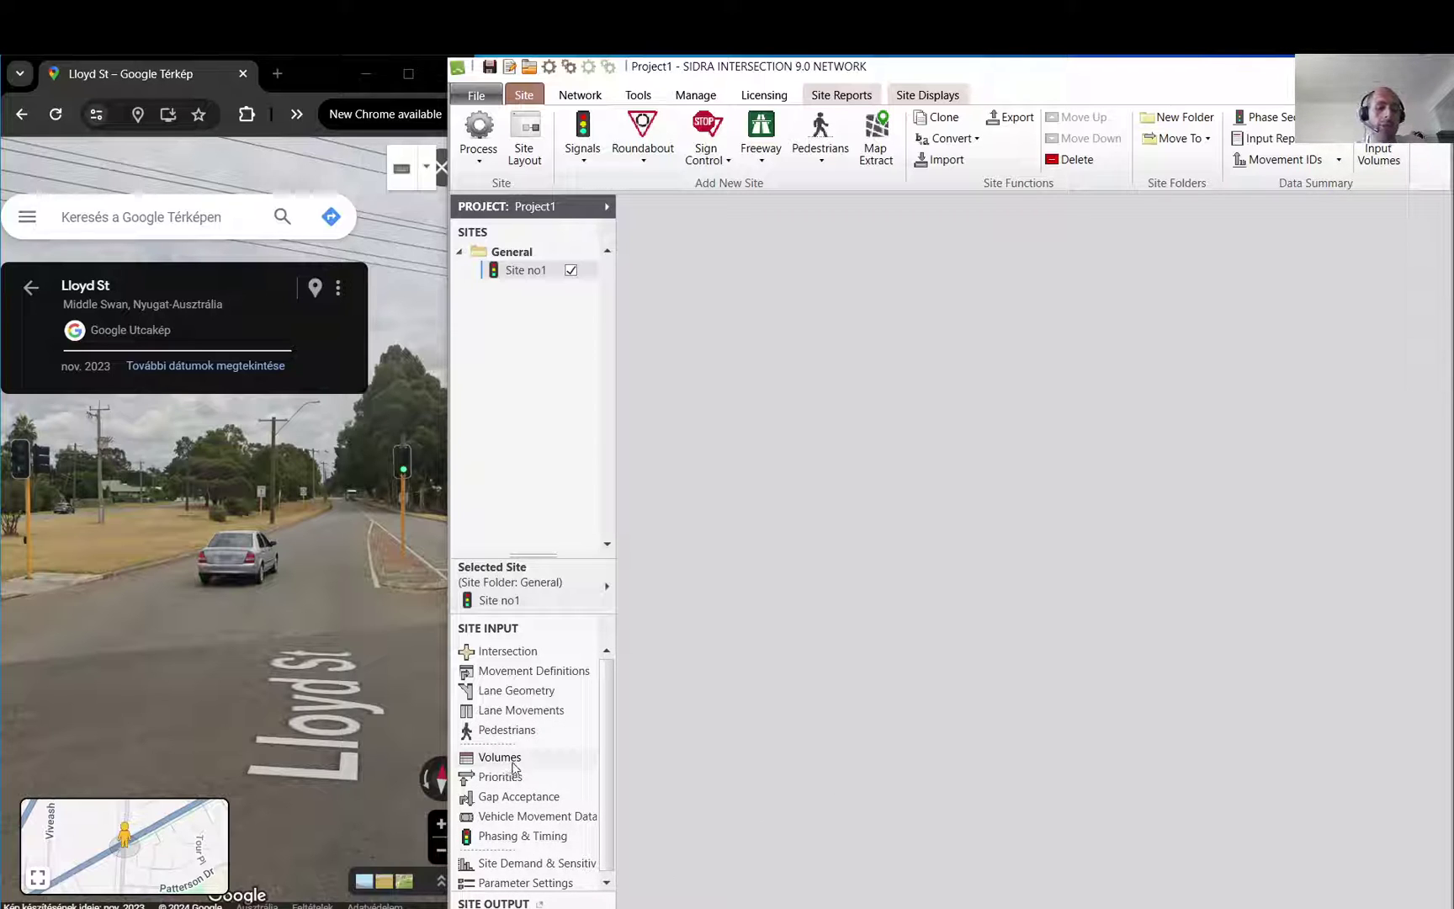
- Open Site no1's Site Layout drawing of the signalised Lloyd St / Toodyay Rd intersection
double_click(521, 271)
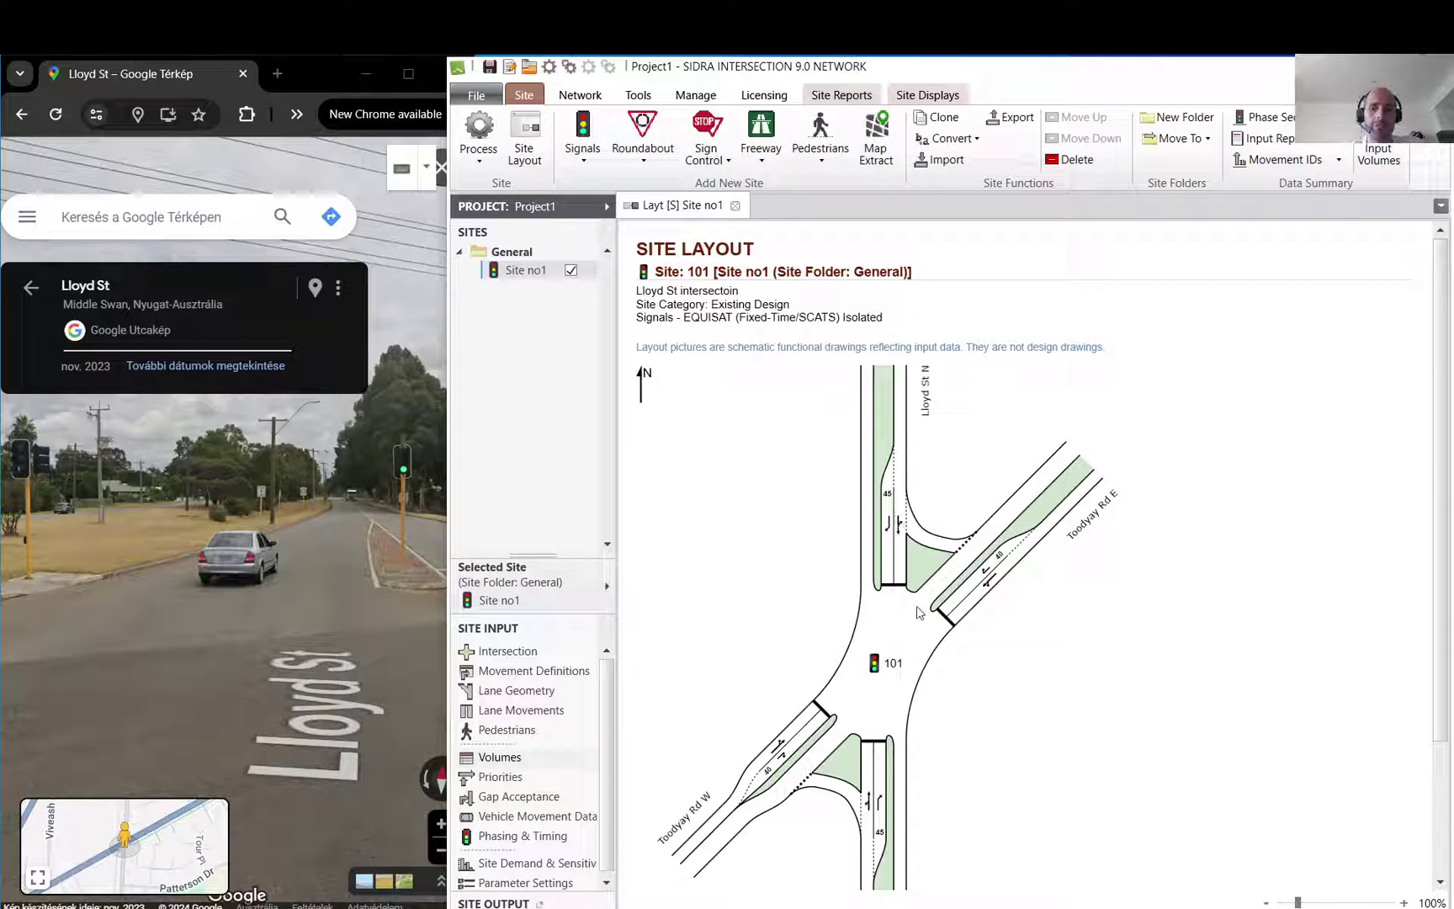
- Move along Lloyd St in Street View and look toward the median and signal, then go back to the satellite map and drop into Lloyd St again
left_click(118, 577)
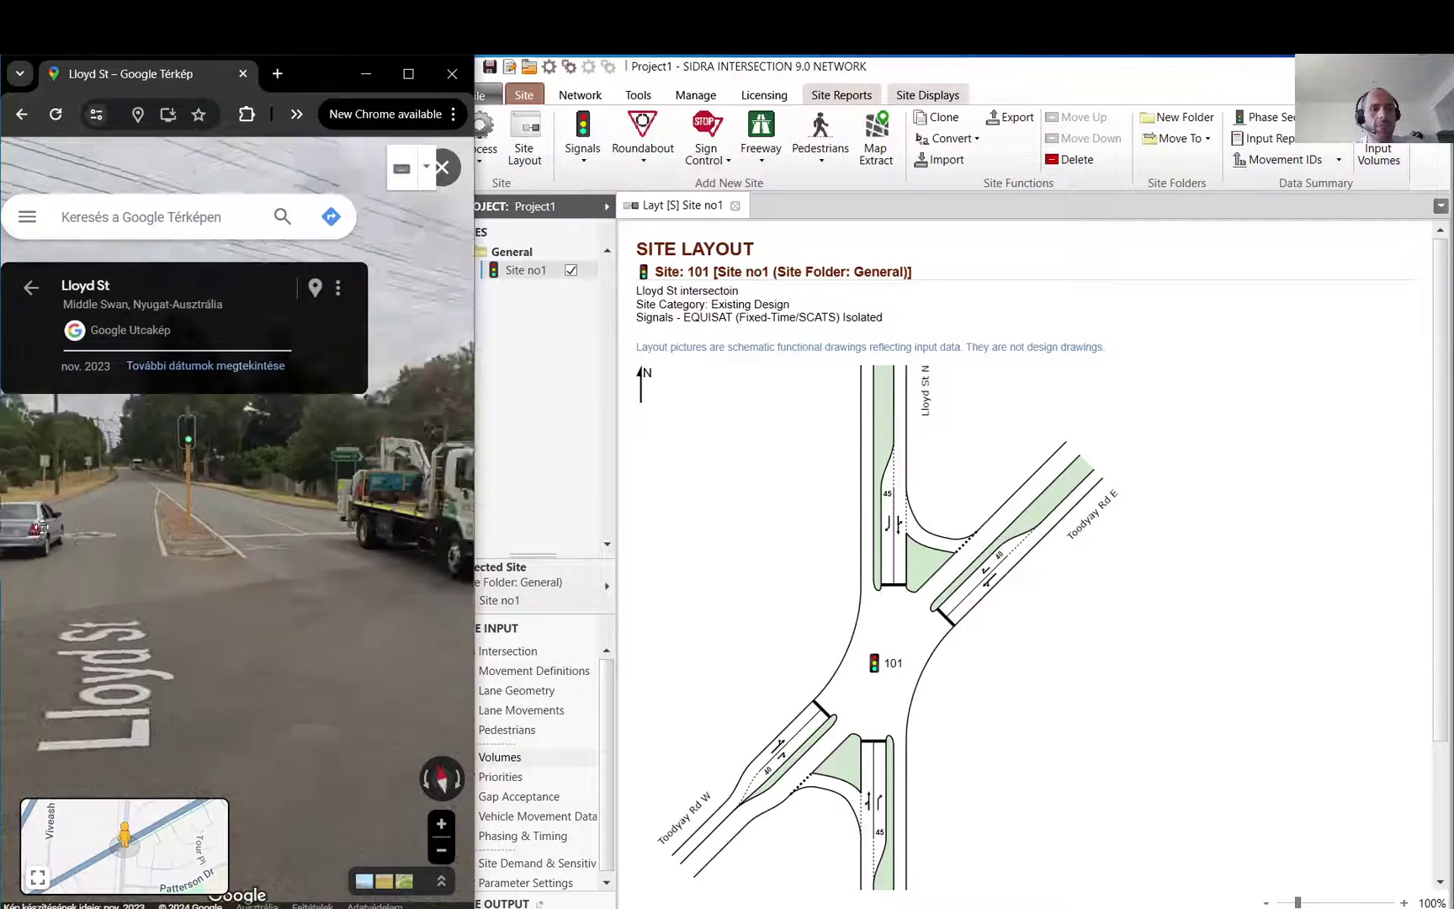
left_click(287, 557)
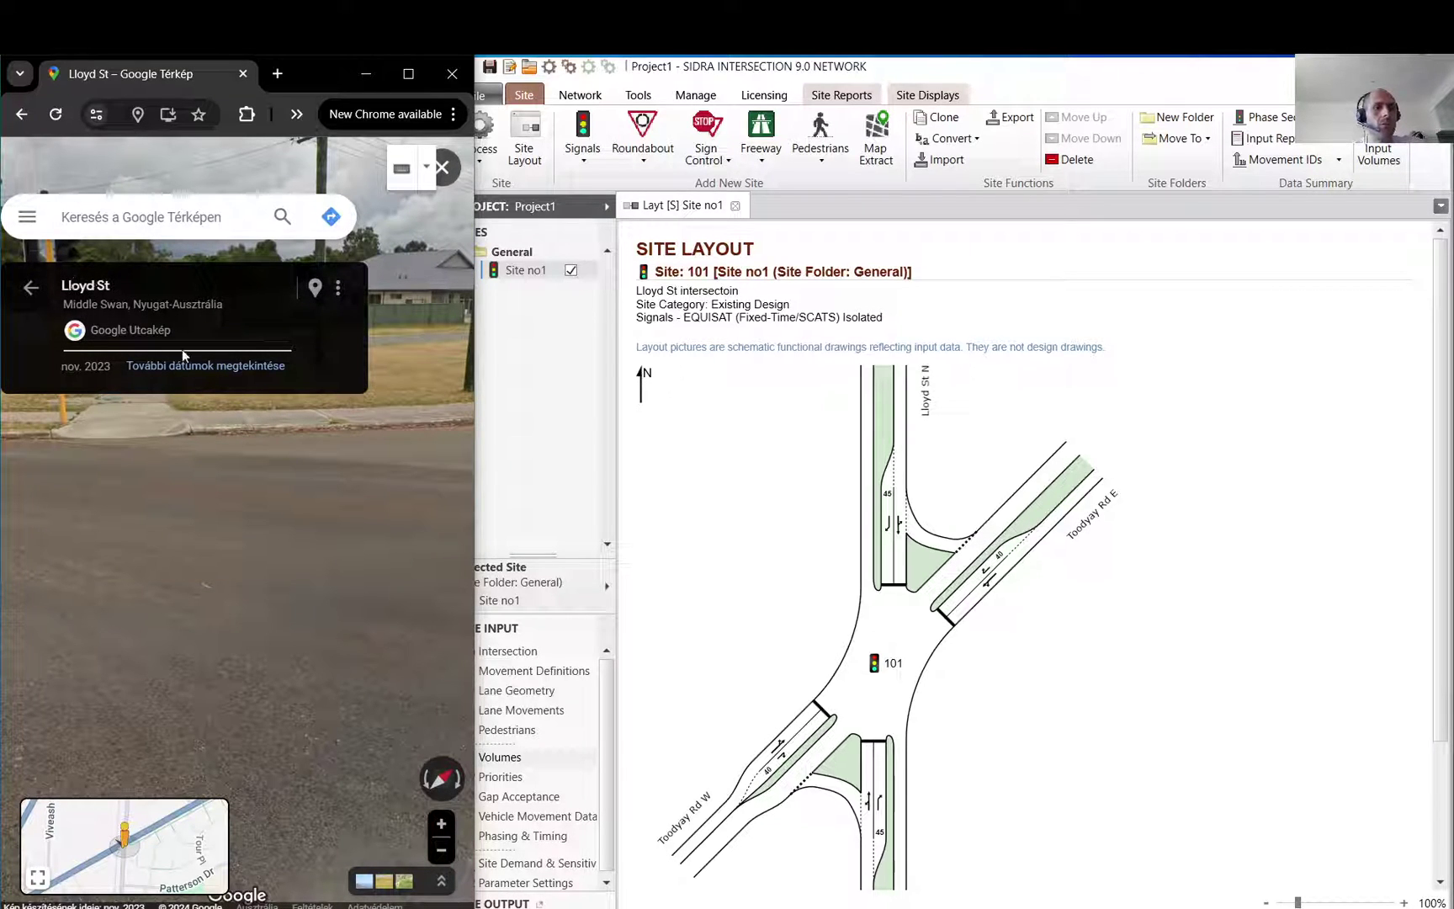
left_click_drag(157, 604, 354, 589)
left_click_drag(227, 585, 5, 292)
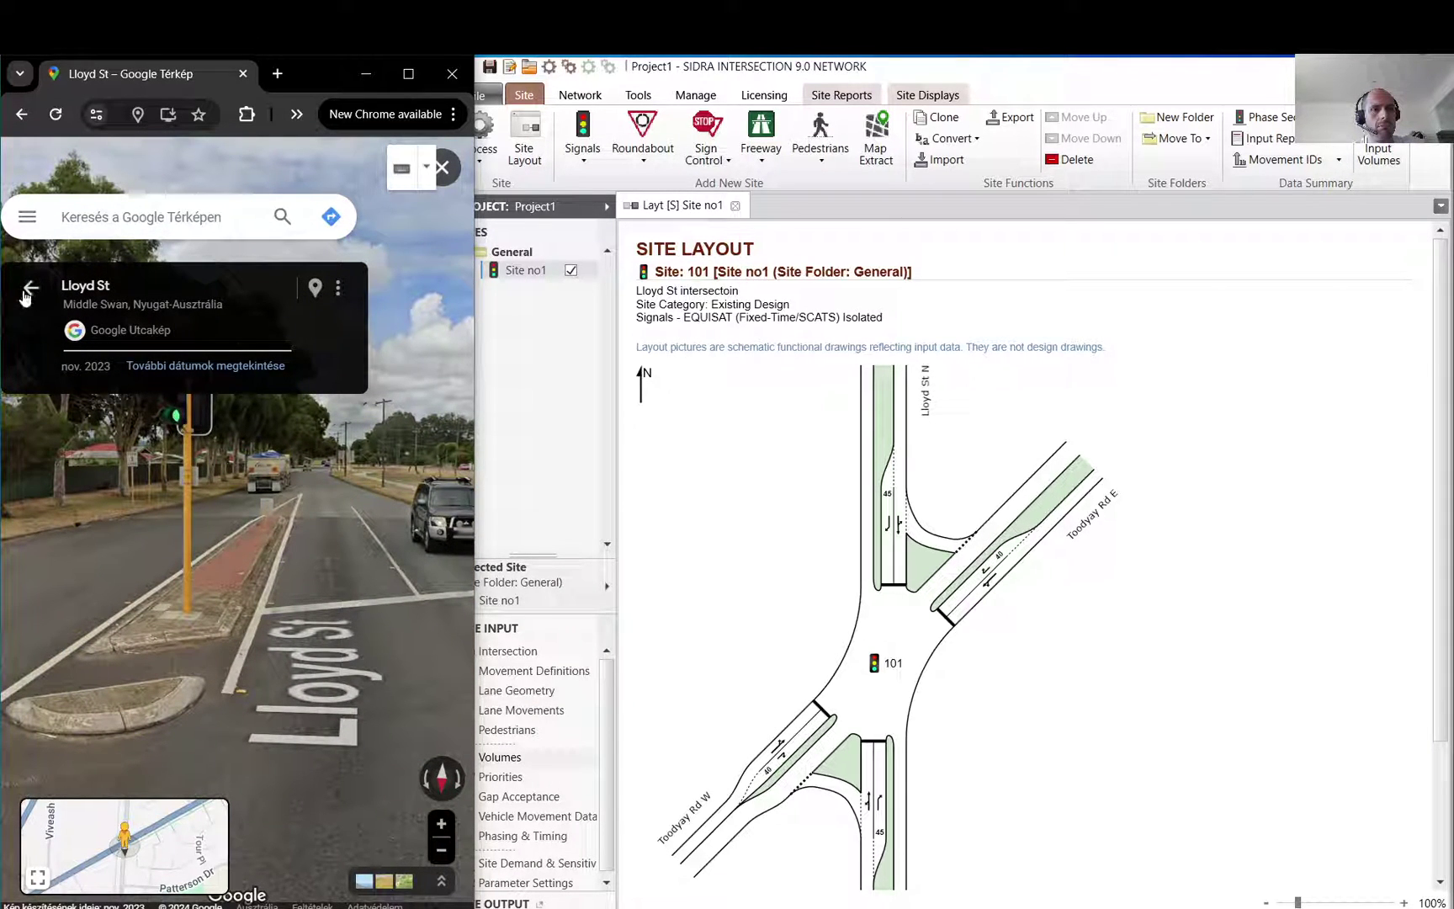
key("Escape")
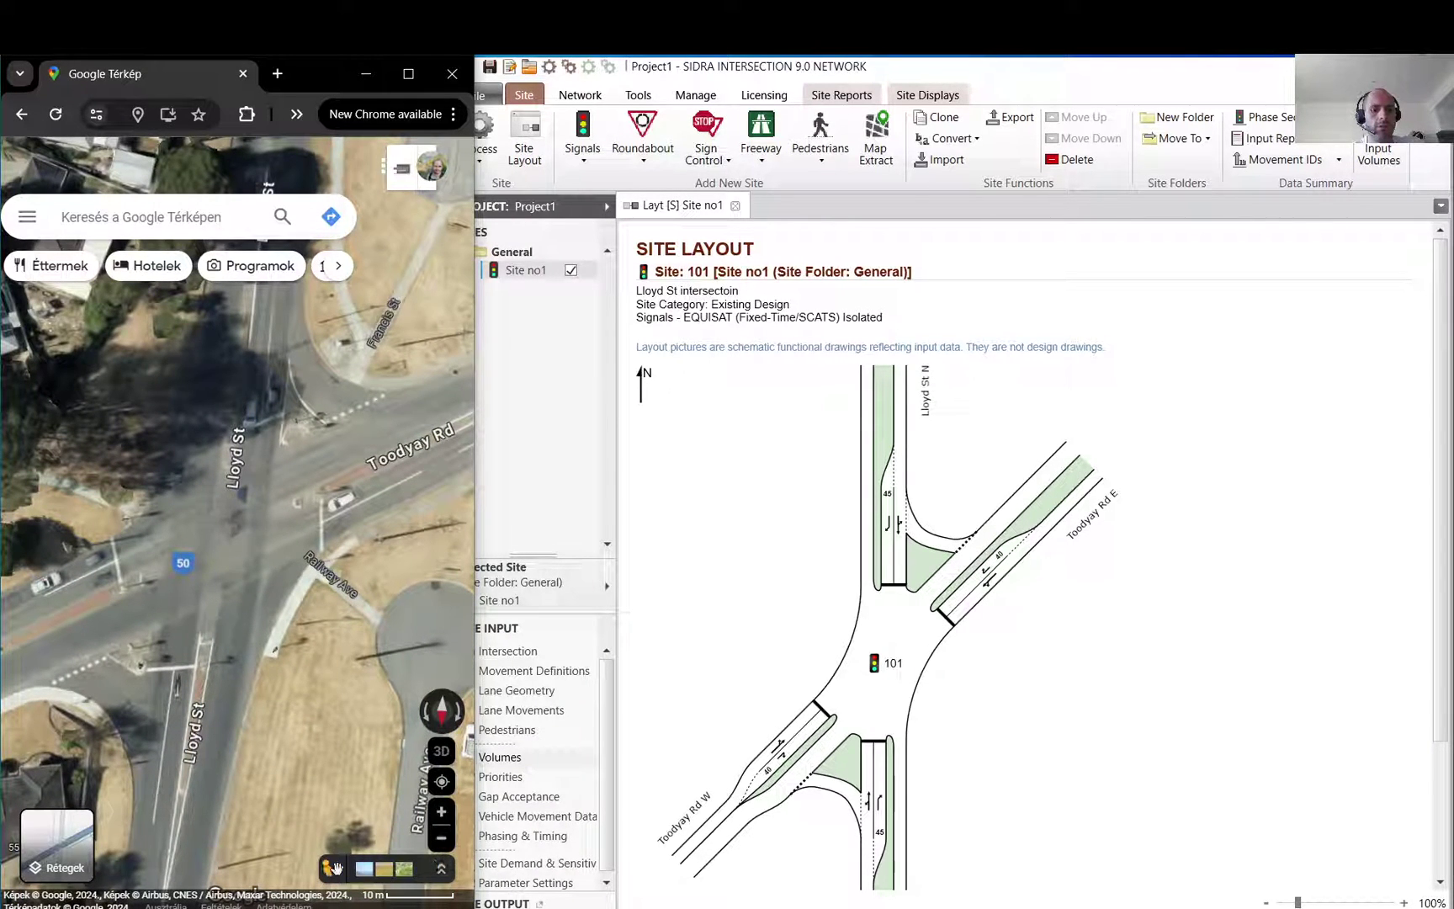
left_click_drag(332, 869, 234, 513)
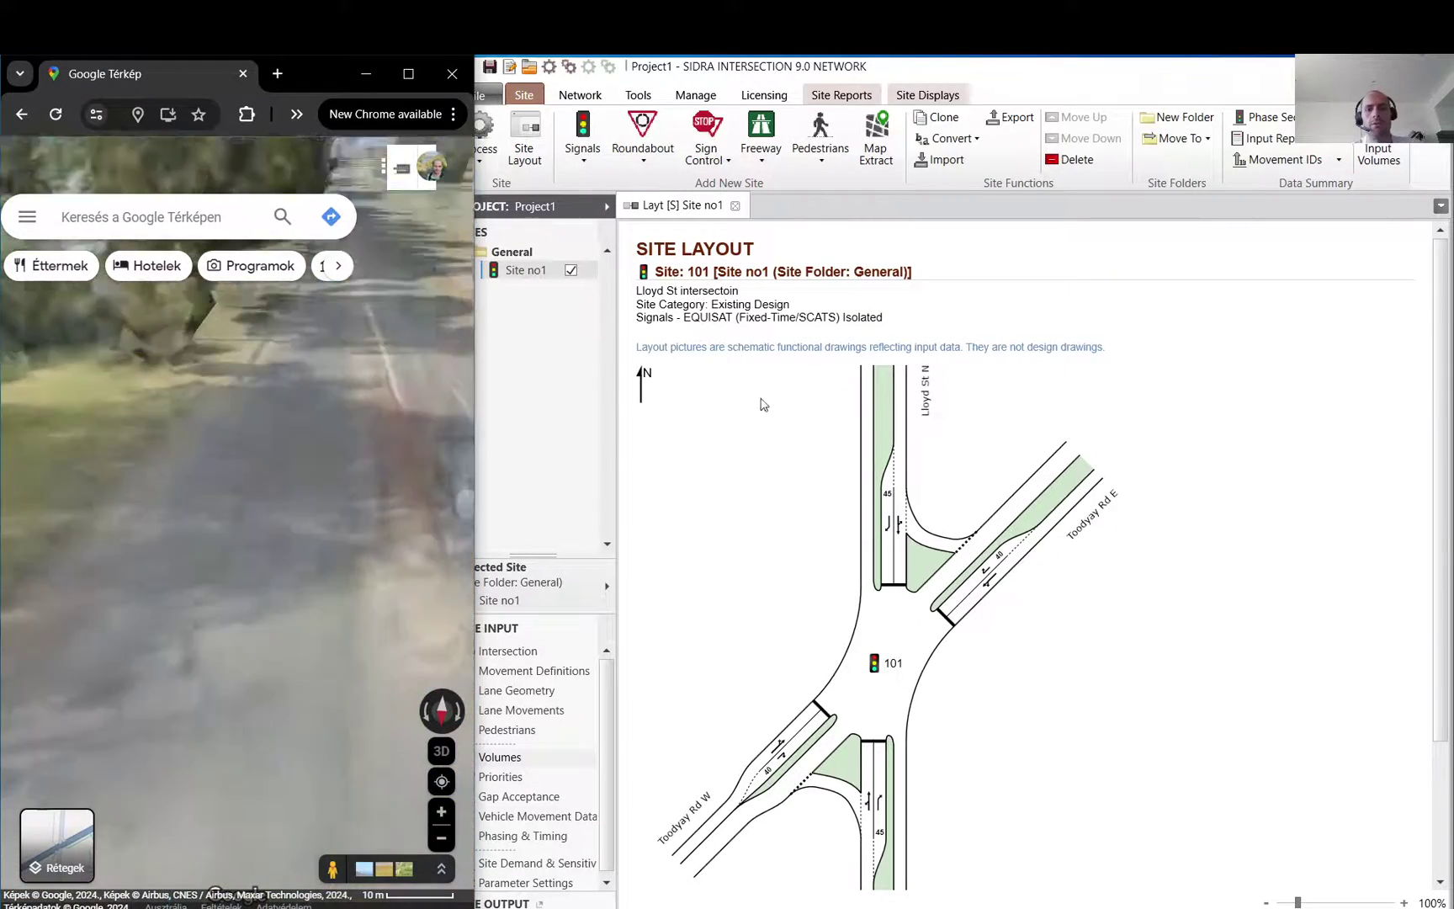
- Open Site no1's Volumes input and review each approach's table, ending on the Lloyd St S left-turn total
left_click(502, 757)
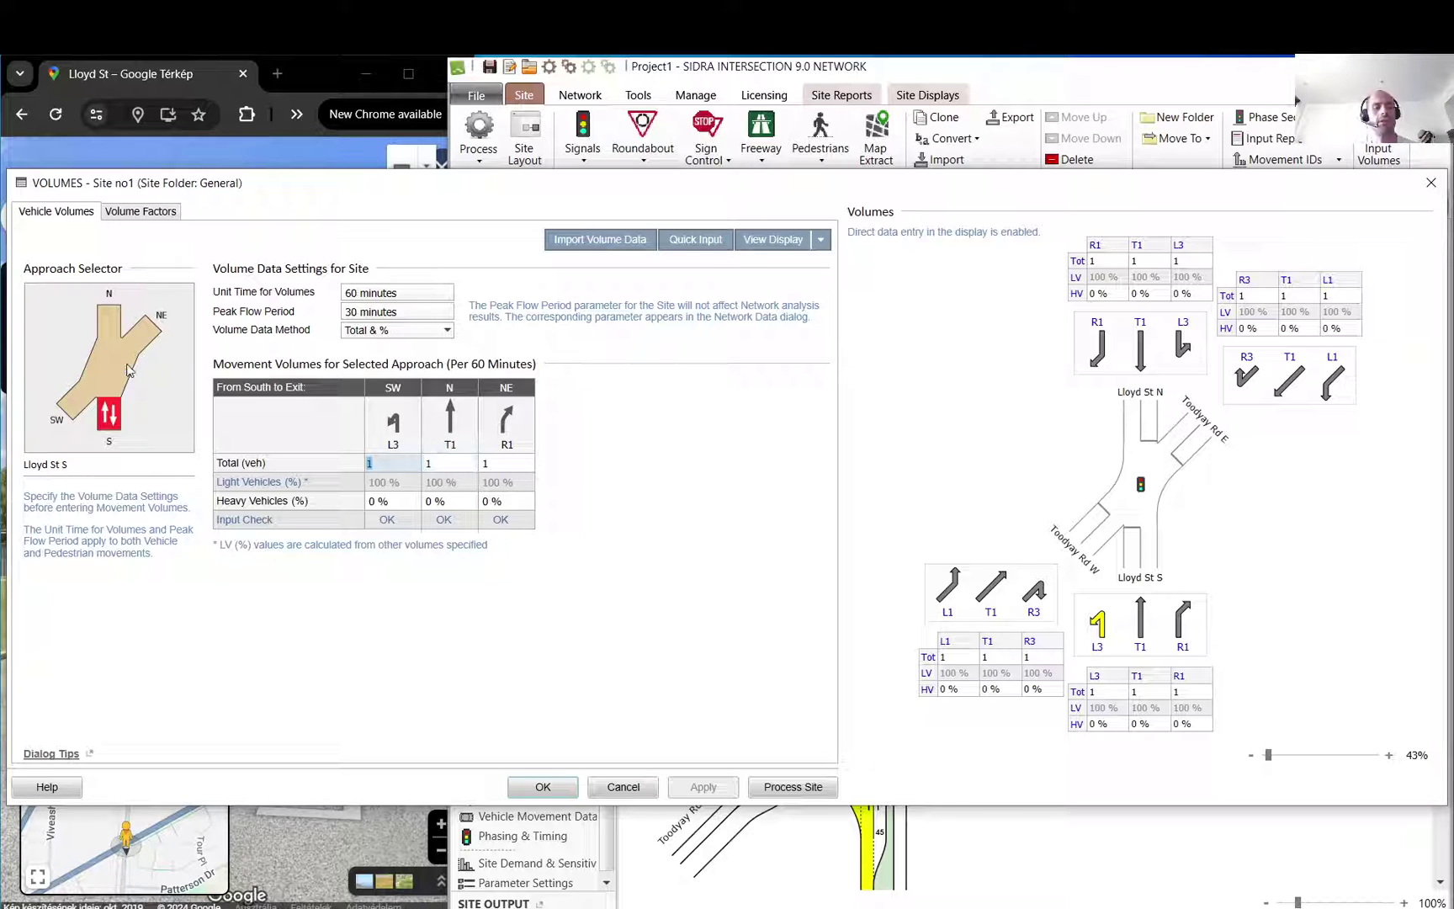
left_click(113, 418)
left_click(74, 408)
left_click(151, 341)
left_click(114, 323)
left_click(108, 414)
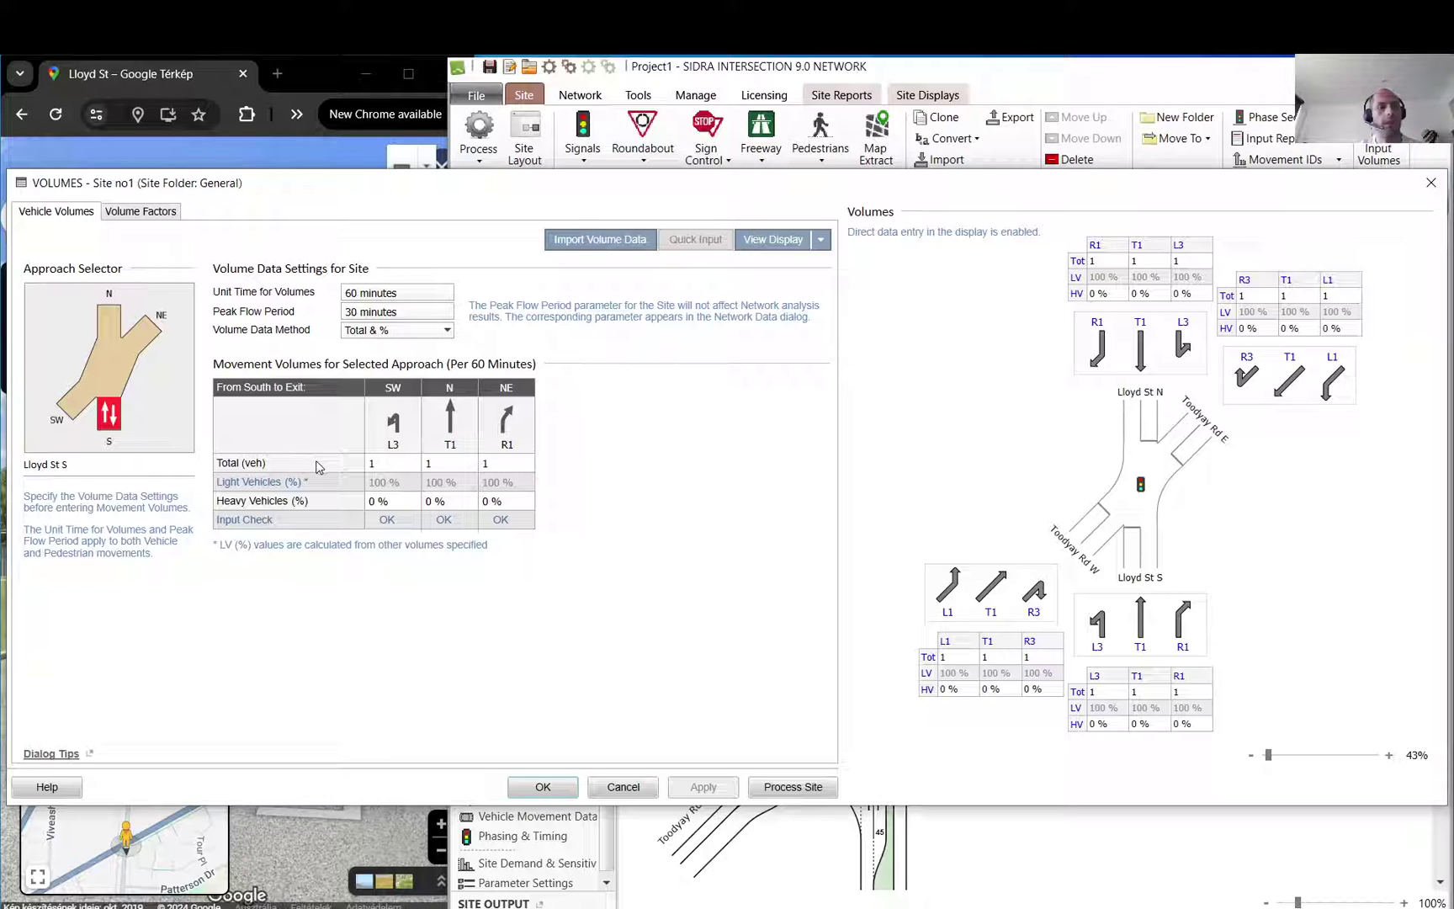
left_click(368, 462)
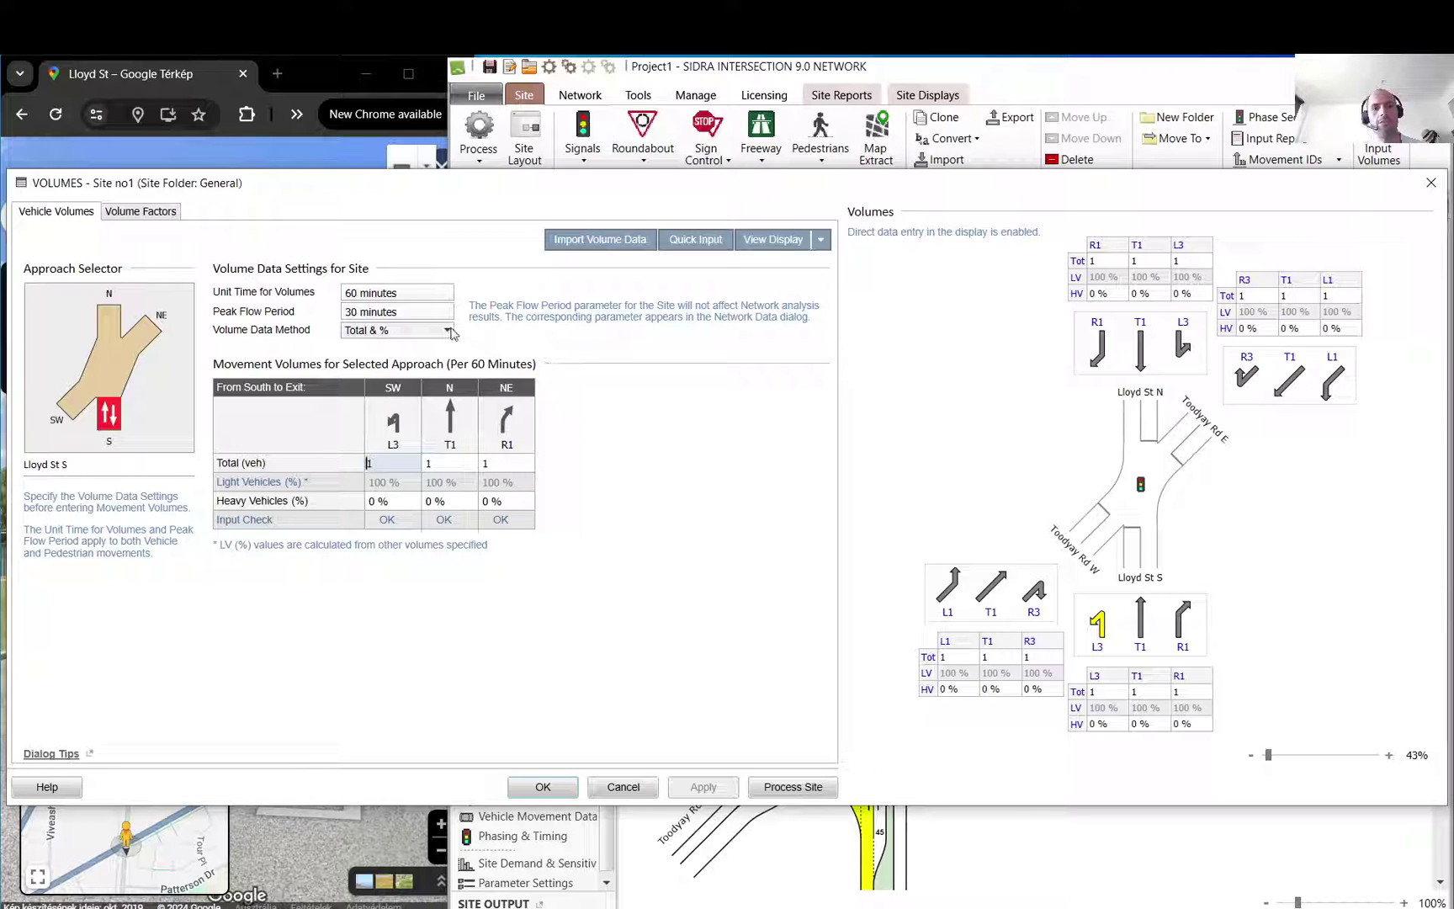
left_click(395, 330)
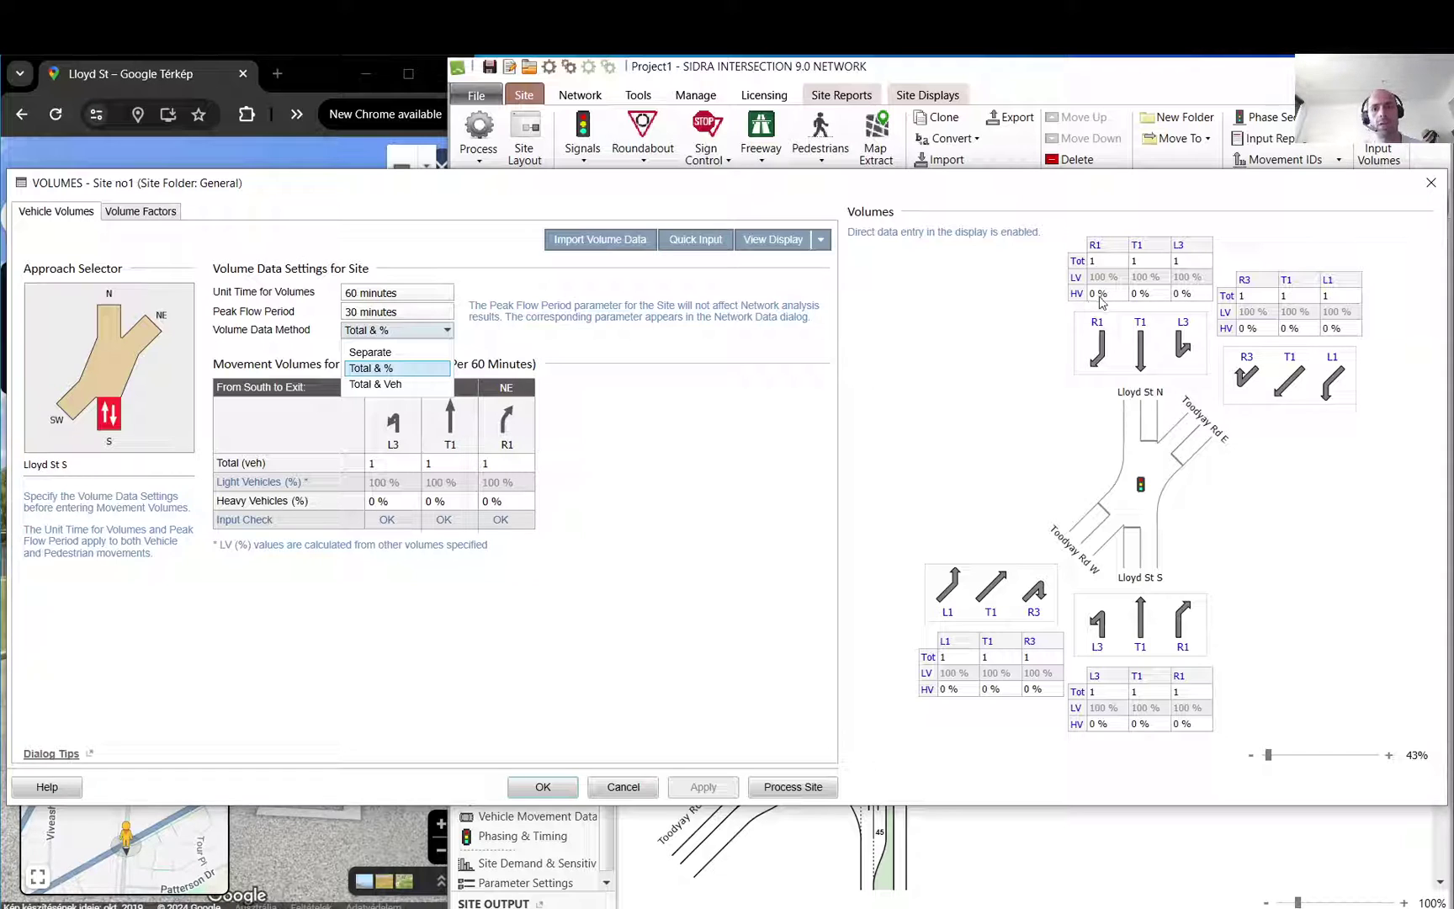
left_click(369, 352)
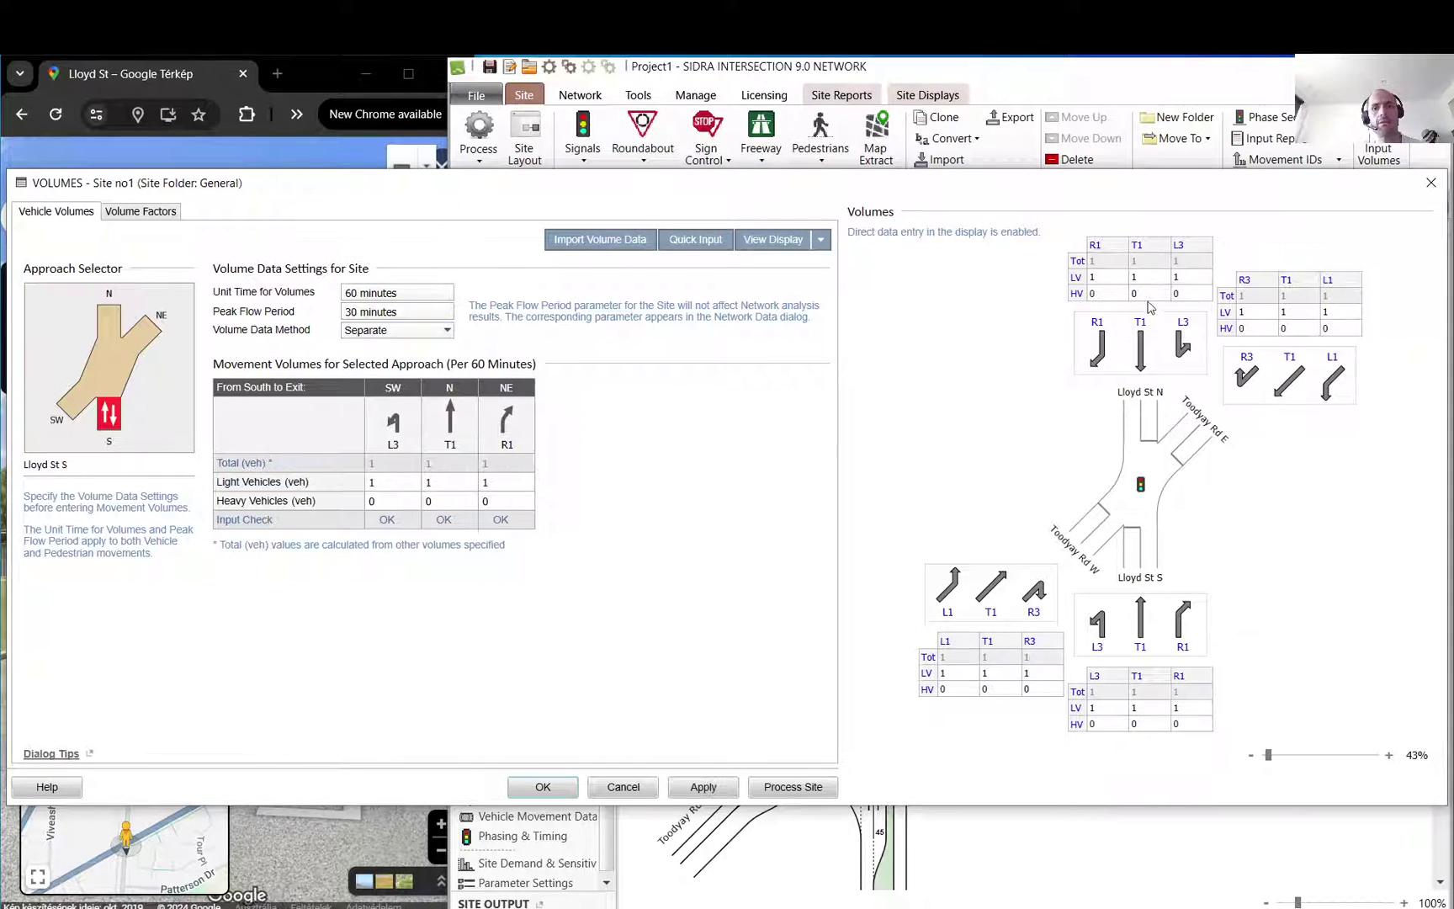
left_click(1094, 292)
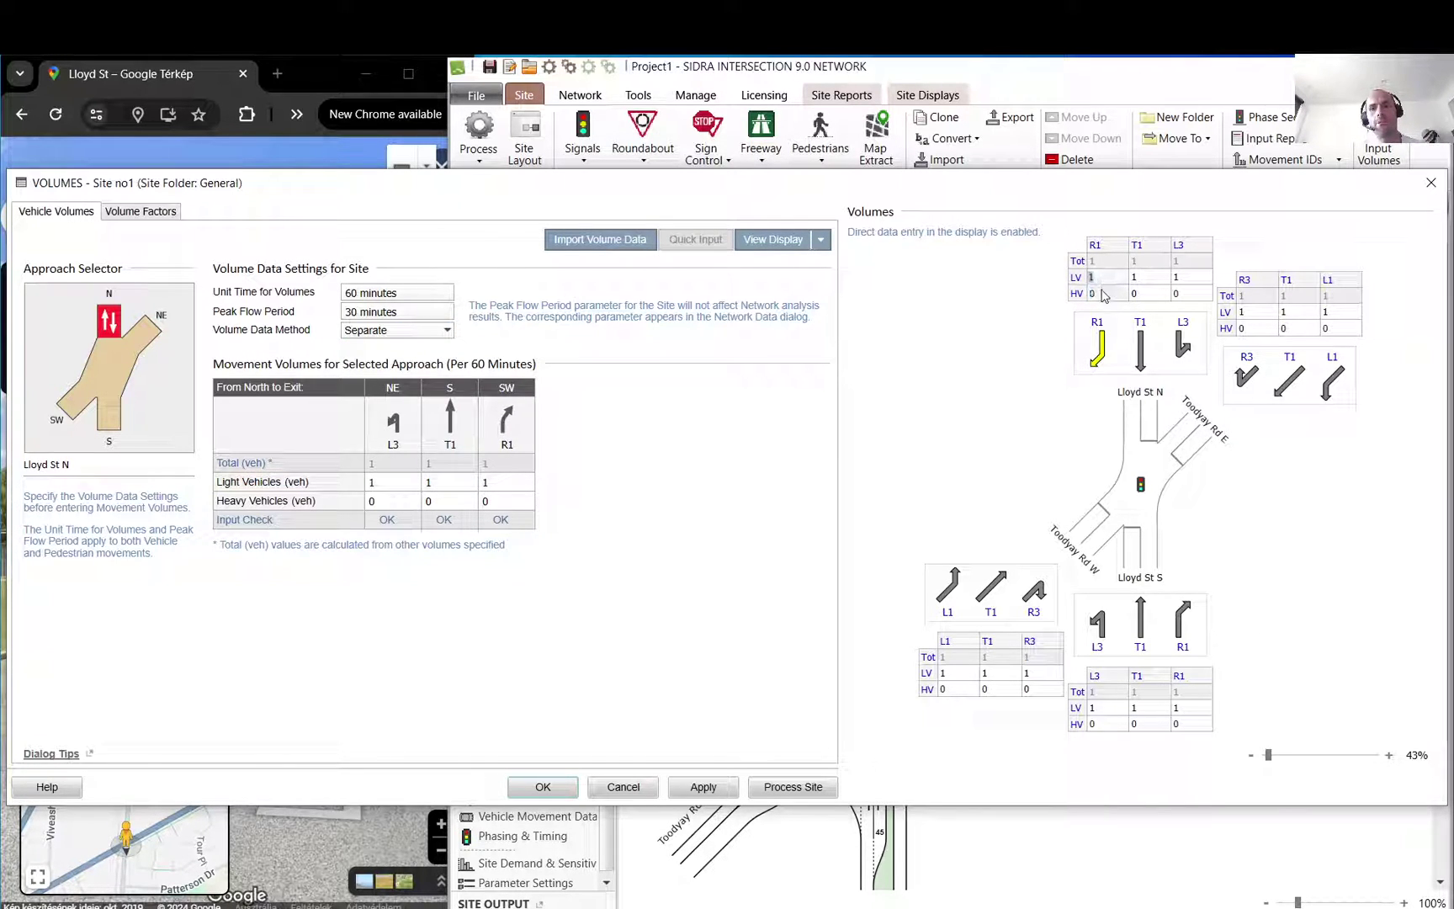
left_click(438, 330)
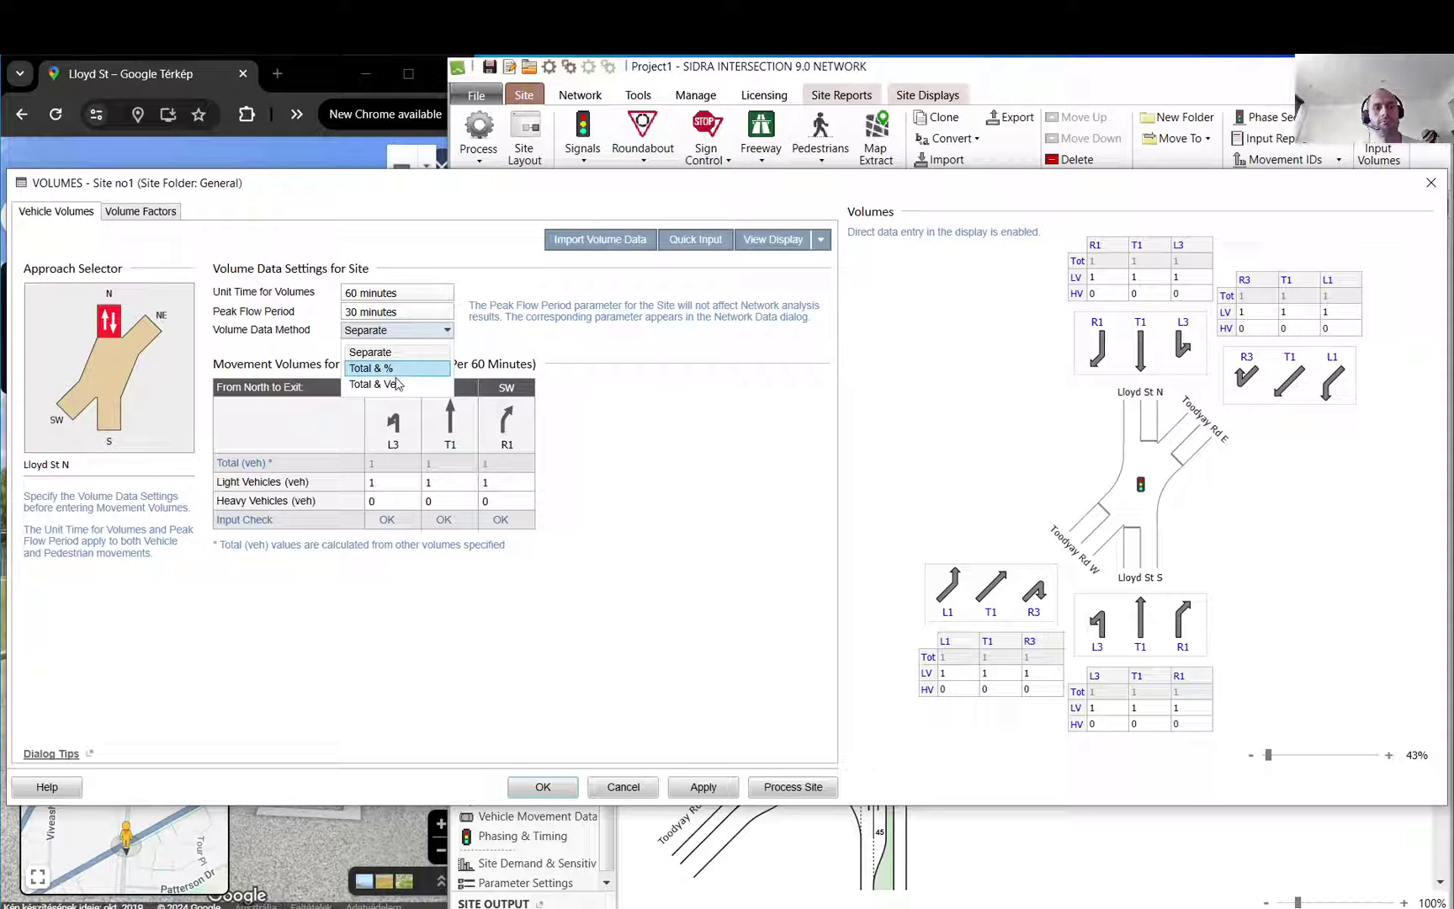
left_click(396, 385)
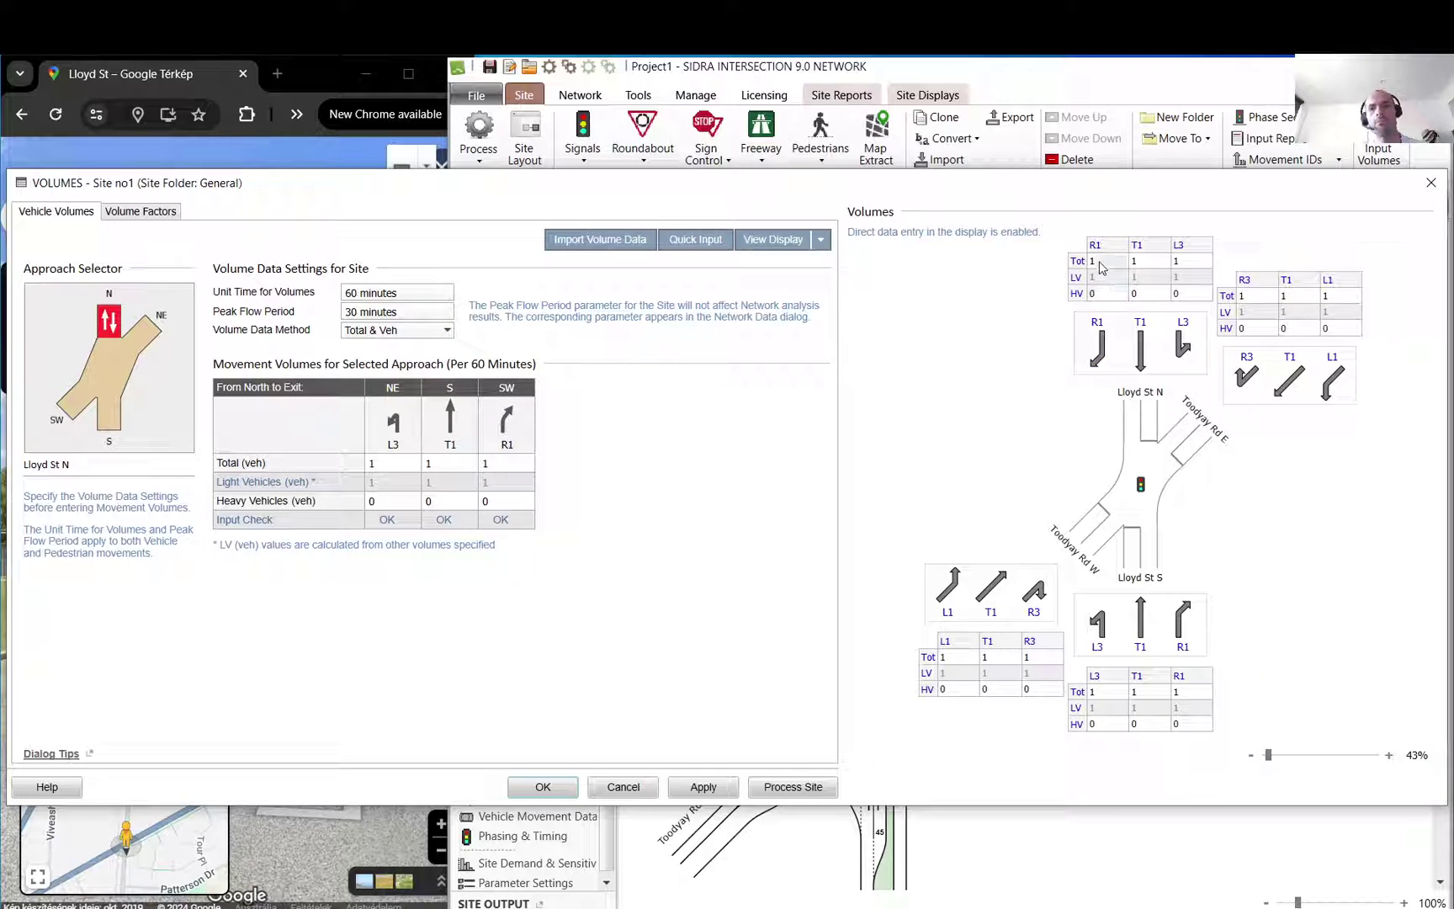
left_click(1098, 262)
left_click(1104, 293)
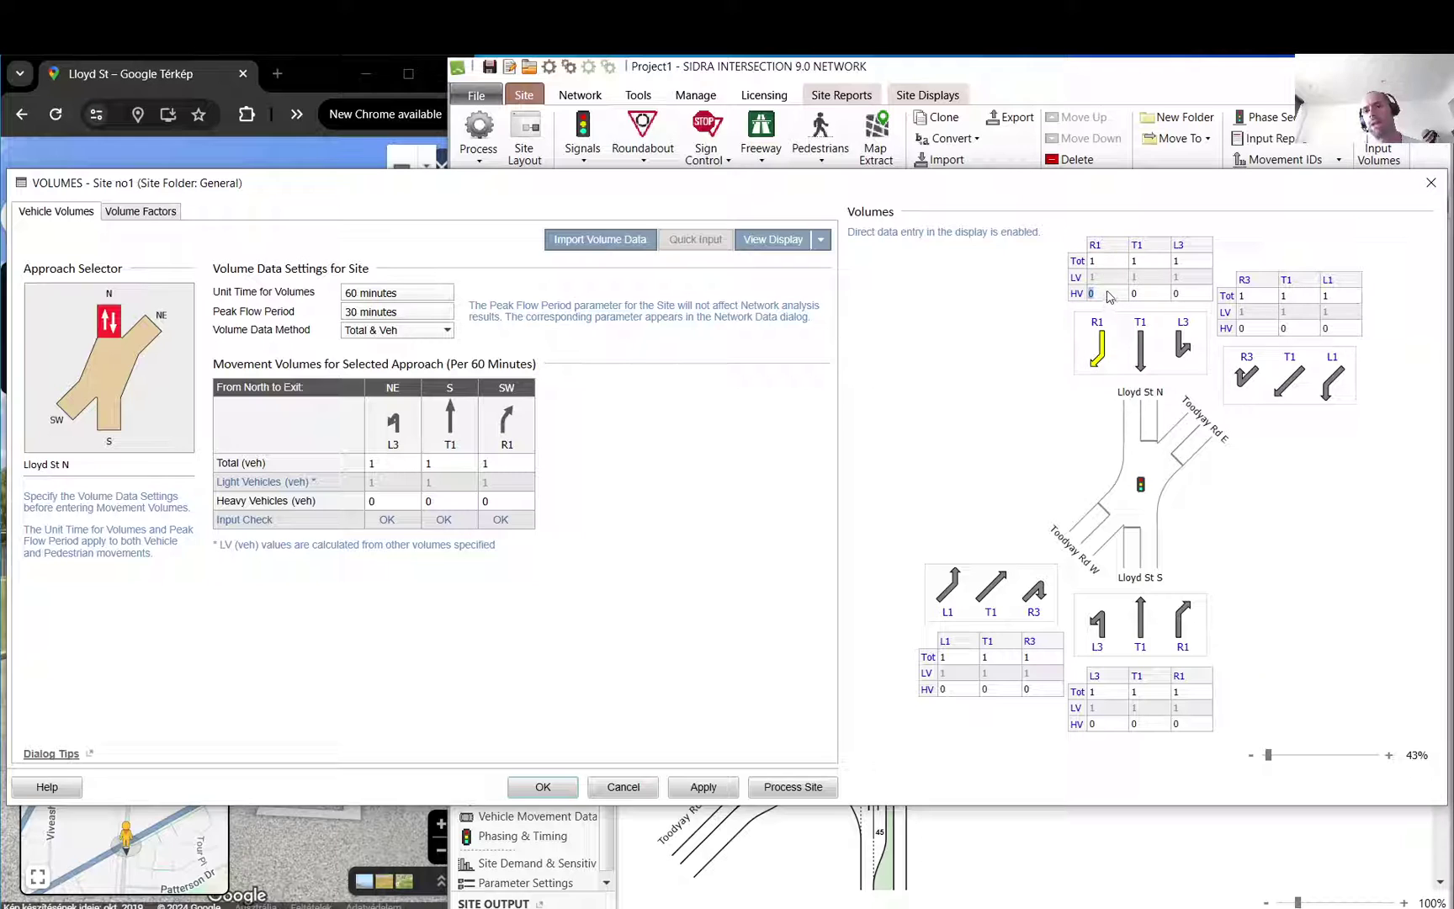
left_click(375, 330)
left_click(388, 367)
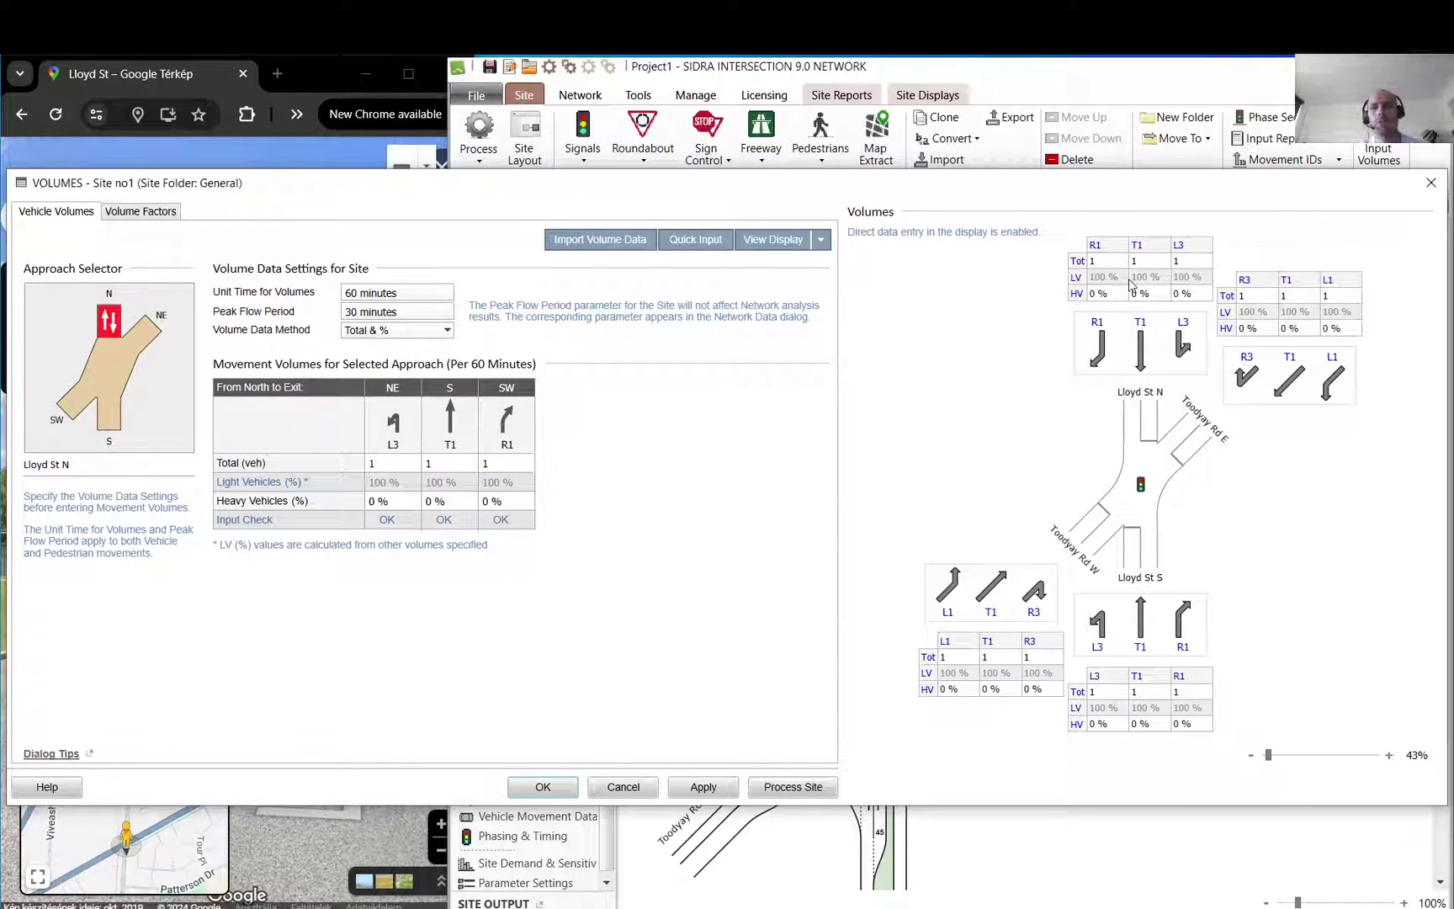
left_click(1103, 260)
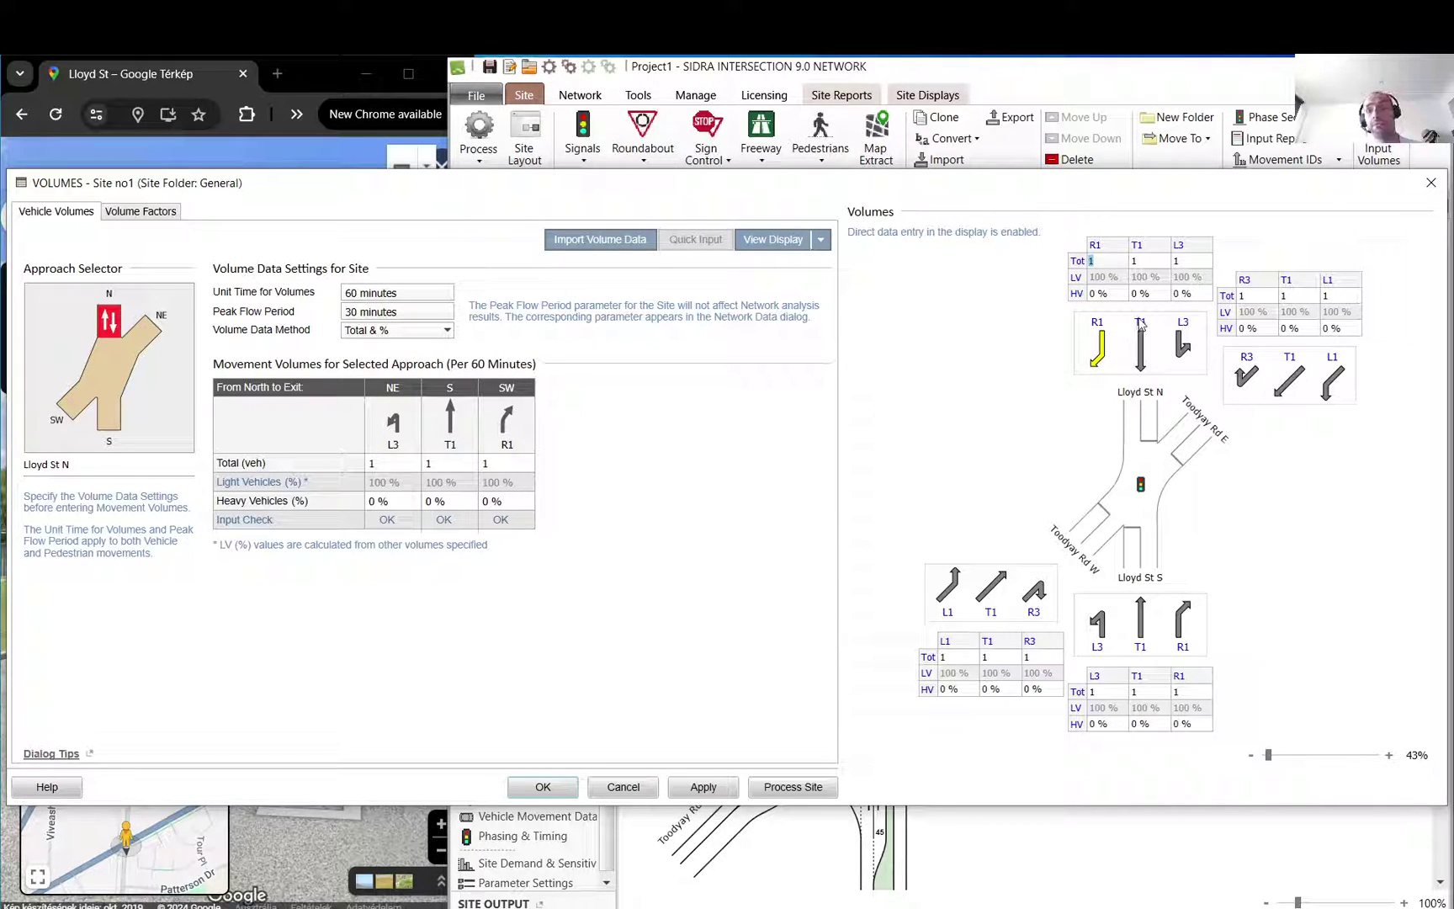
- Enter the Lloyd St totals: 200 through, 50 left and 30 right
type("30")
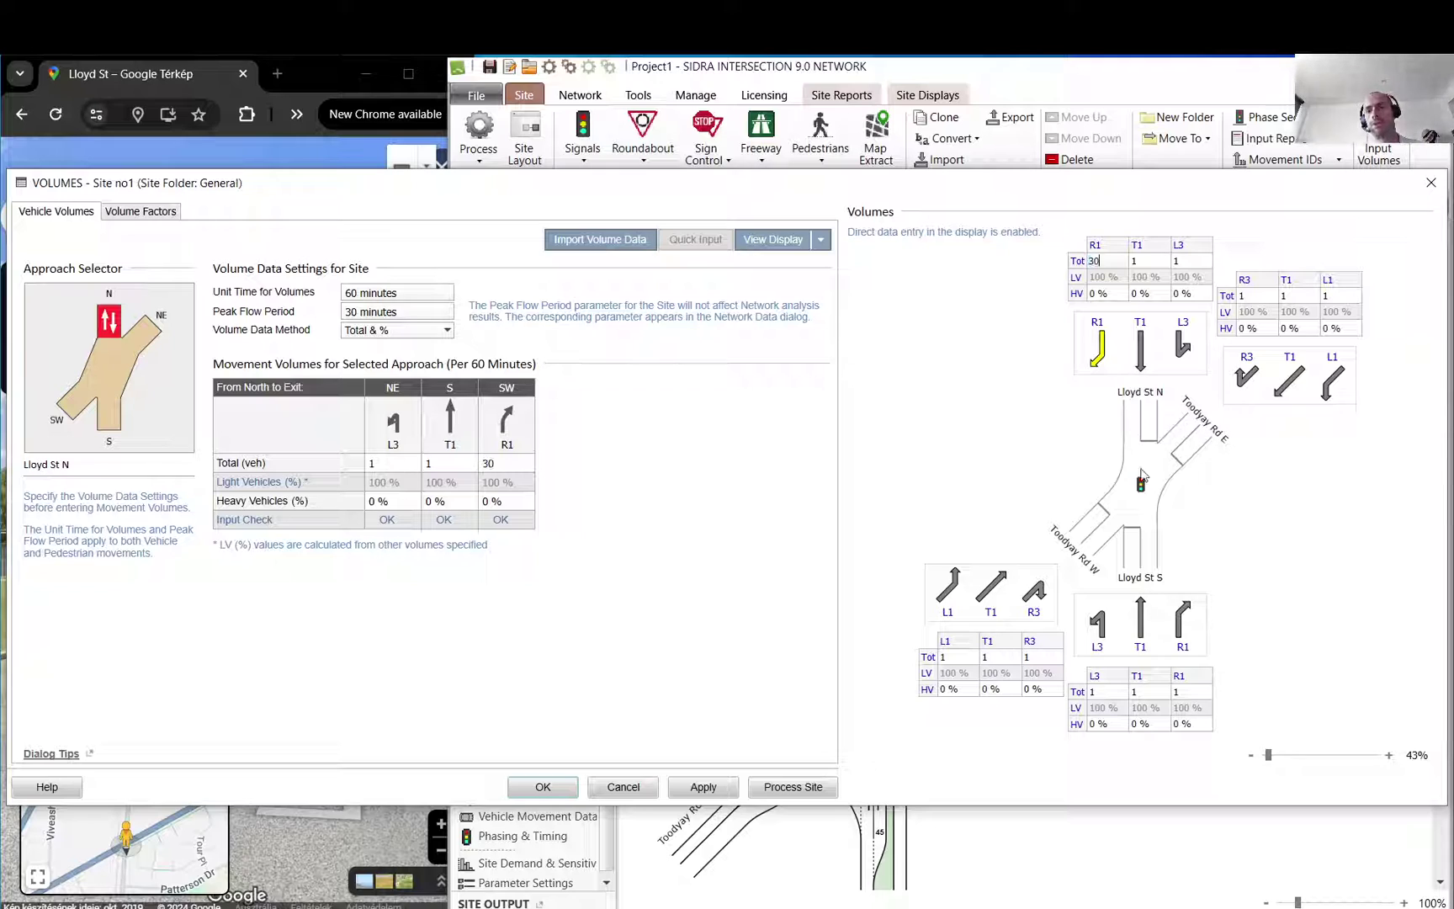
left_click(1183, 692)
type("30")
left_click(1154, 696)
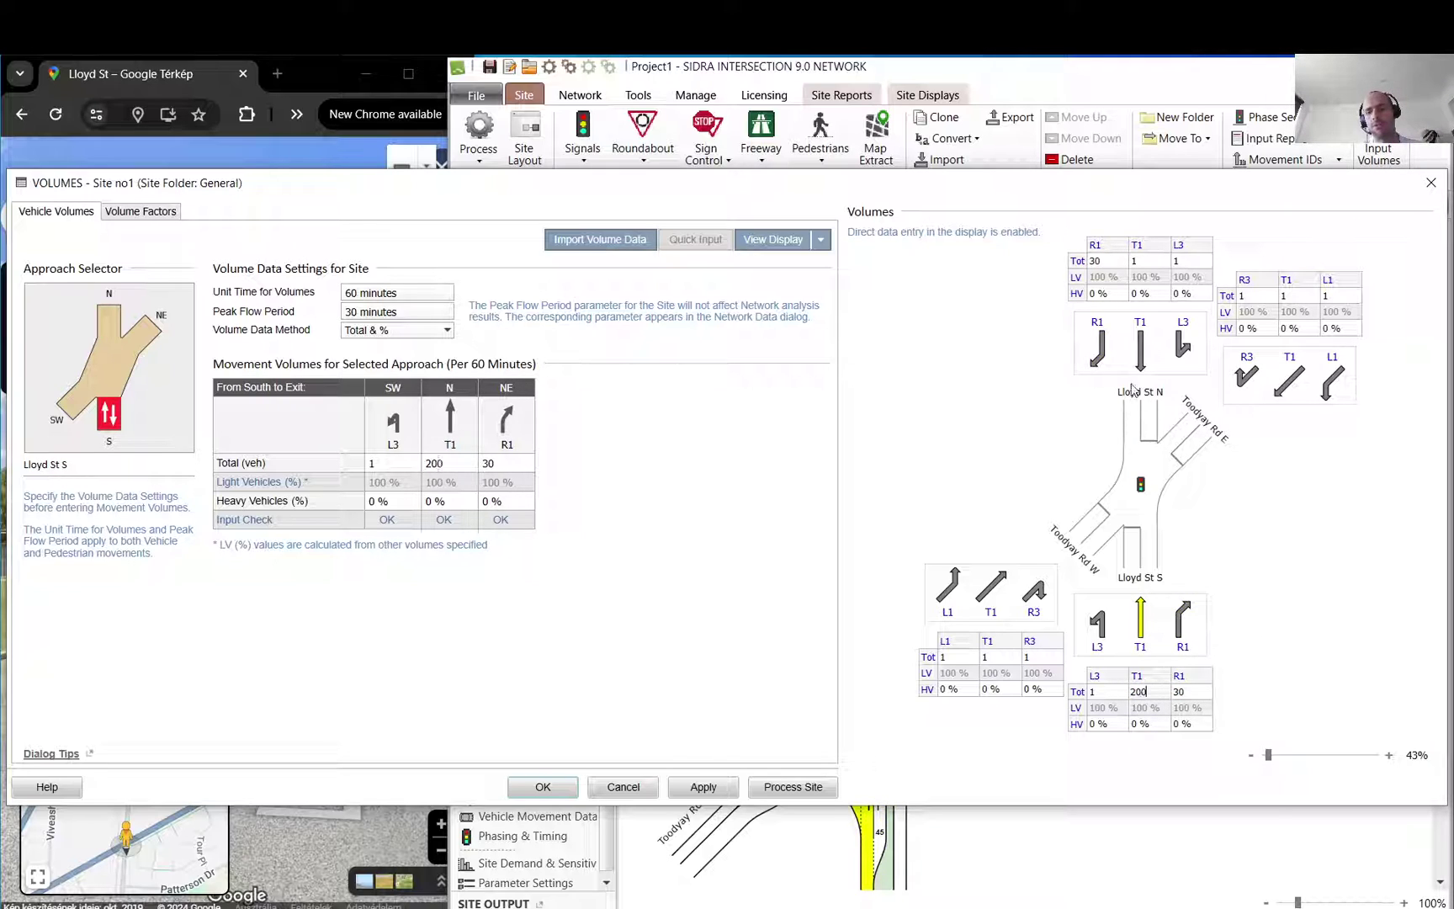
left_click(1143, 264)
type("200")
left_click(1198, 265)
type("50")
left_click(1113, 694)
type("50")
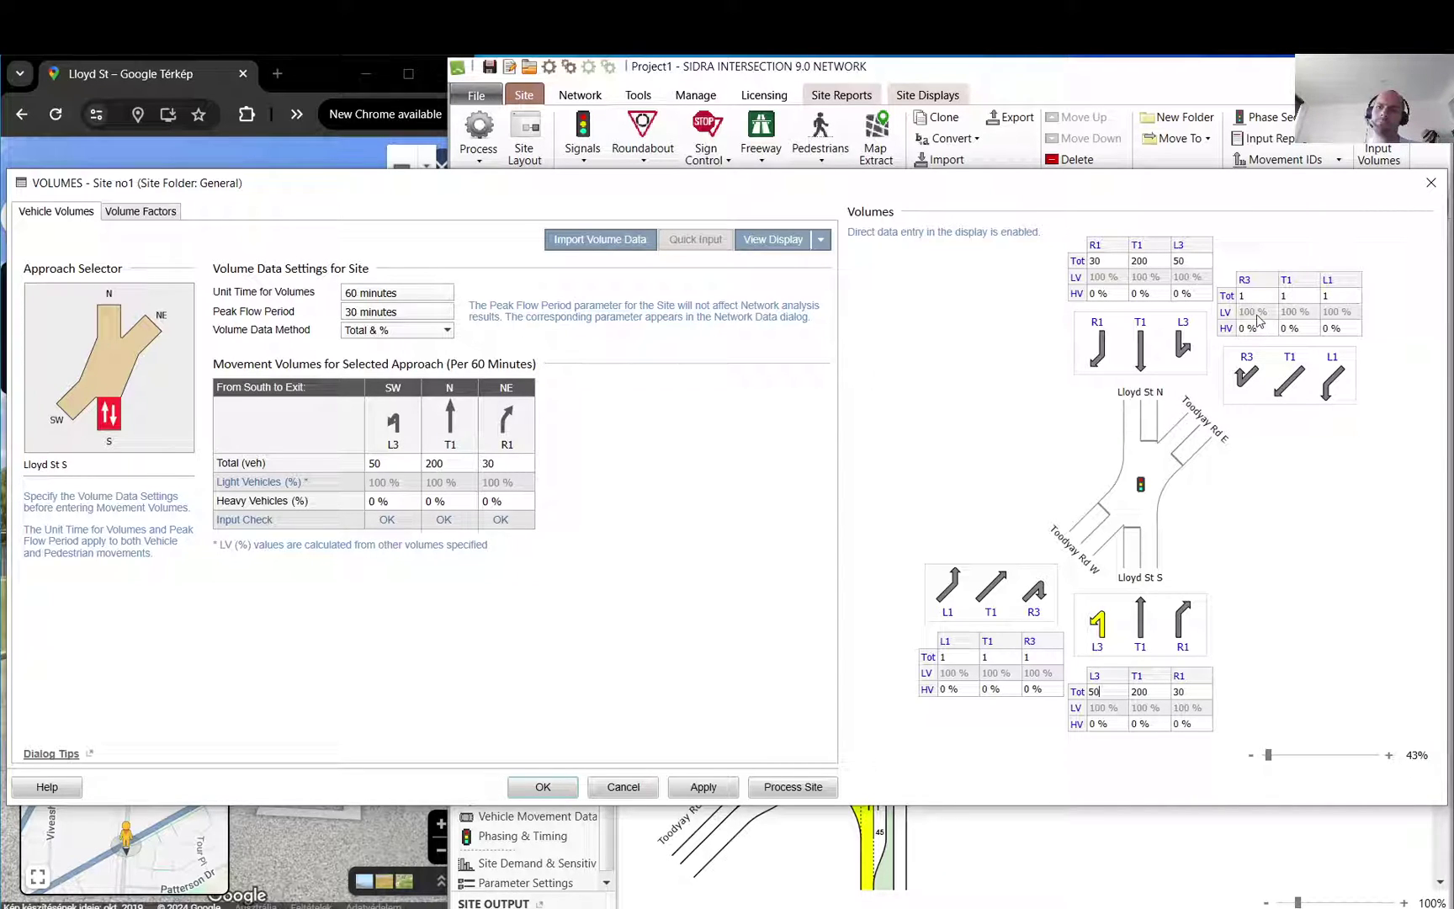
- Enter the Toodyay Rd E and W totals: 200 through, 50 left and 20 right
left_click(1262, 296)
type("20")
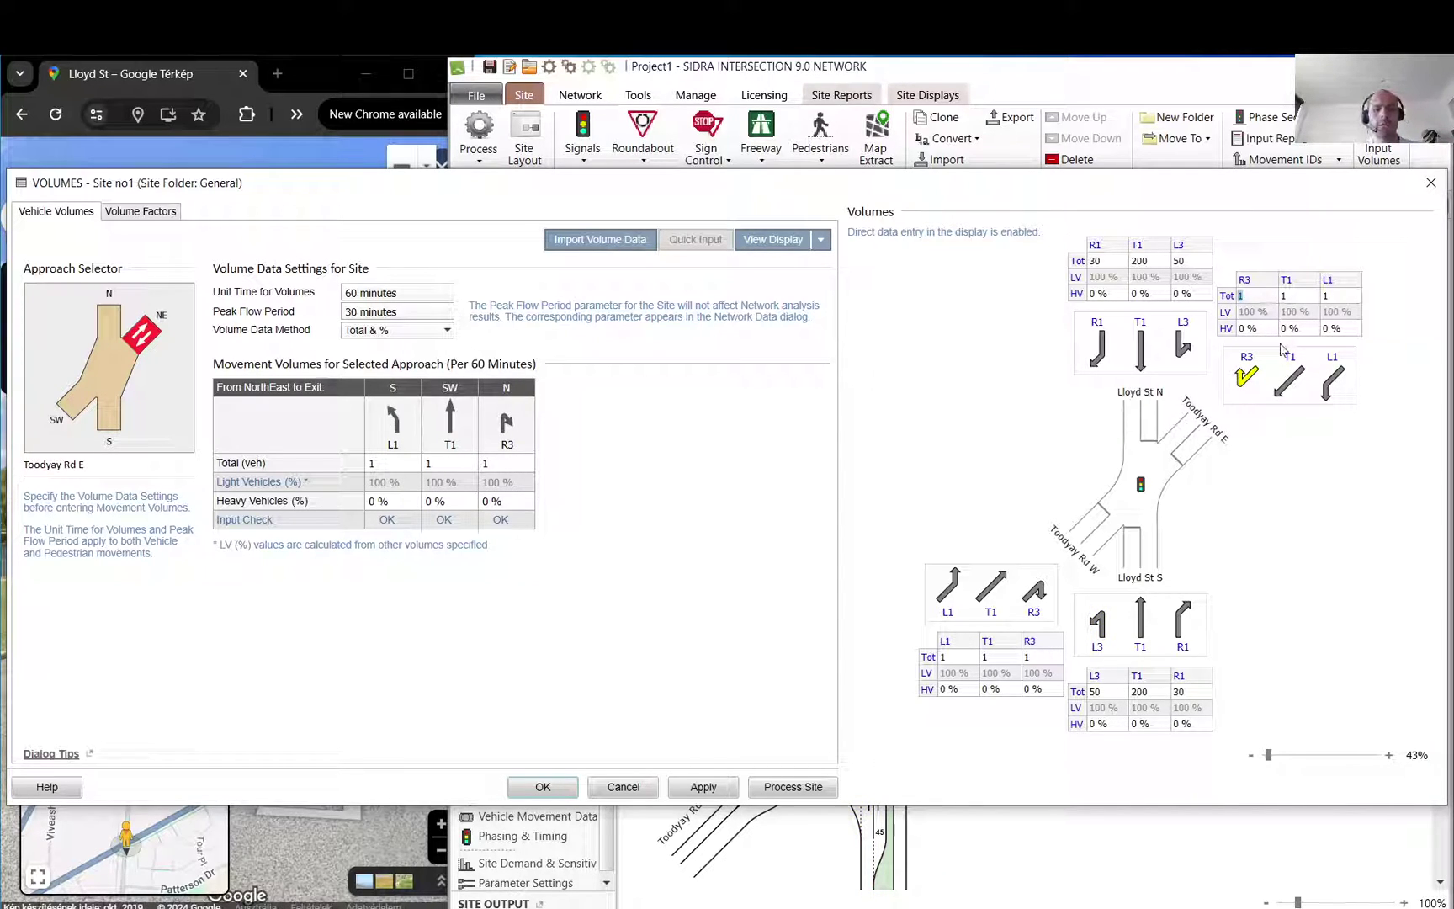
left_click(1040, 657)
type("20")
left_click(997, 659)
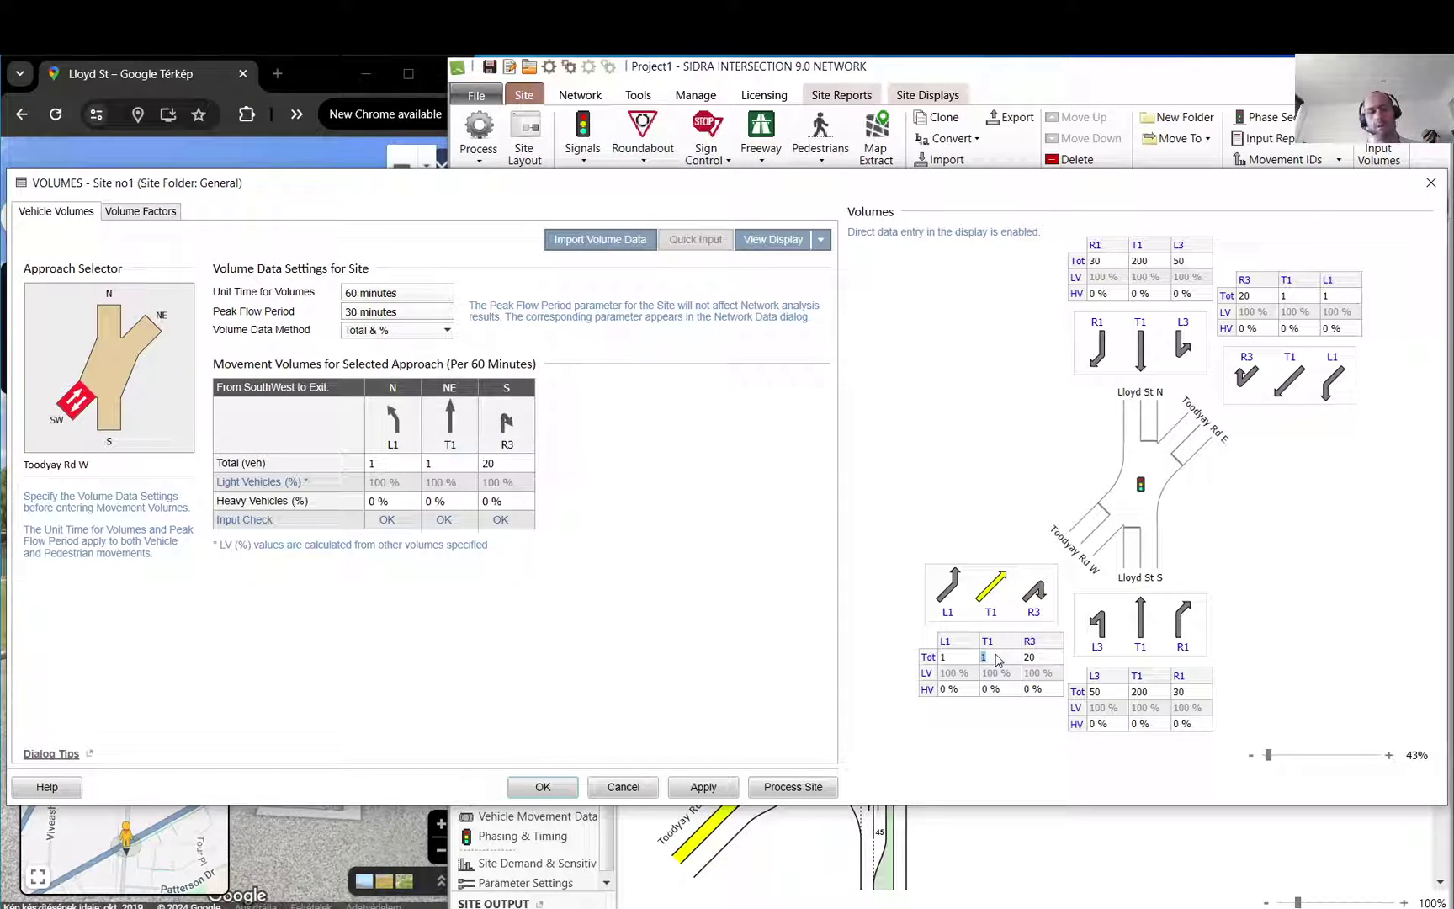
type("200")
left_click(1296, 297)
type("200")
left_click(1346, 296)
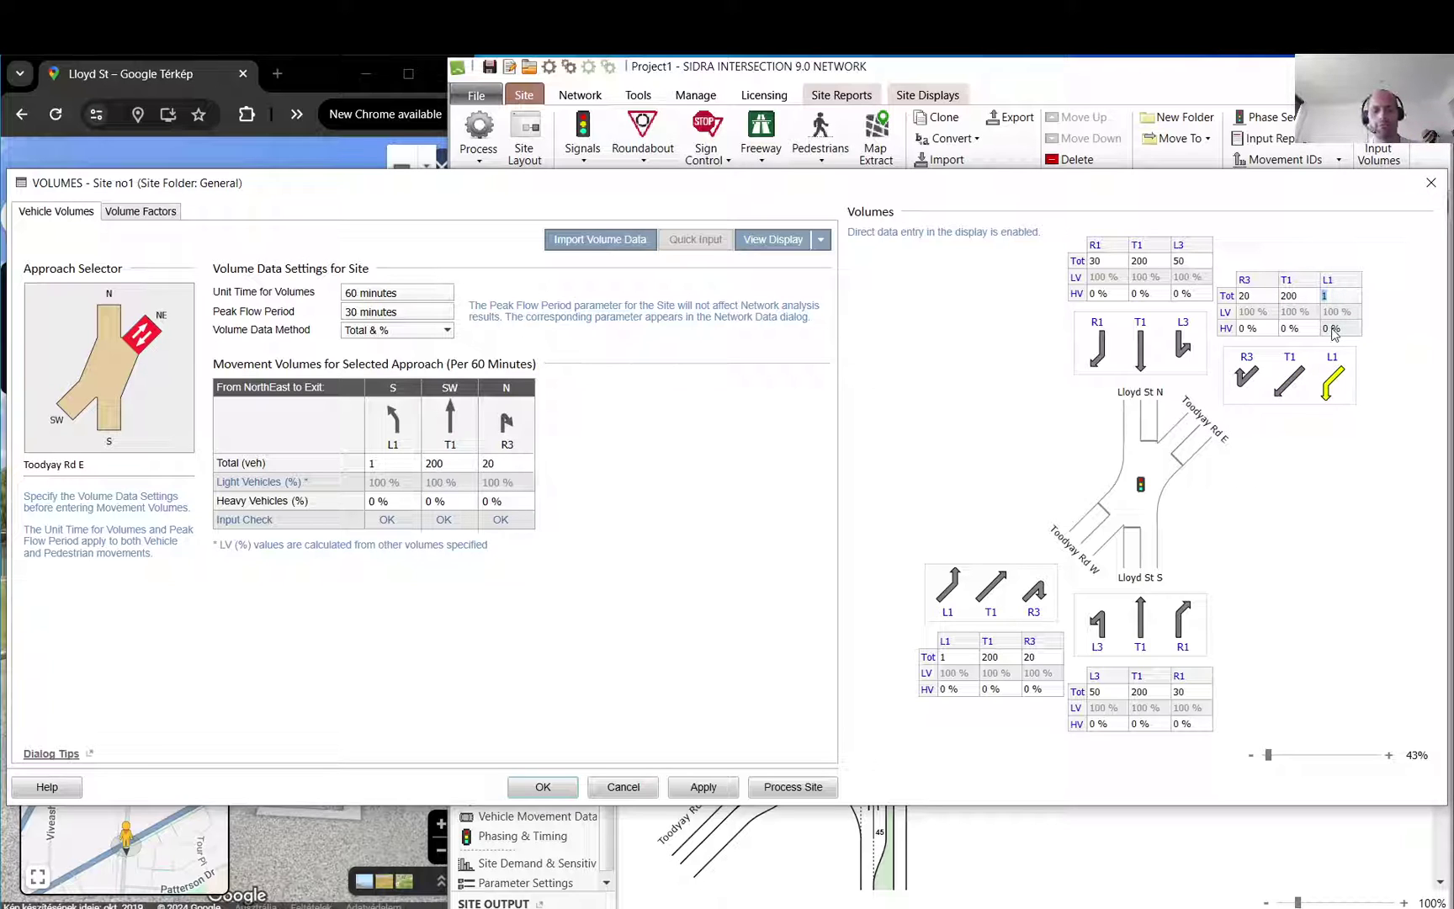
type("50")
left_click(951, 658)
type("50")
- Set heavy-vehicle shares: Lloyd St N right 5%, left 2%; Toodyay Rd E through 1%, right 2%
left_click(1107, 294)
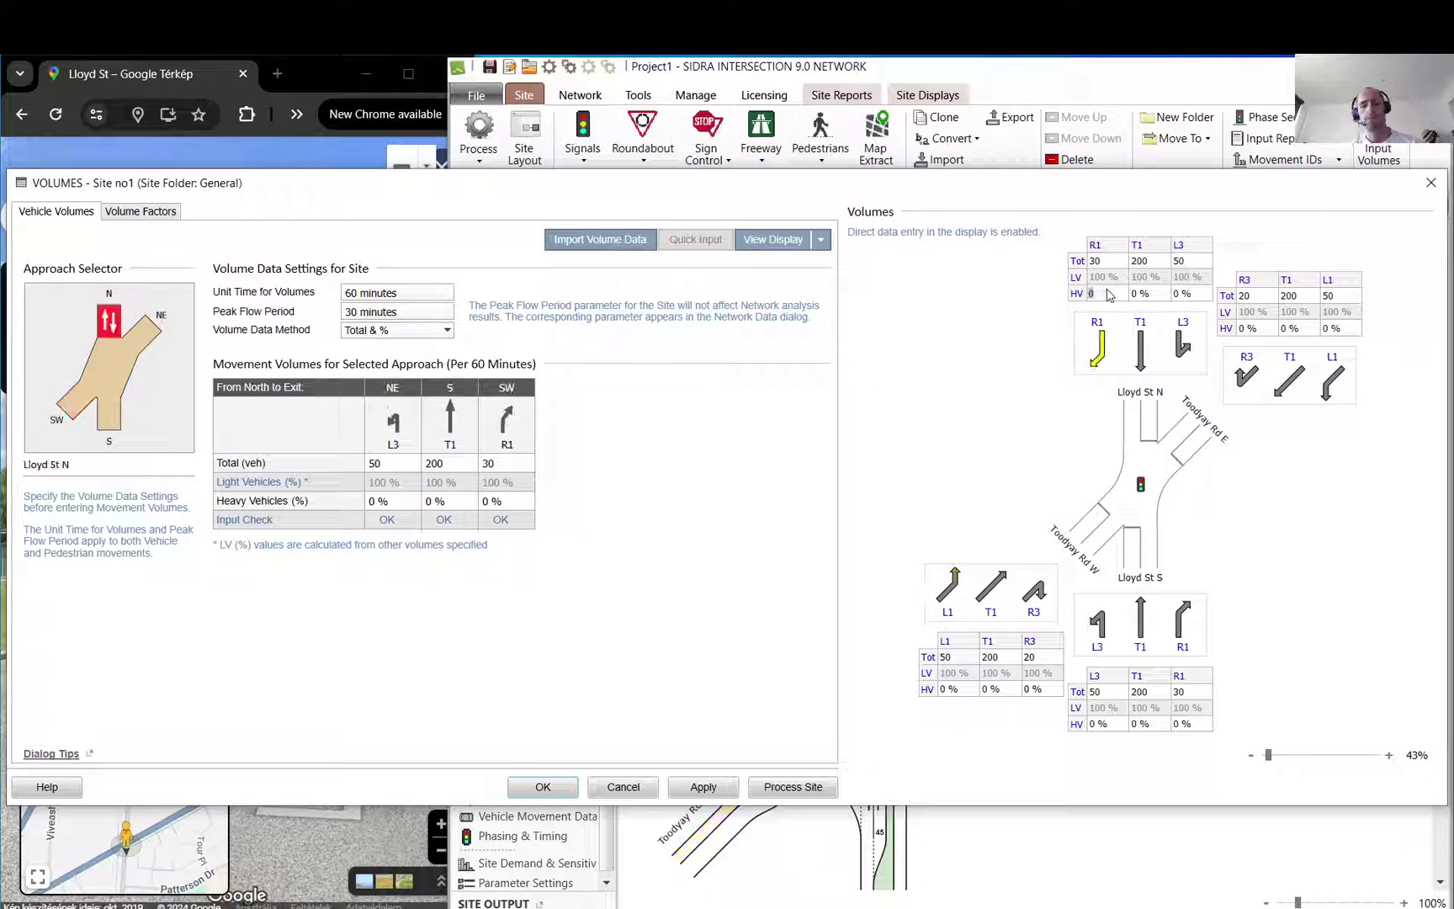
type("5")
left_click(1187, 296)
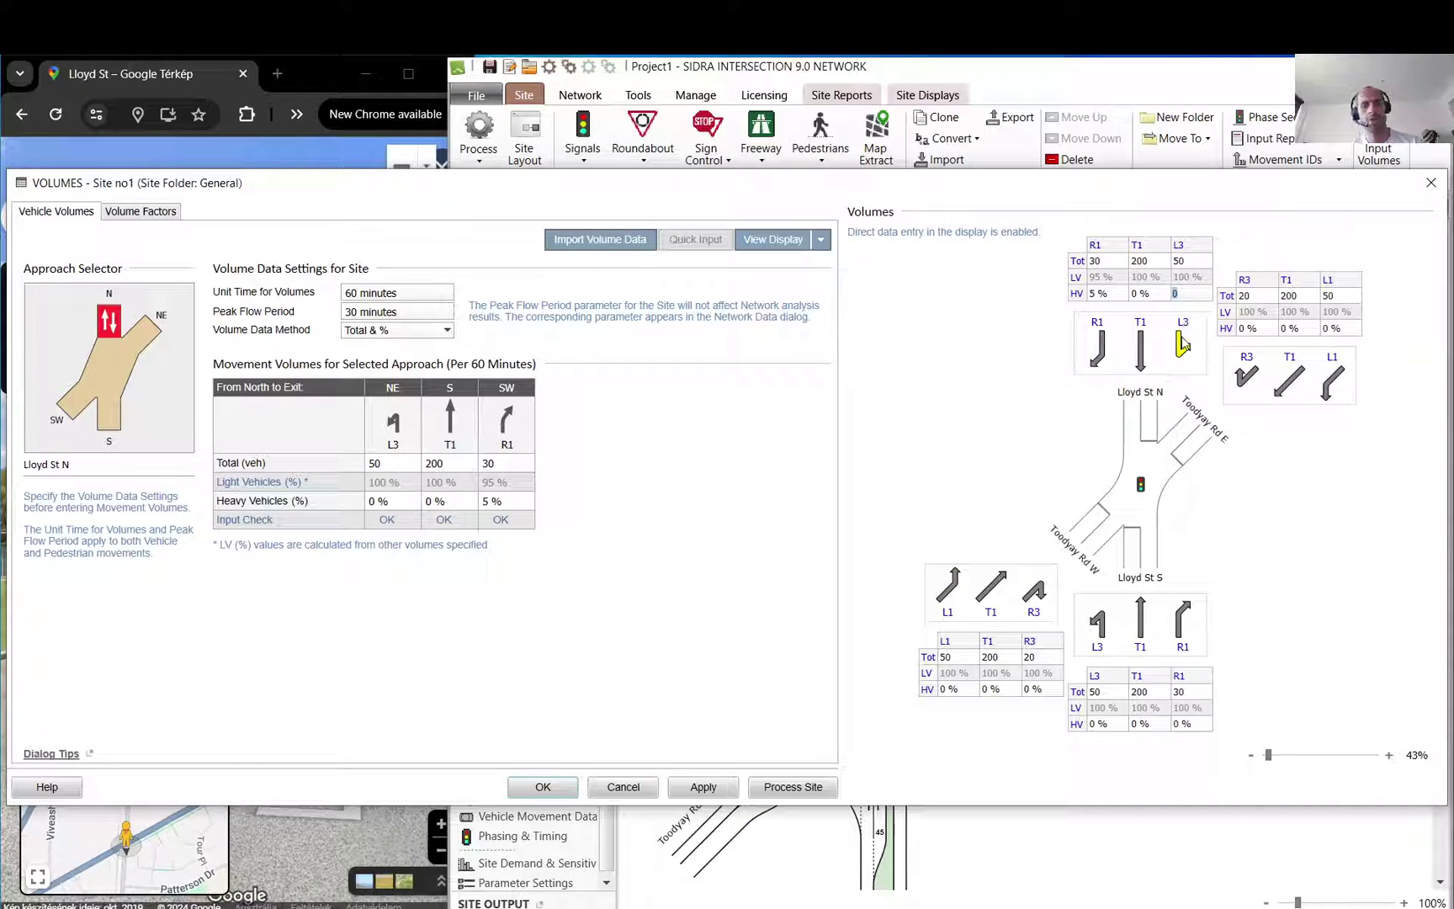
type("2")
left_click(1284, 329)
type("1")
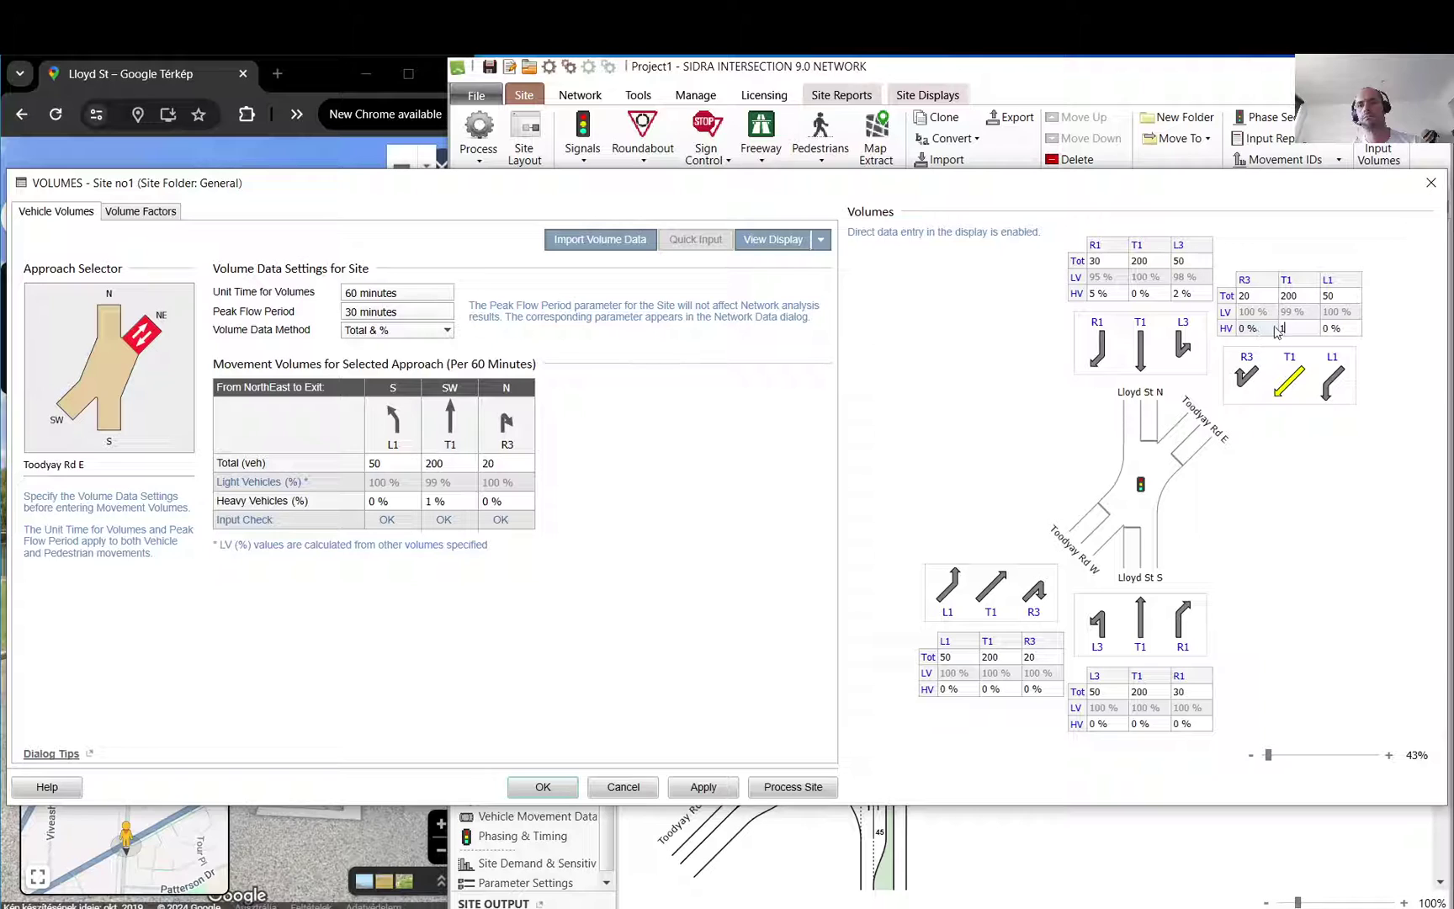
left_click(1246, 331)
type("2")
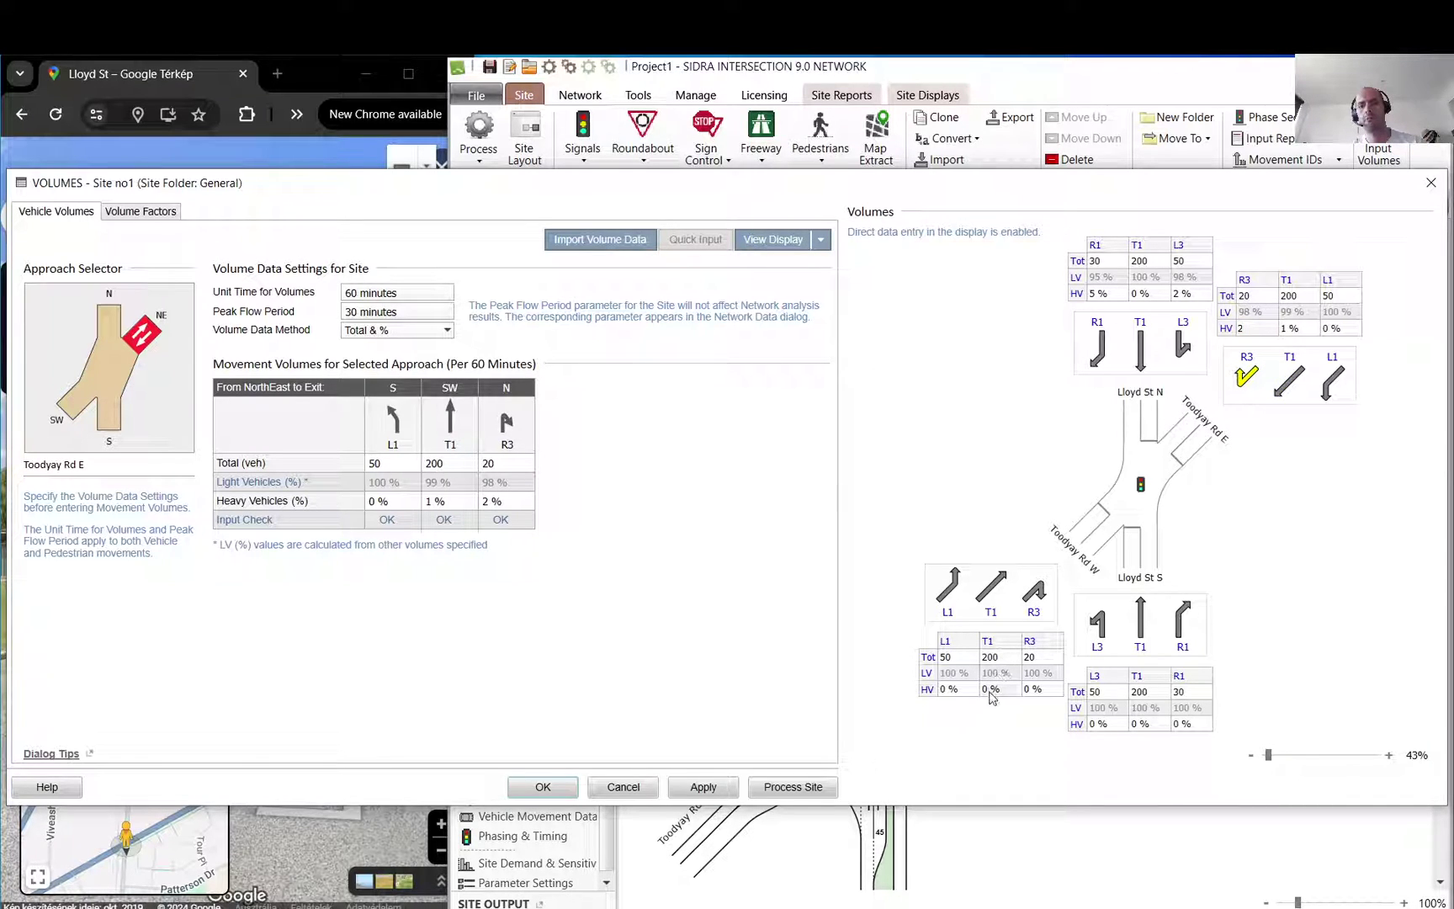
- Set heavy-vehicle shares: Toodyay Rd W through 4%, Lloyd St S left 1%, right 4%, Toodyay Rd E left 4%
left_click(1001, 689)
type("4")
left_click(1103, 725)
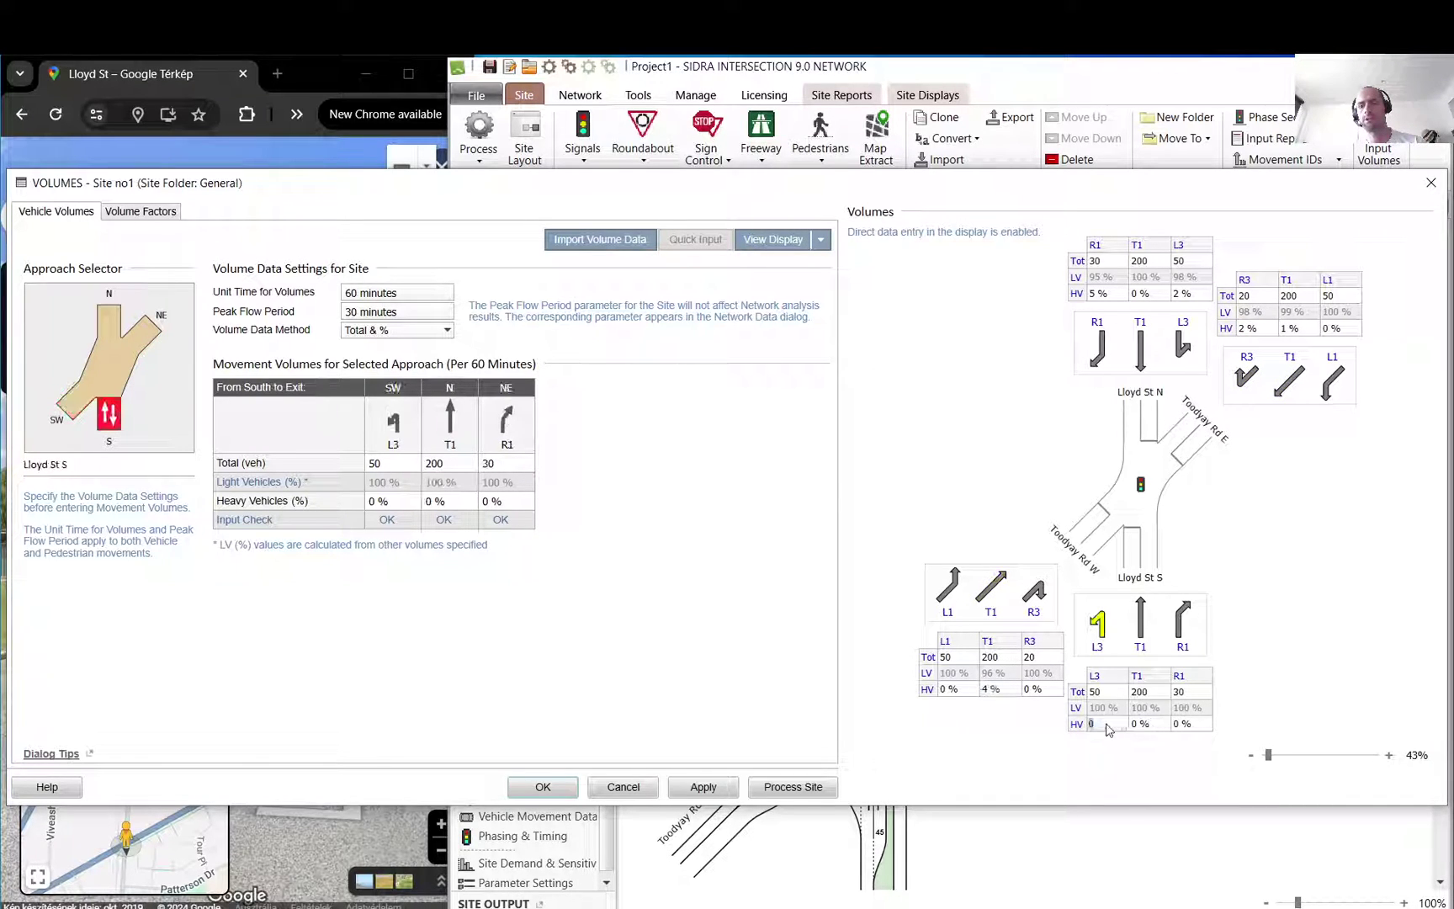
type("1")
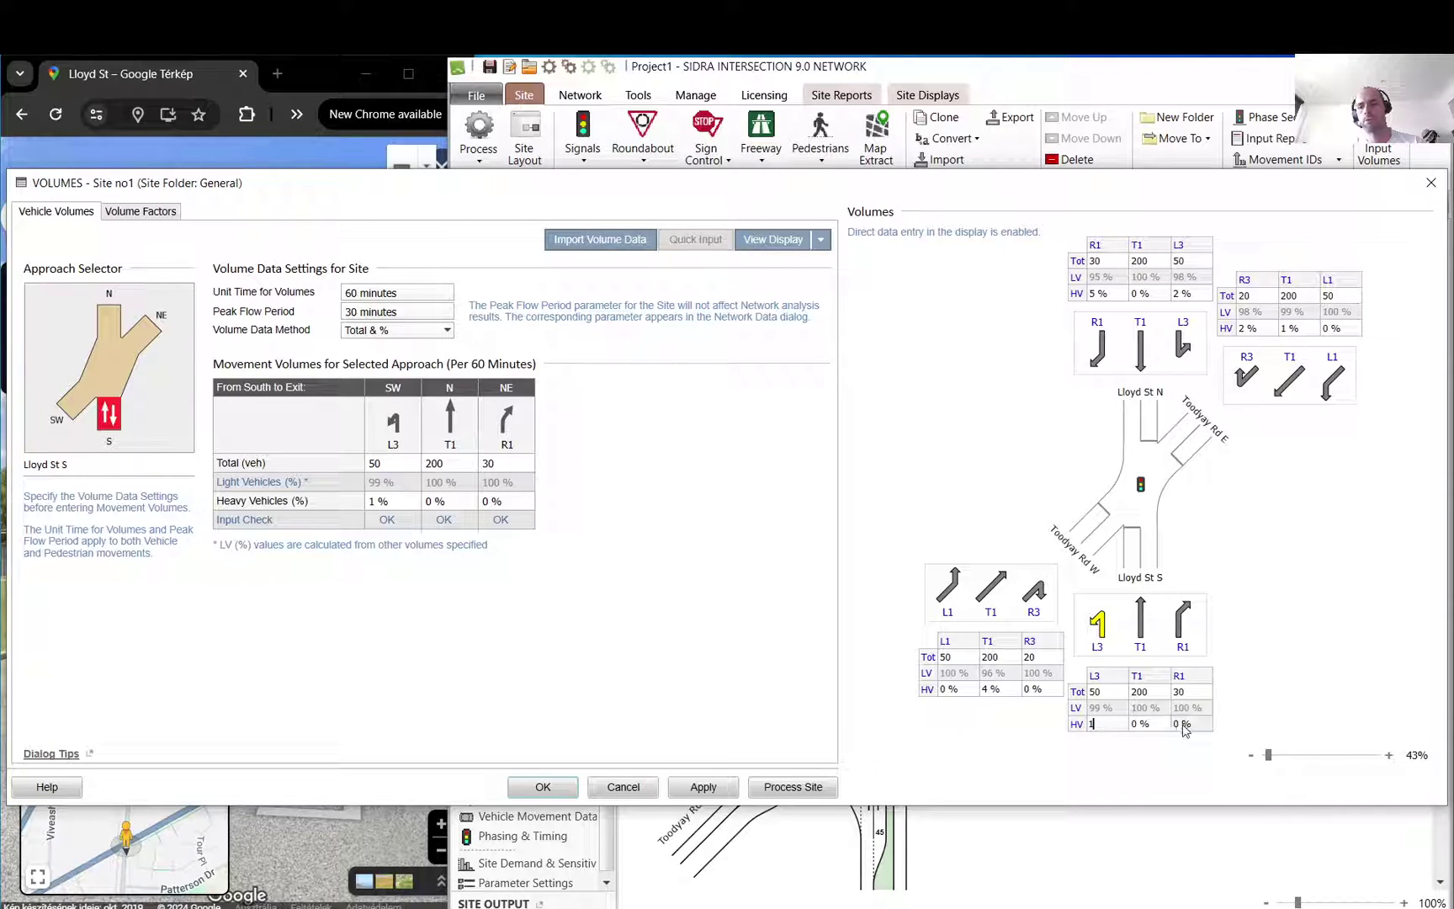
left_click(1183, 728)
type("4")
left_click(1332, 328)
type("4")
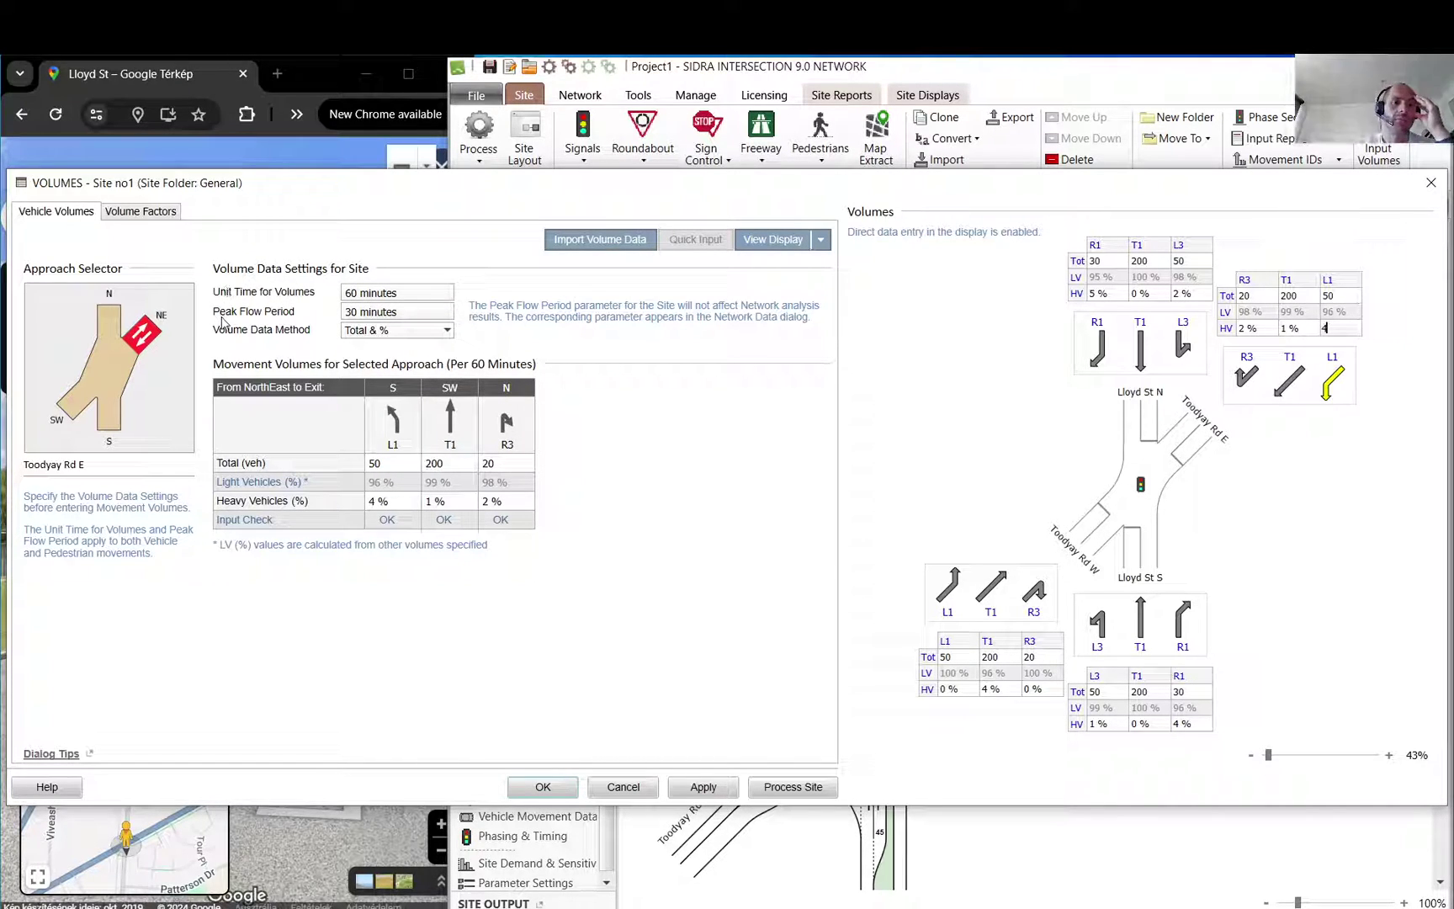
- Review the Vehicle Volumes and Volume Factors tabs, confirming 60-minute unit time and 30-minute peak period
left_click(128, 213)
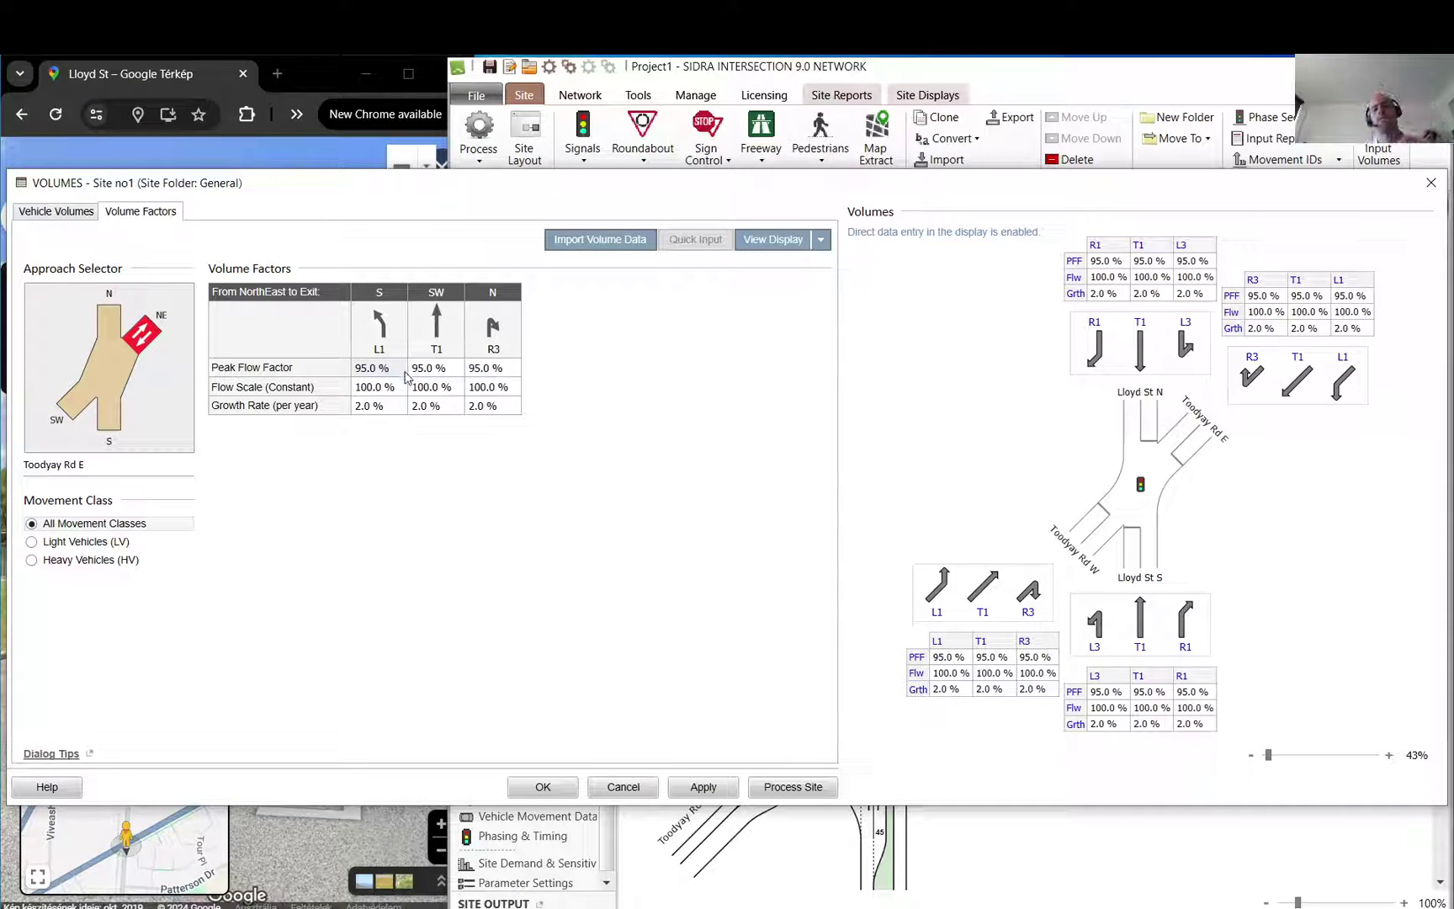
left_click(57, 210)
left_click(357, 294)
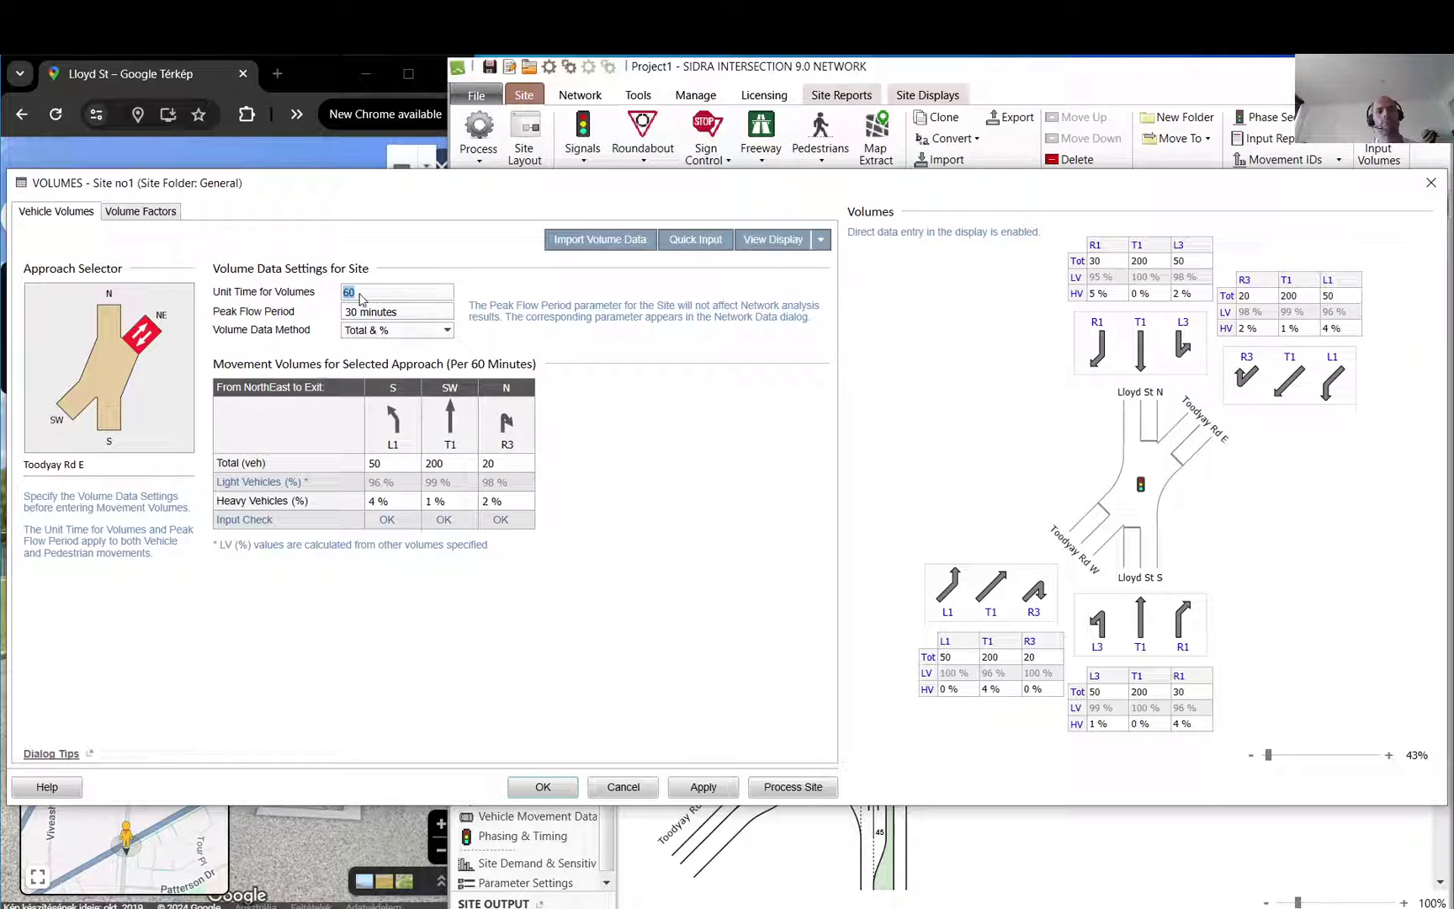
left_click(142, 211)
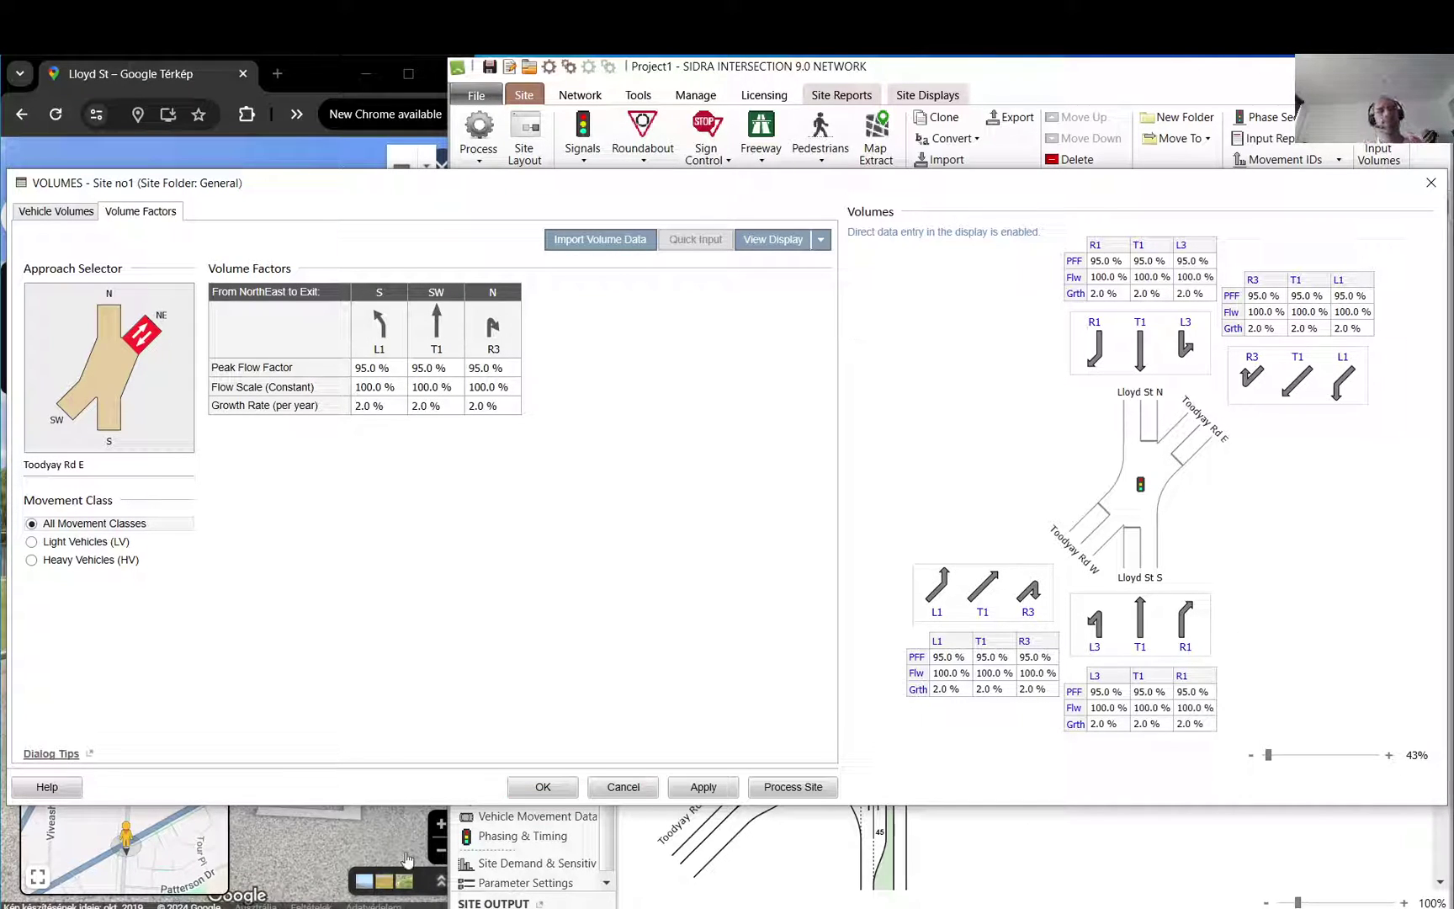
left_click(57, 214)
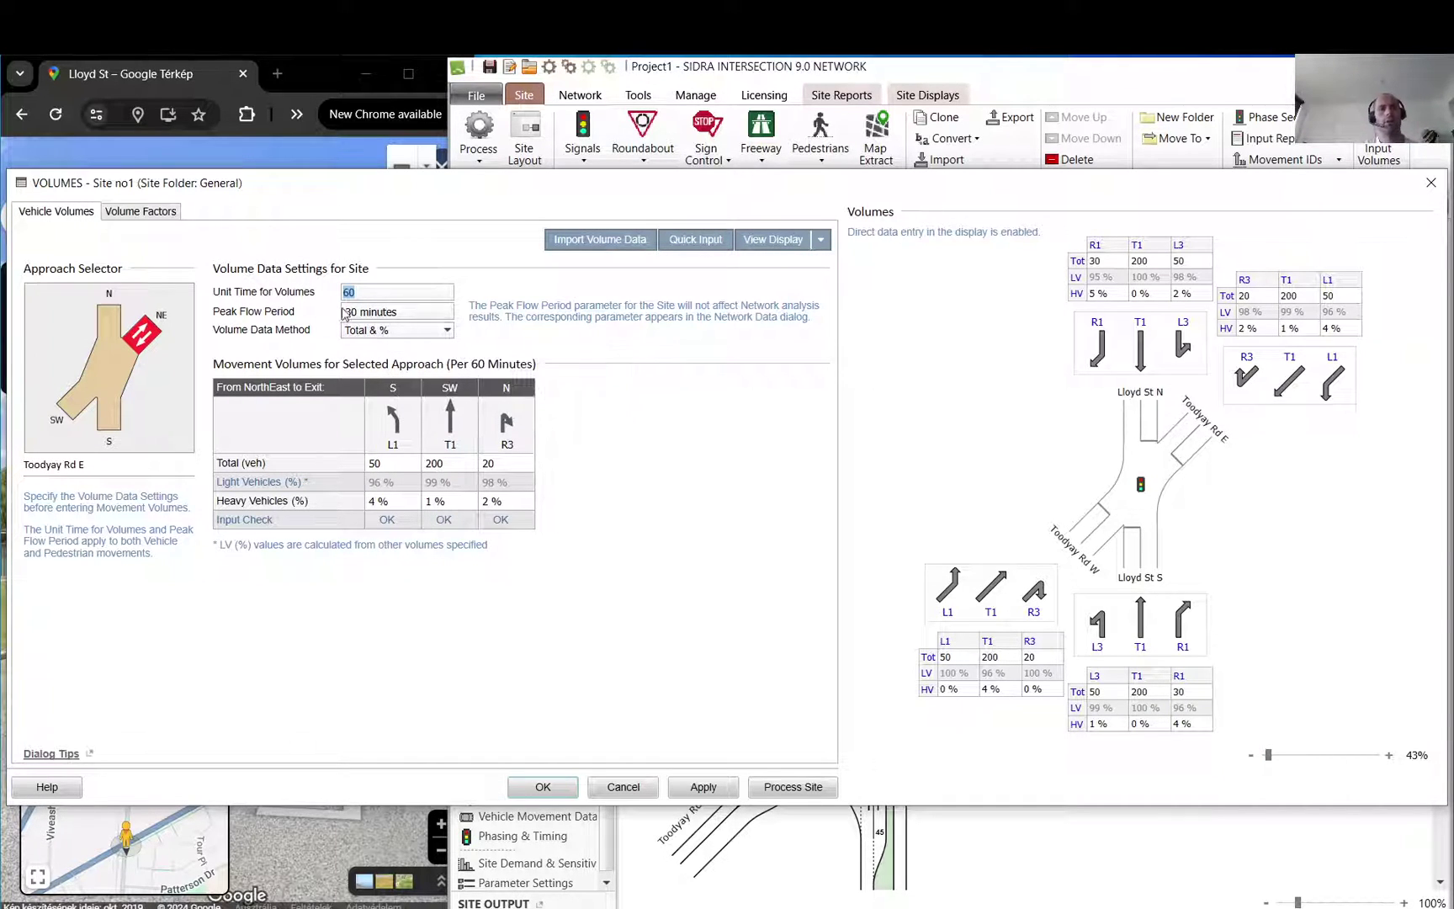
left_click(172, 215)
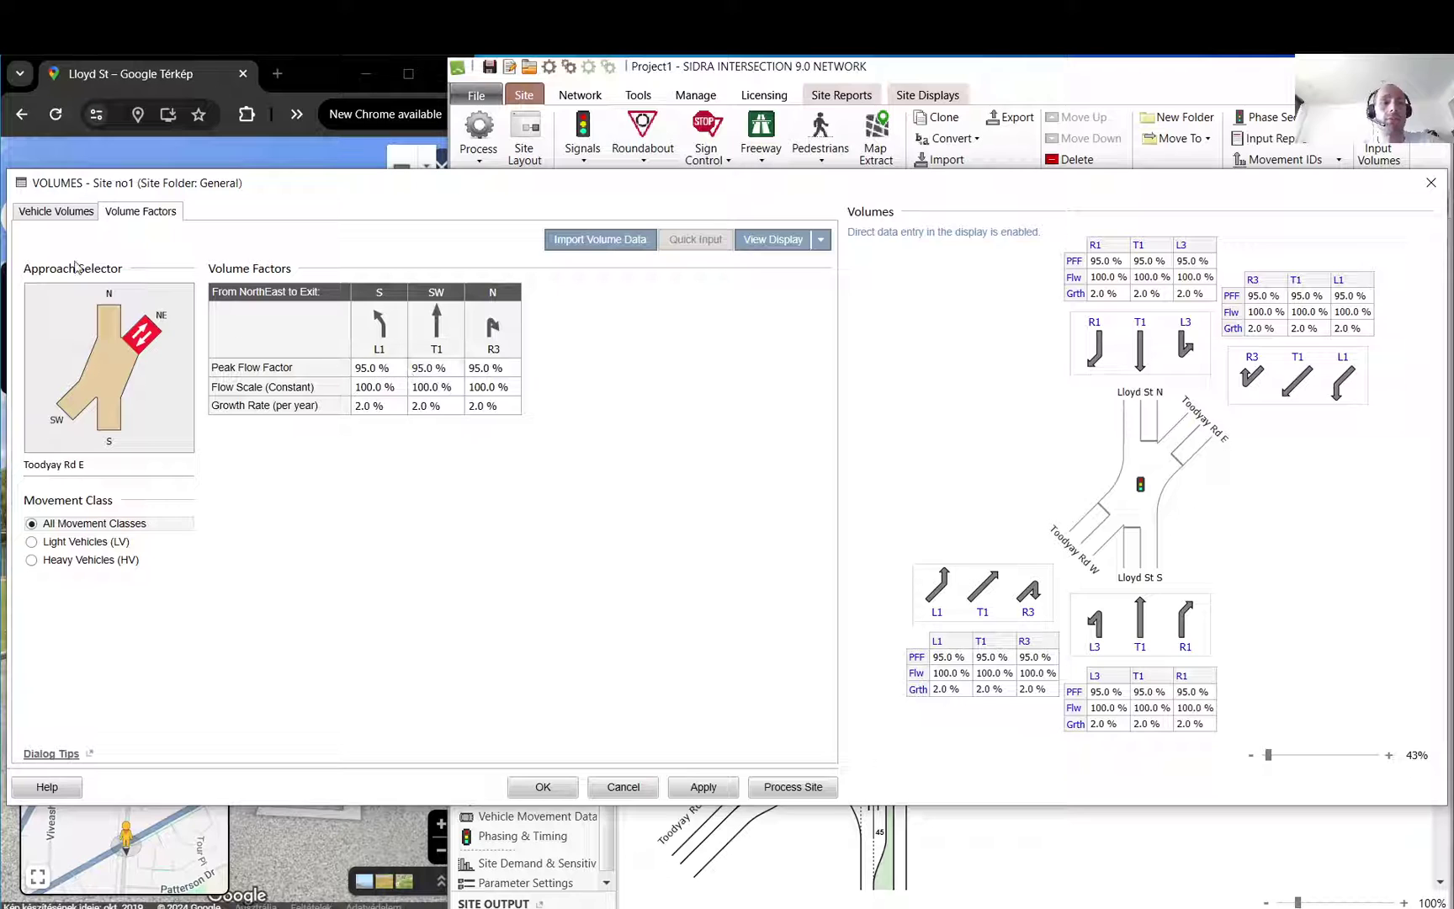
left_click(56, 212)
double_click(350, 313)
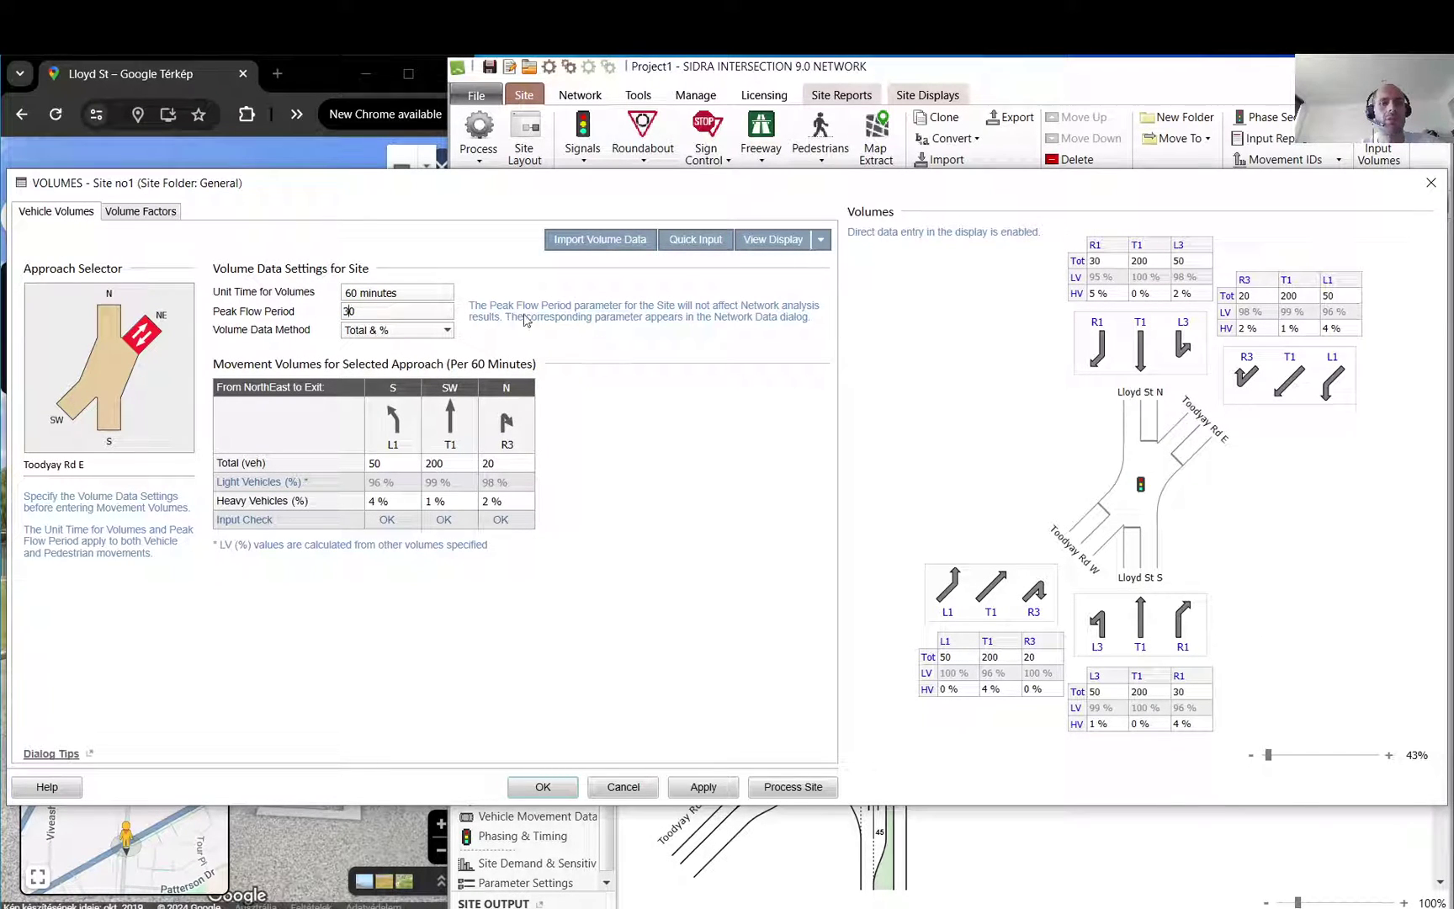
left_click(355, 295)
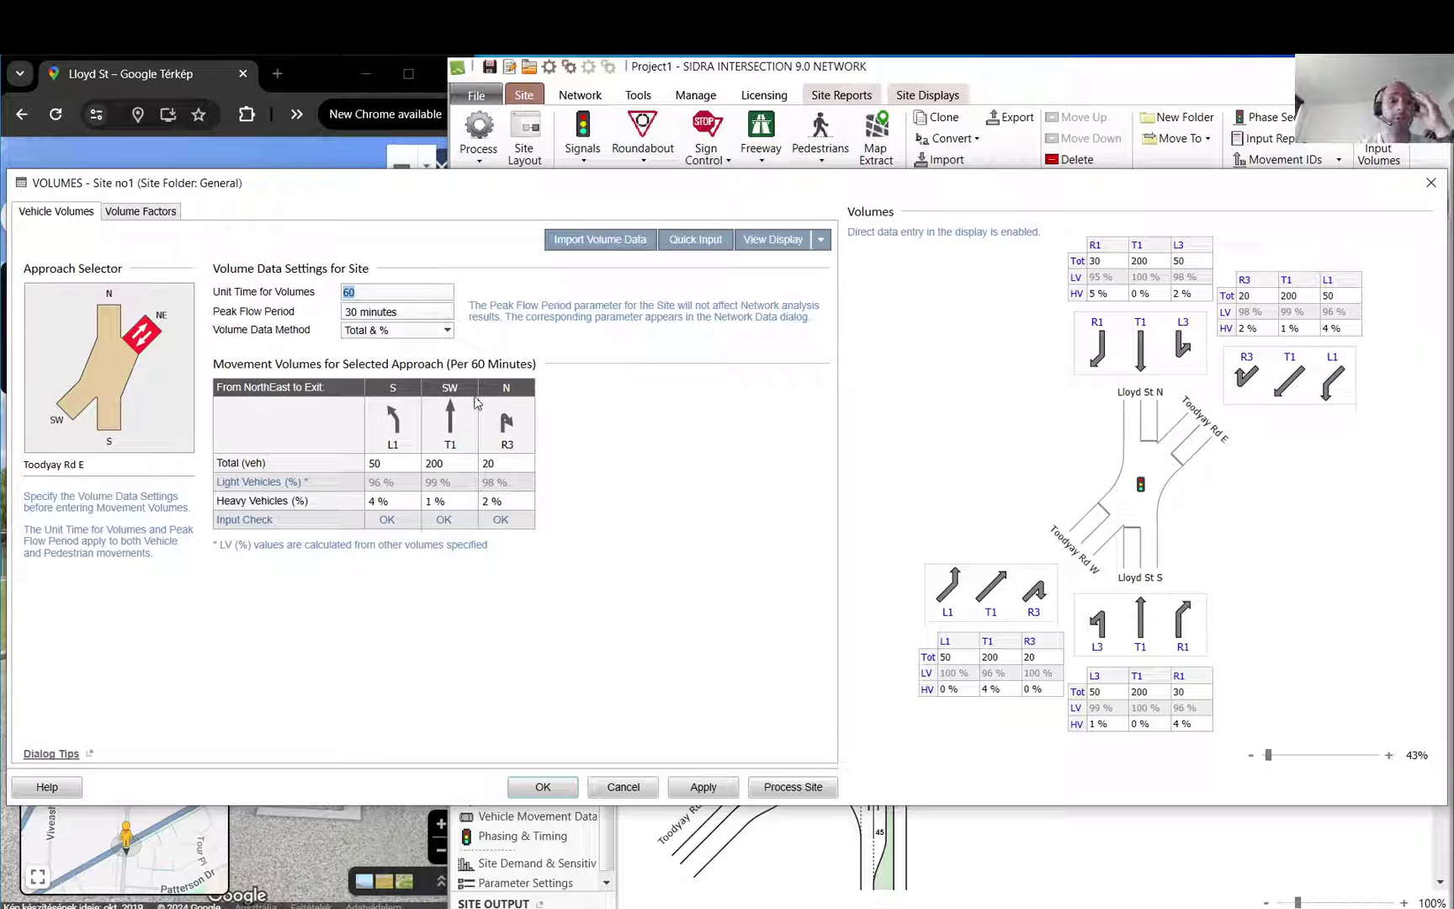
- Edit Toodyay Rd E growth rate and flow scale cells, reverting R3 flow scale from 200 to 100, and accept the volumes
left_click(132, 212)
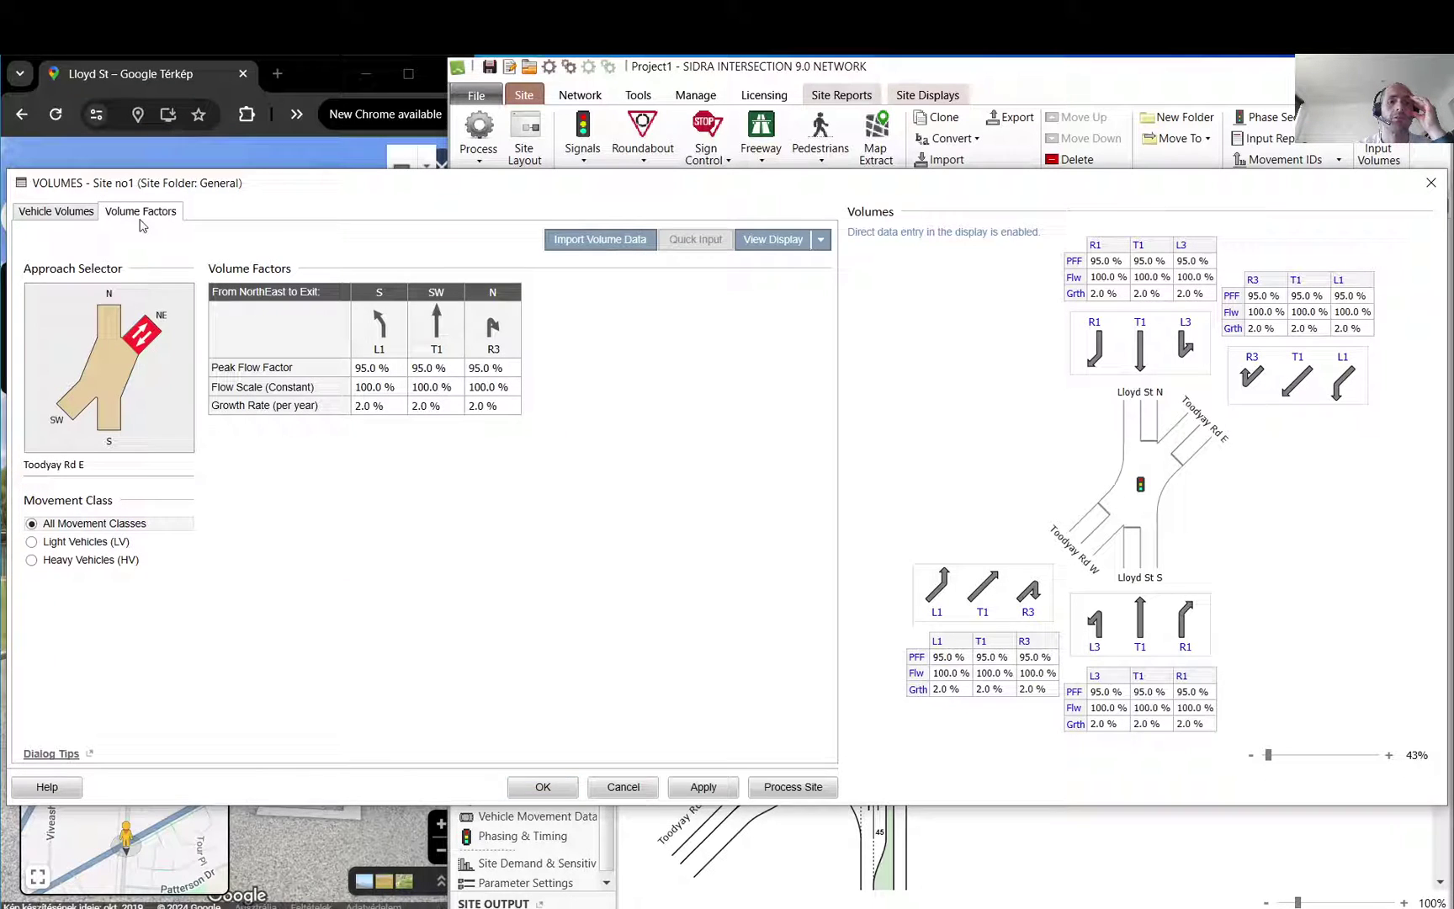
left_click(360, 407)
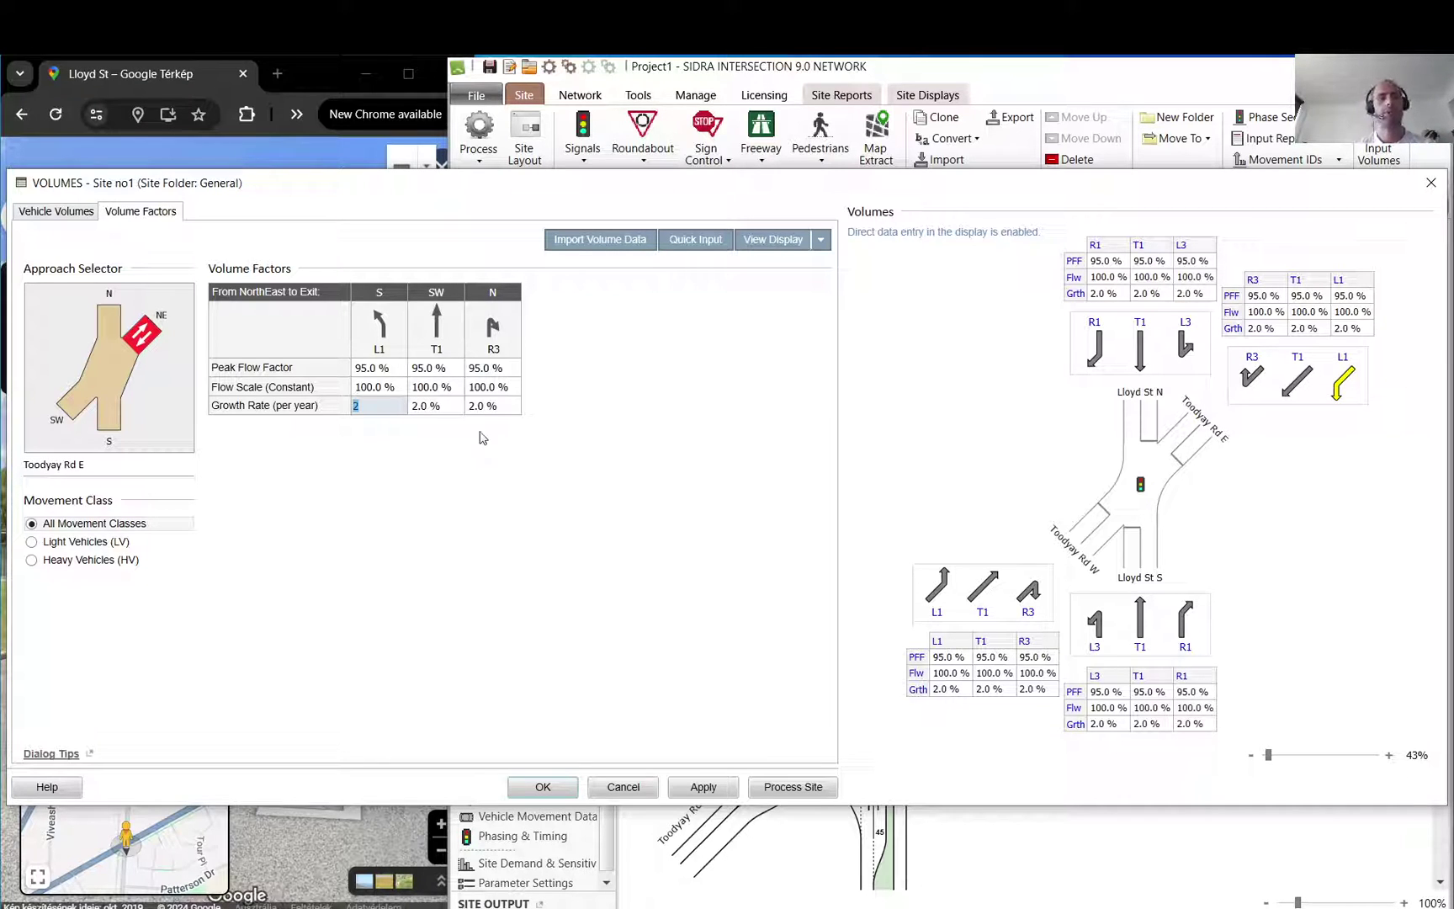
left_click(449, 408)
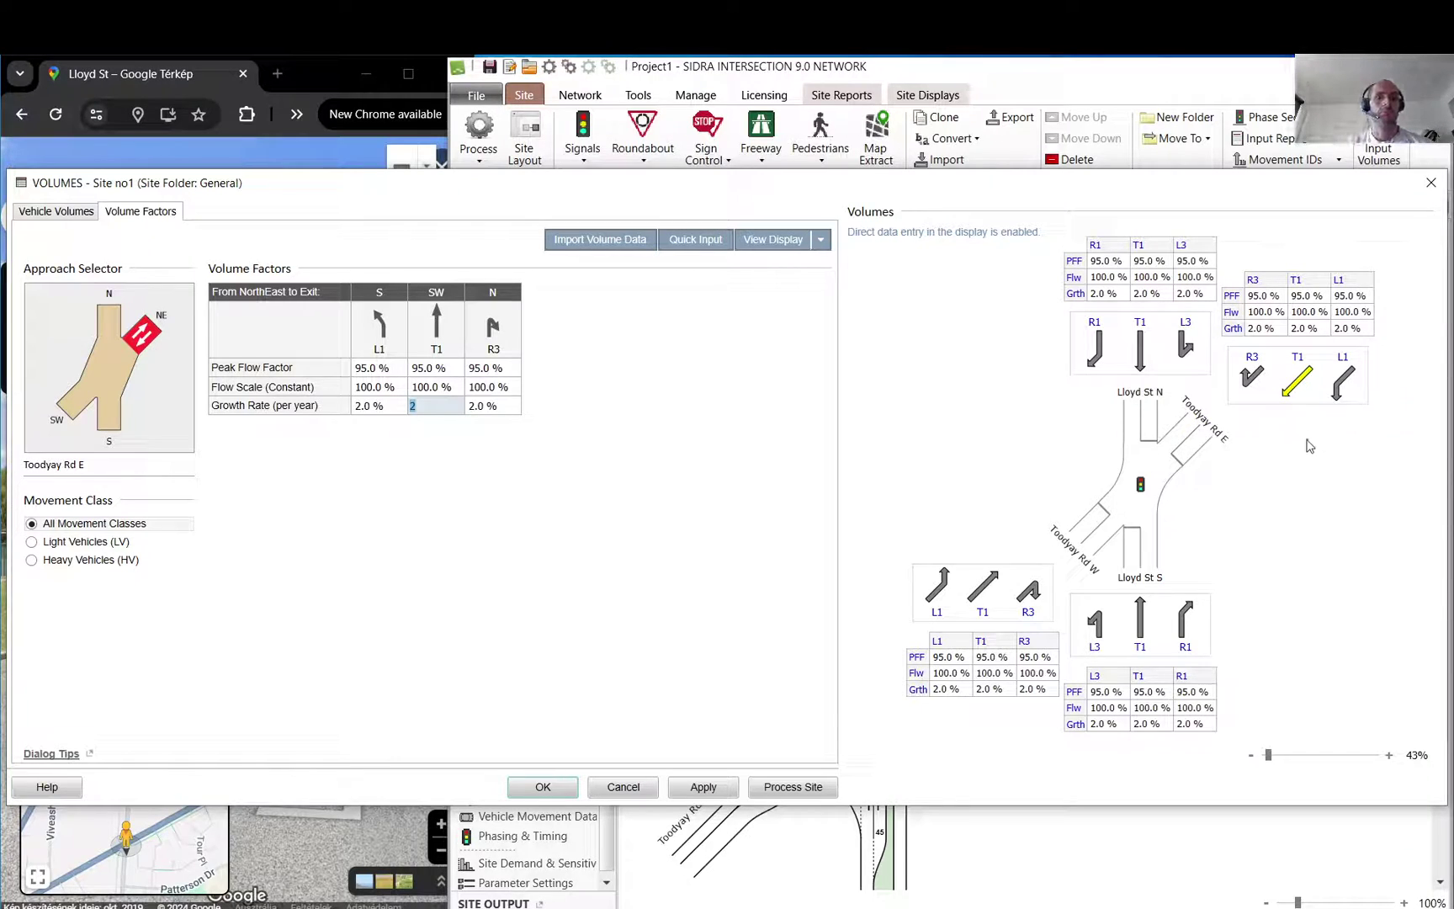
left_click(379, 408)
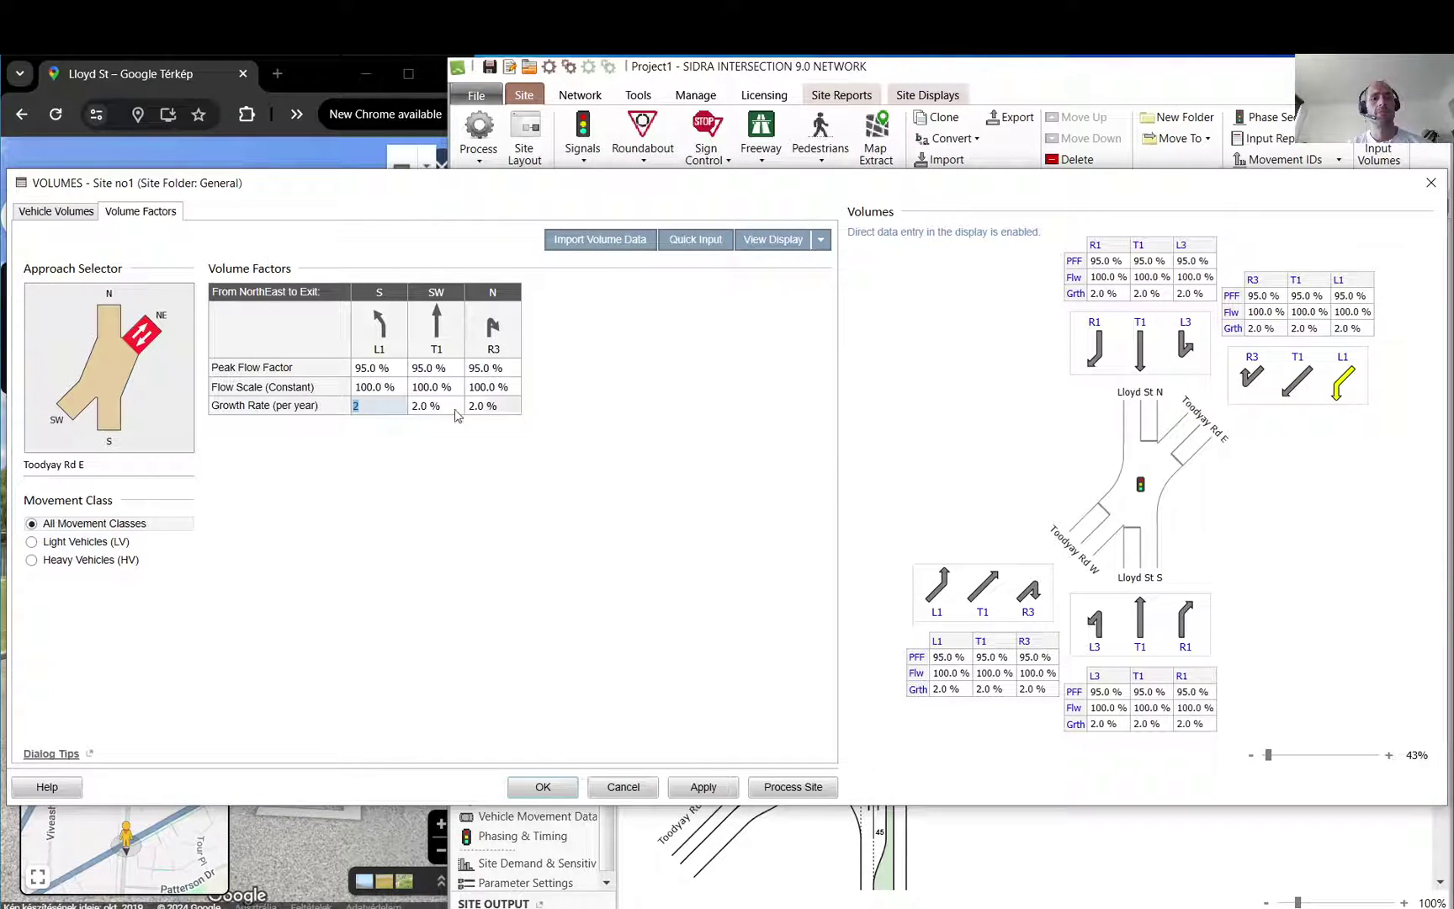
key("Up")
left_click(505, 389)
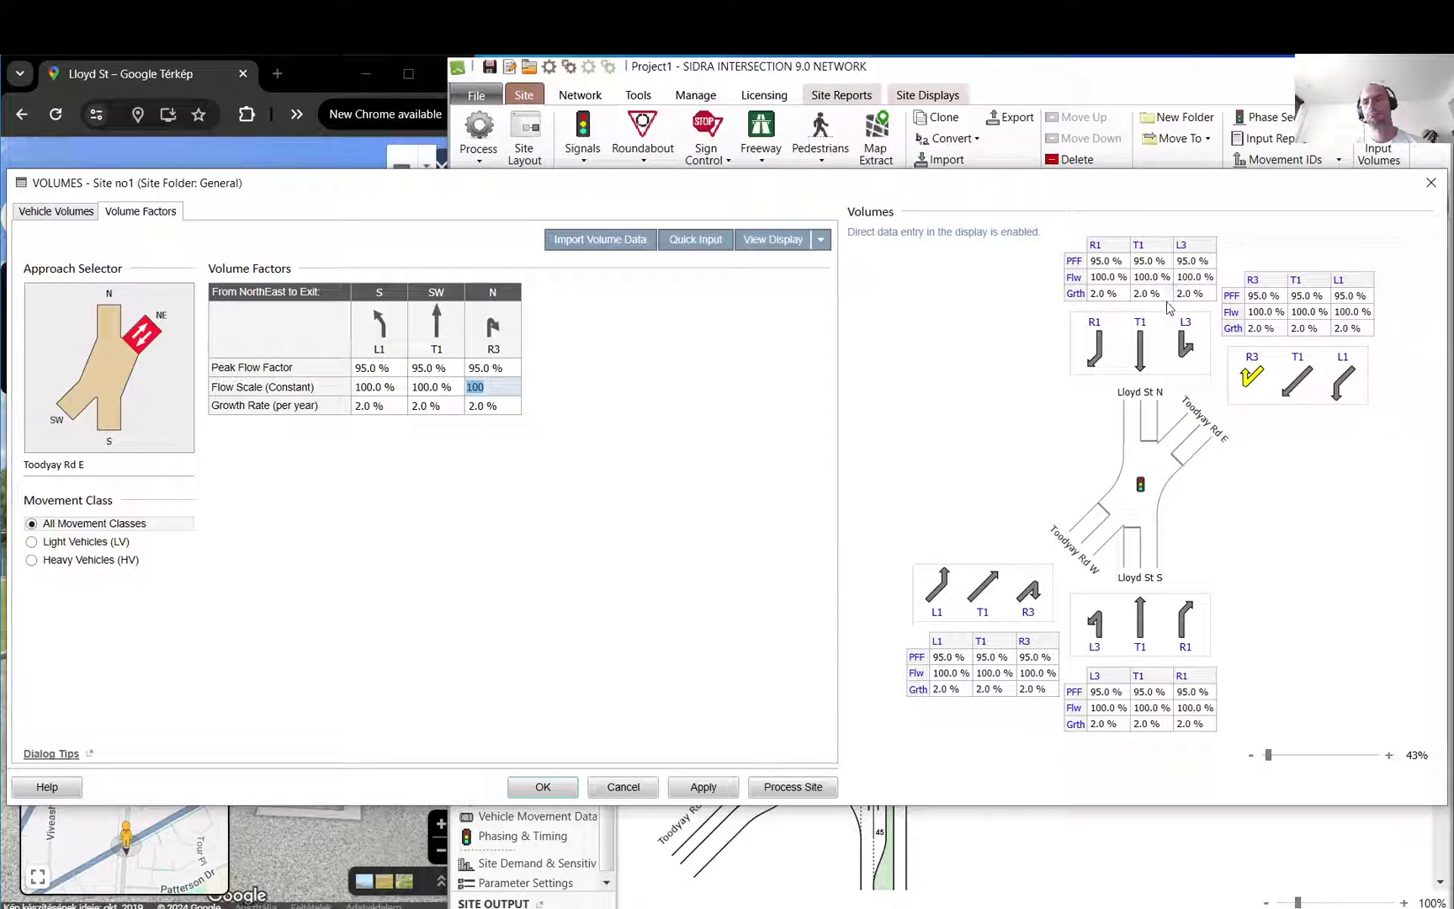
left_click(1267, 312)
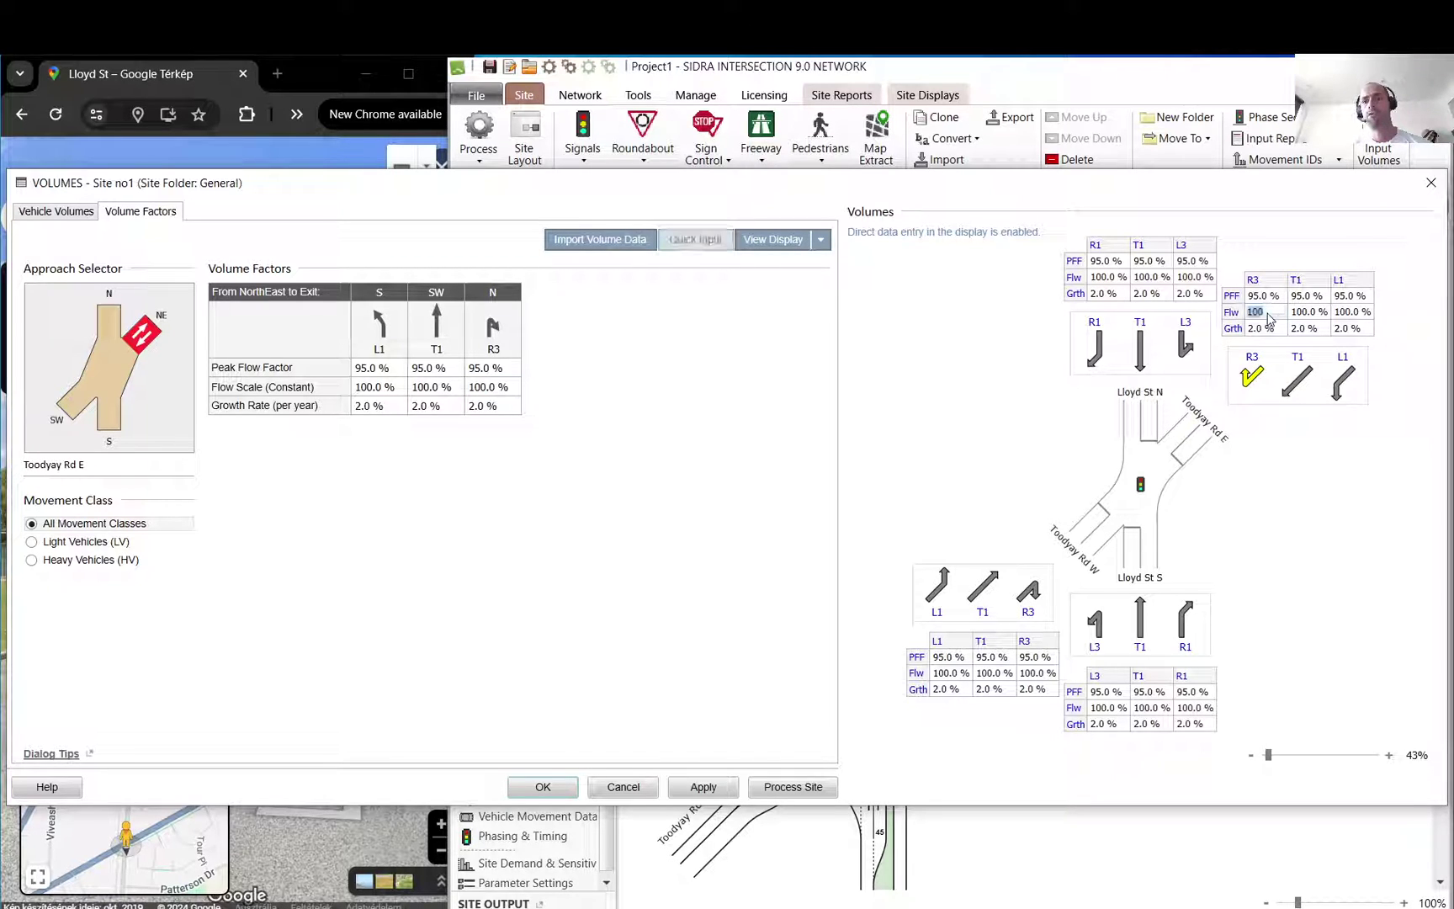
type("200")
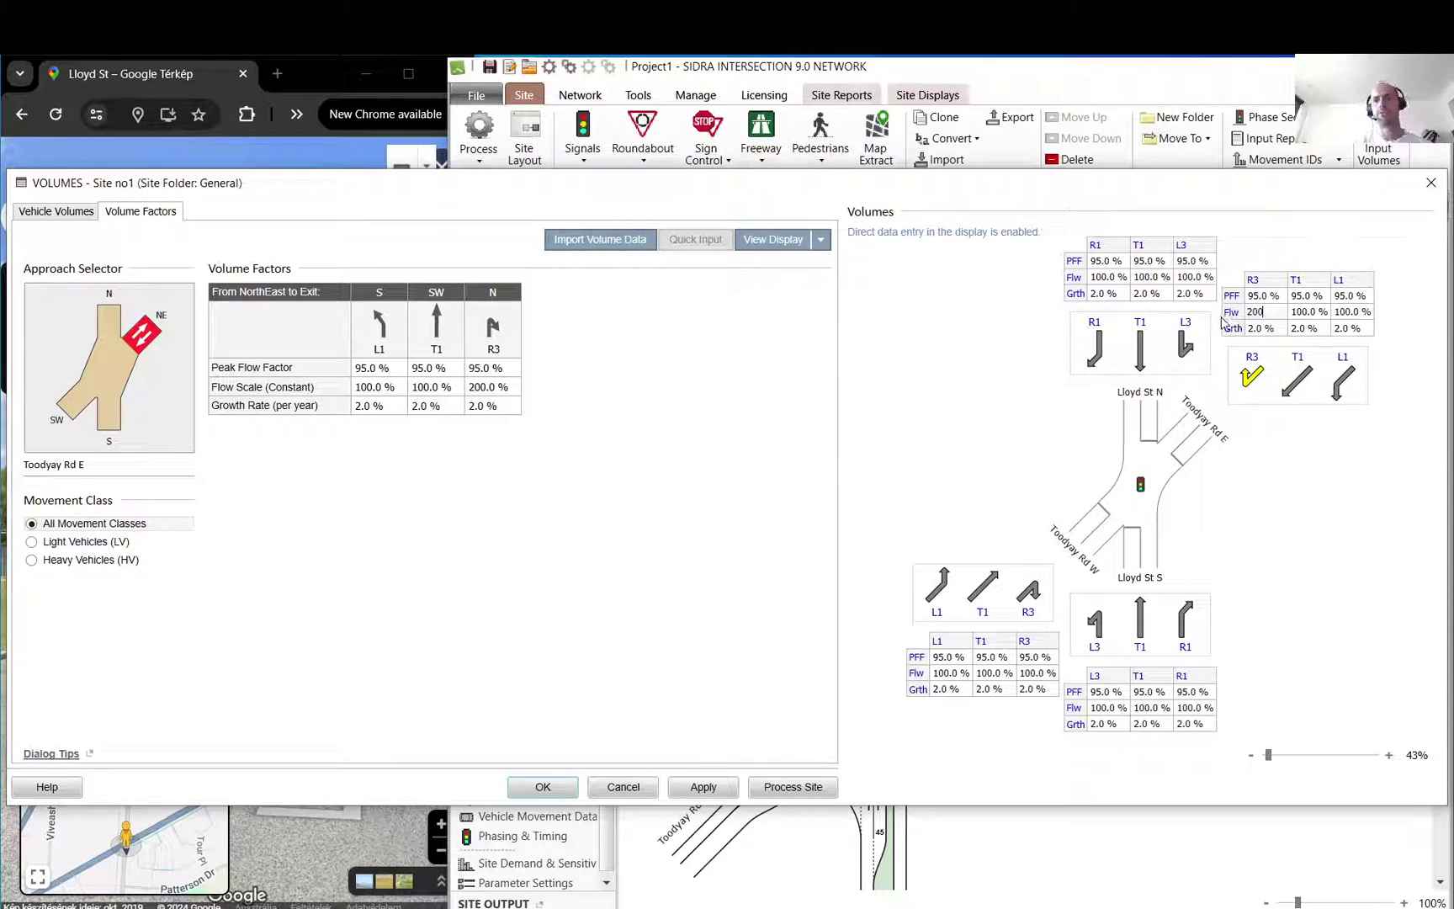
double_click(1264, 312)
type("100")
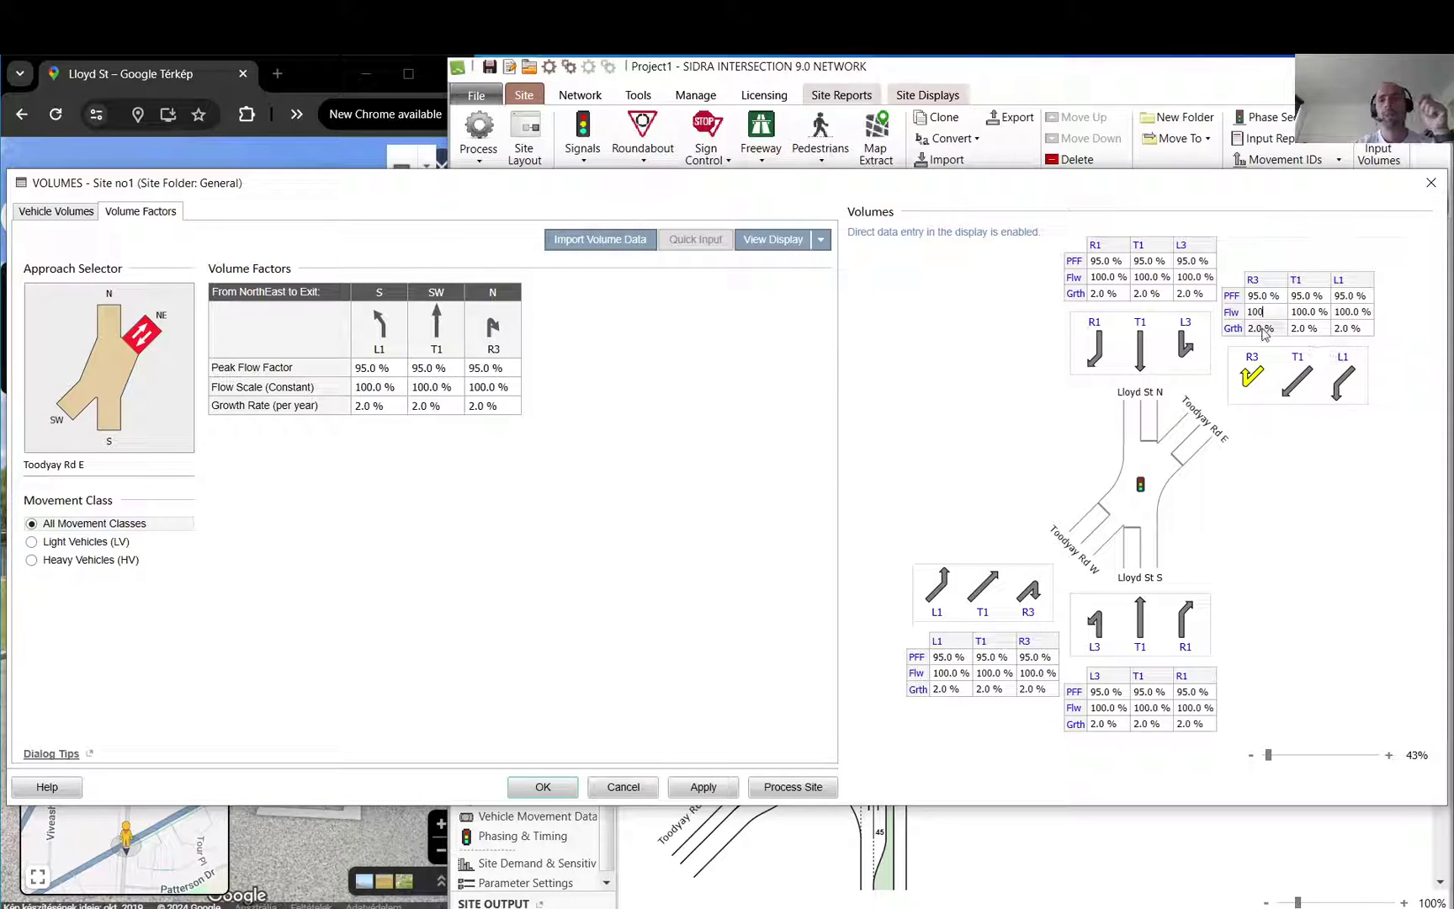
double_click(1263, 329)
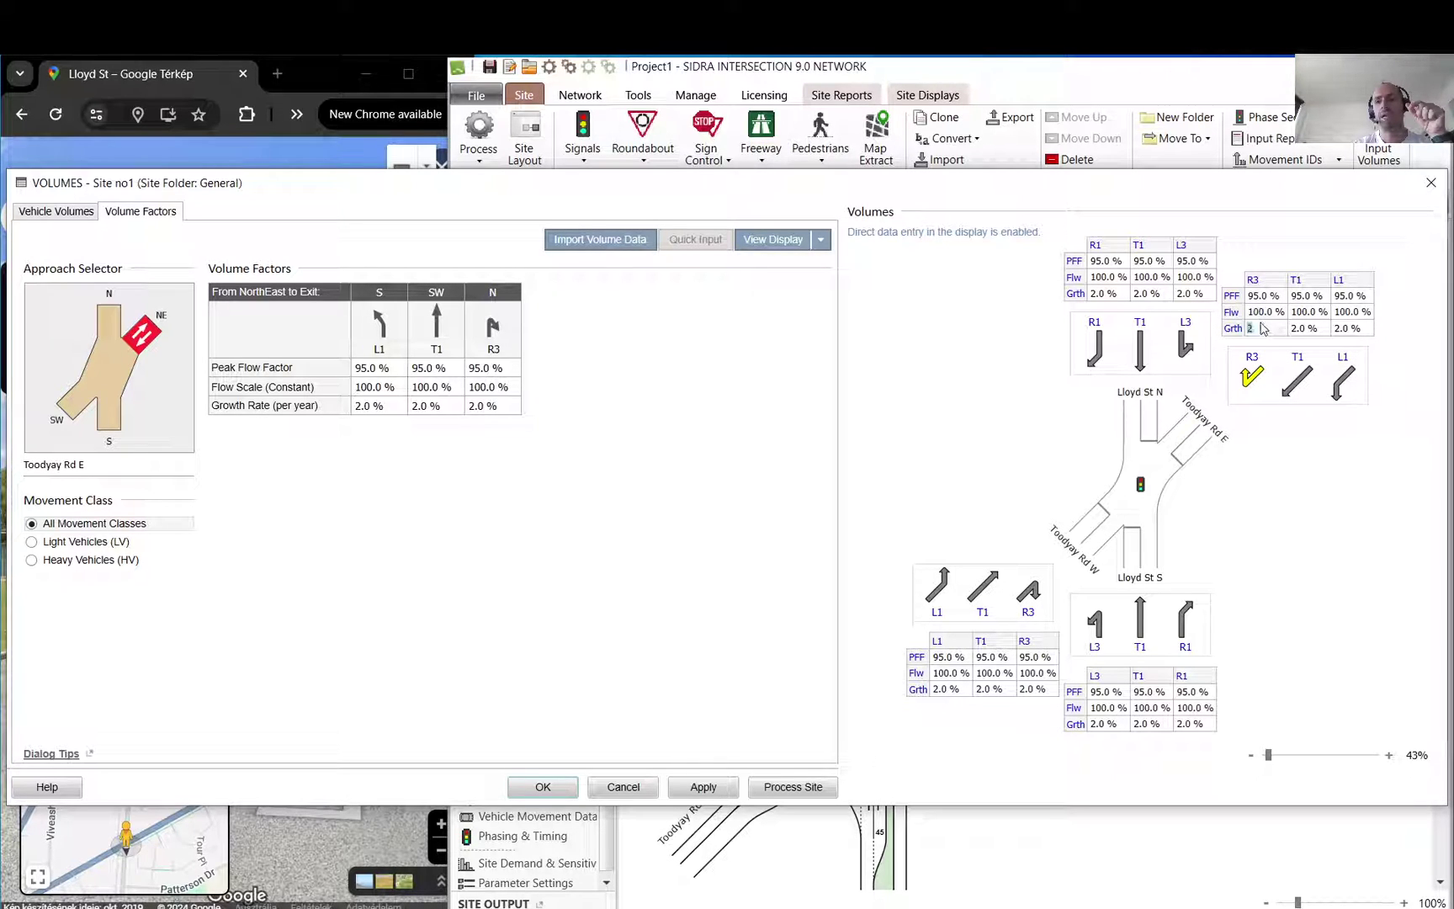
double_click(374, 389)
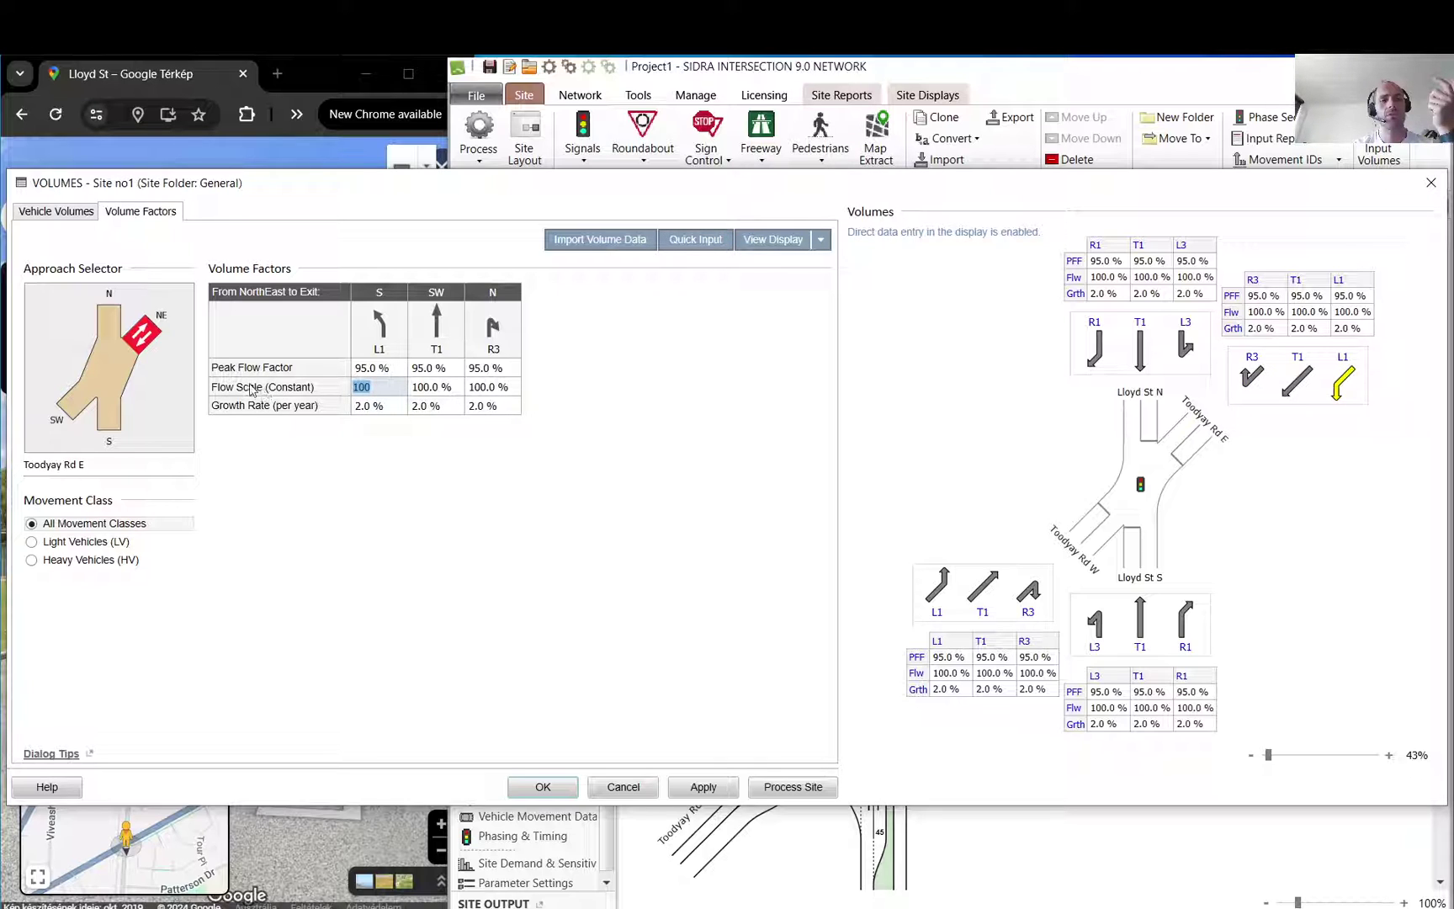
left_click(370, 394)
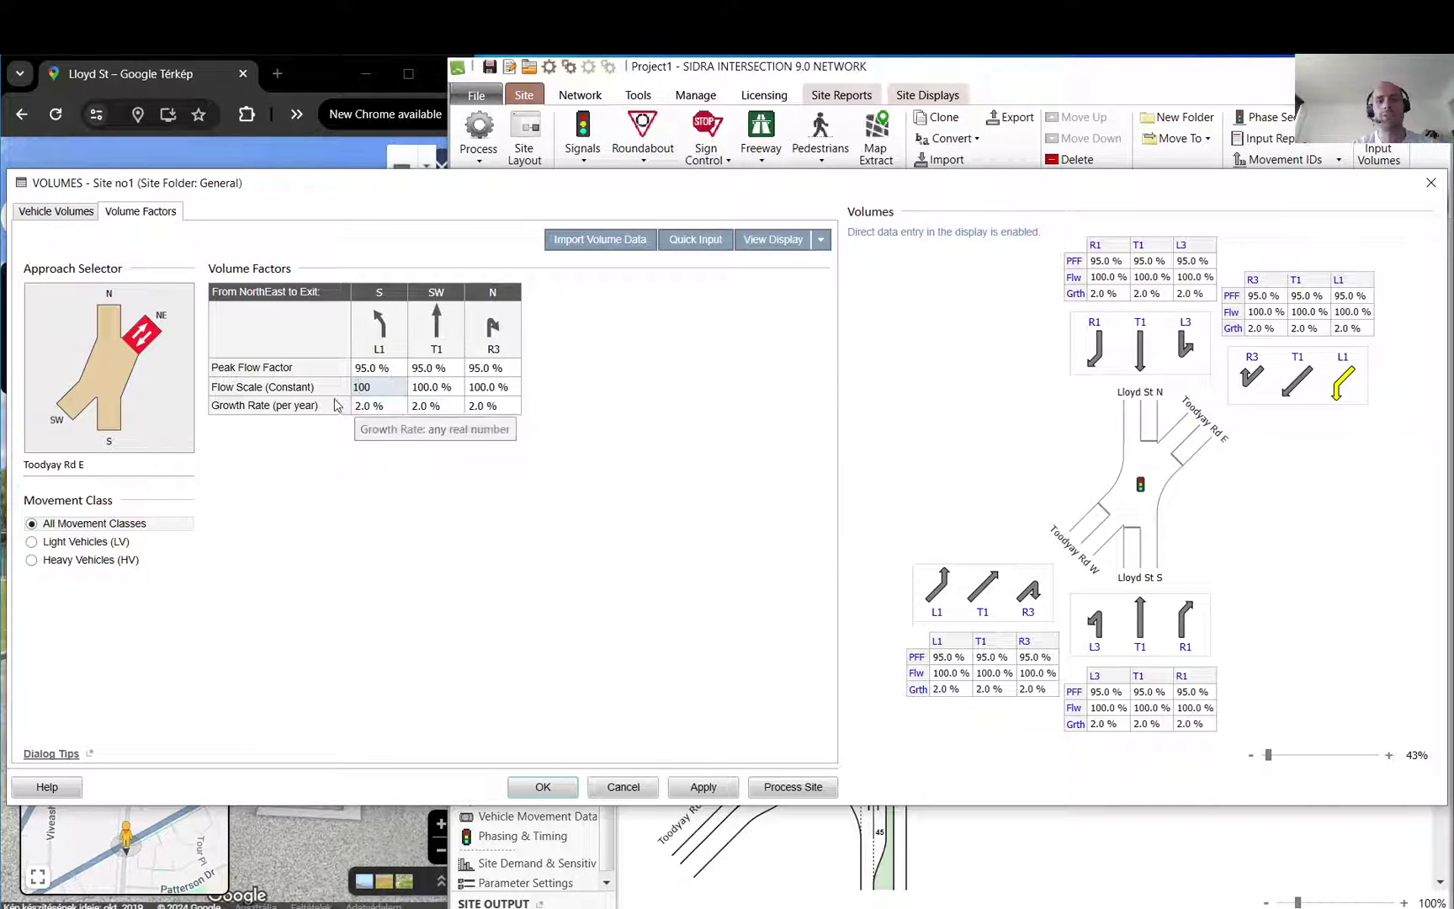
left_click(70, 213)
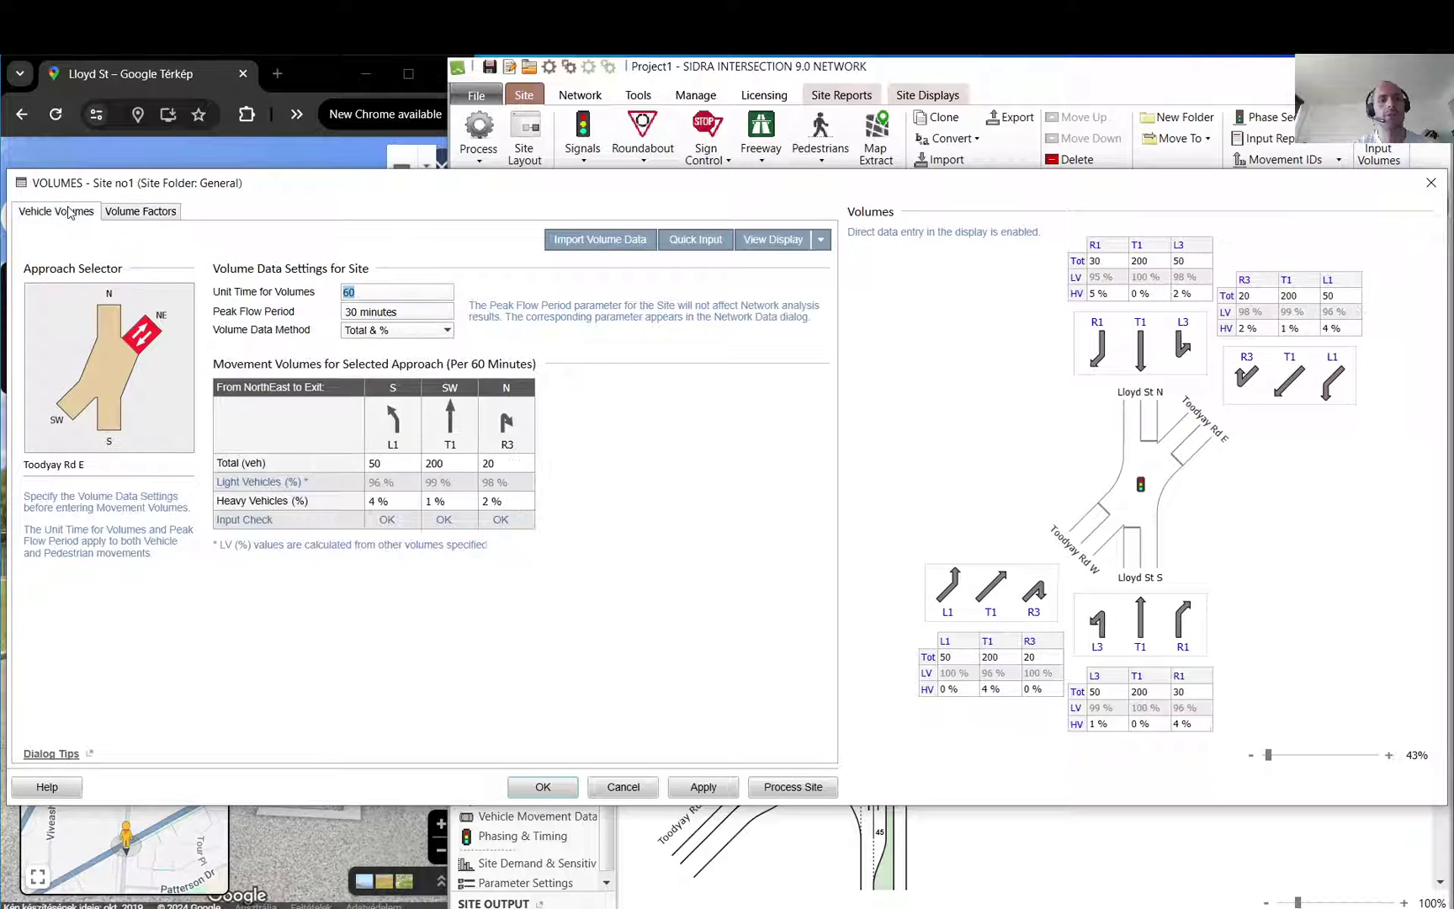
left_click(546, 785)
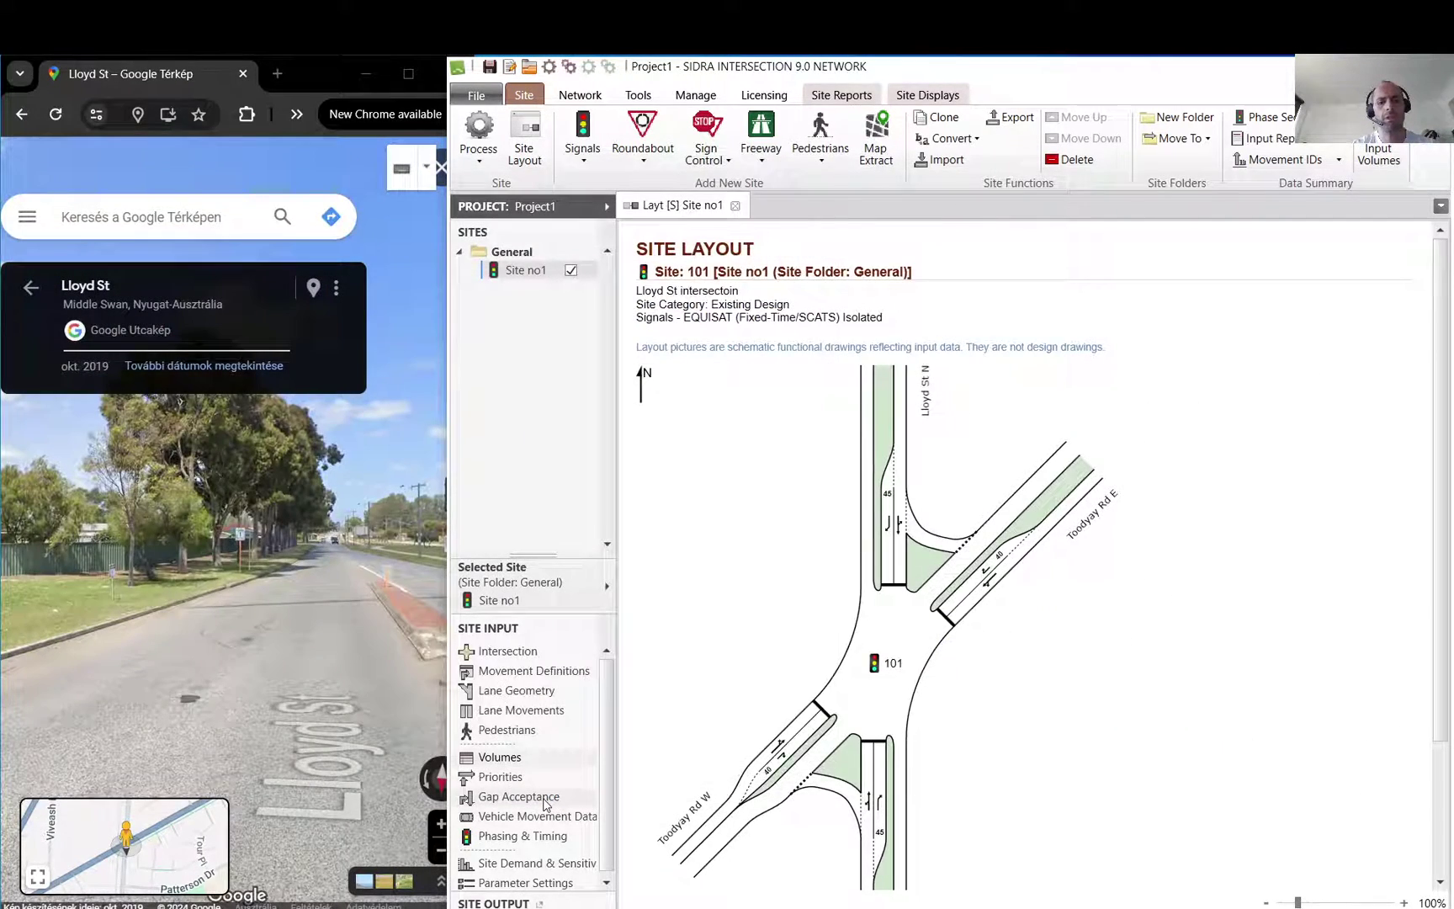
- In Priorities, select the Toodyay Rd W right turn as the opposed movement
left_click(501, 777)
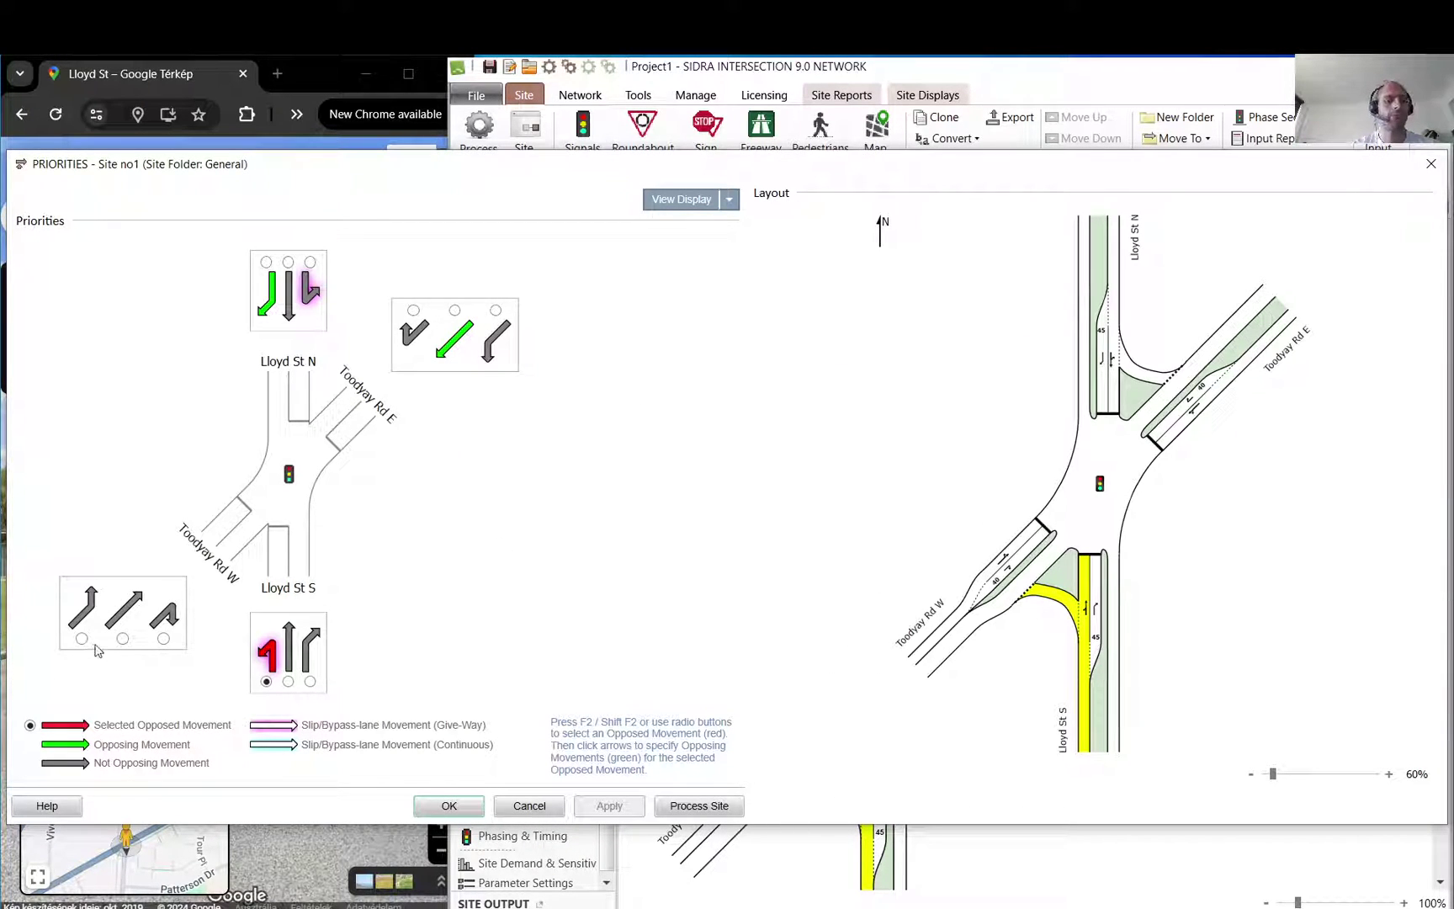
left_click(81, 639)
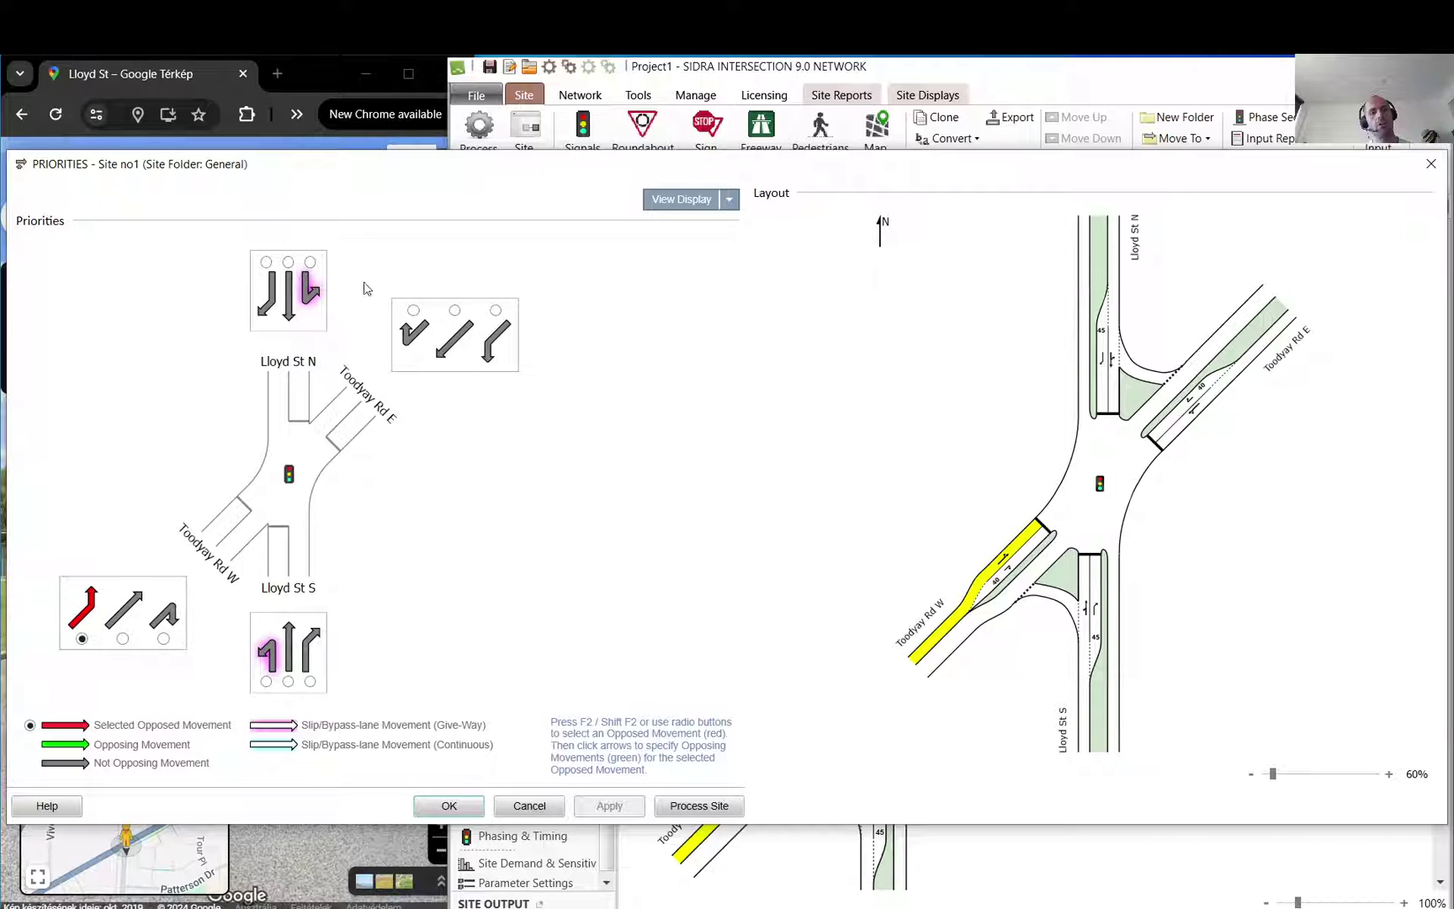
left_click(123, 640)
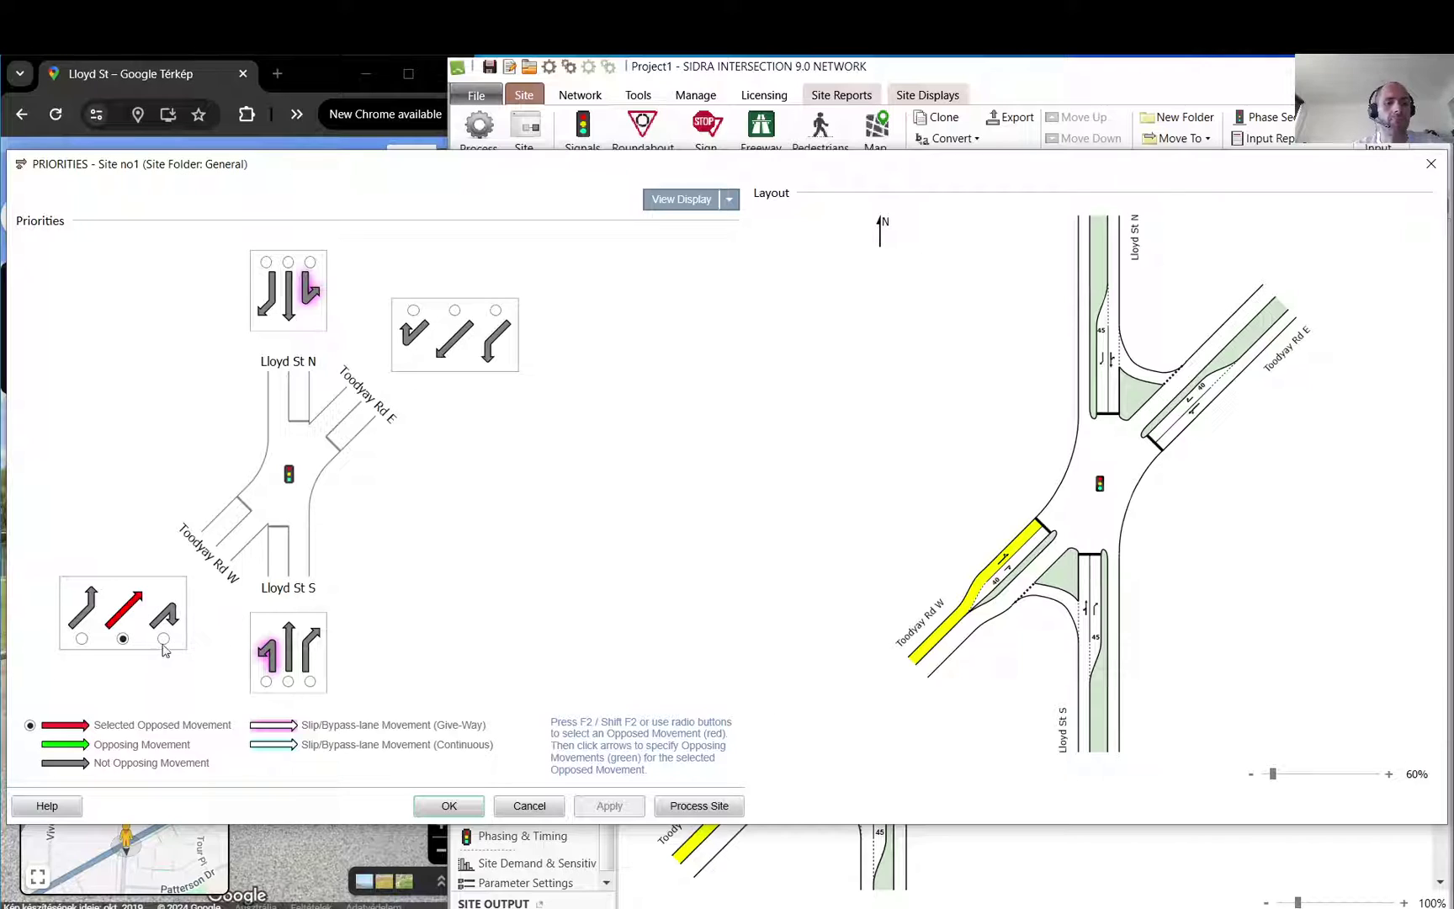
left_click(163, 640)
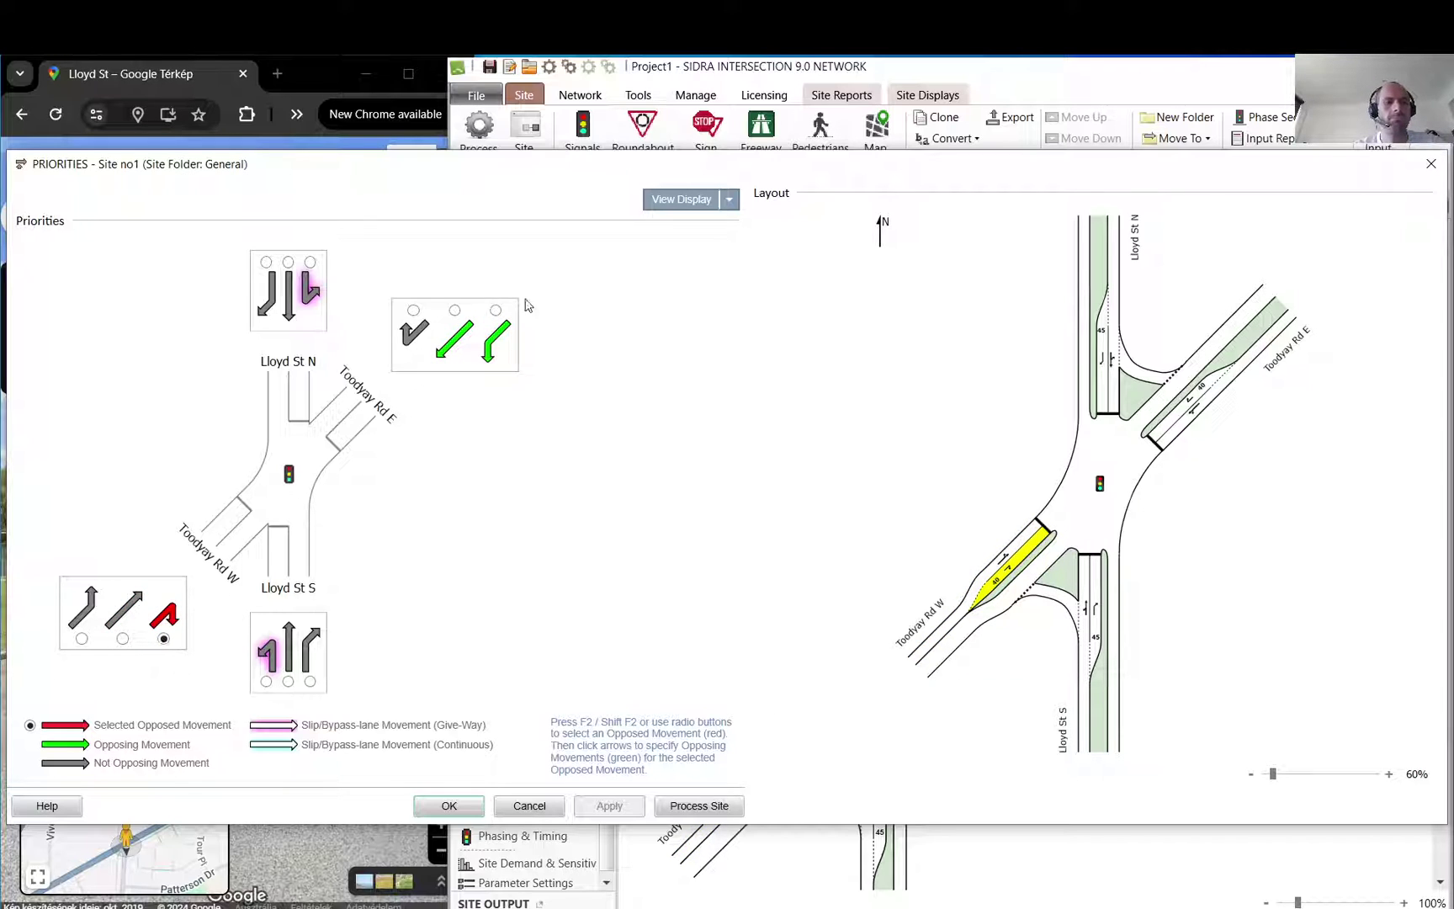
- Make the Toodyay Rd E left and through movements oppose the Toodyay Rd W right turn
left_click(456, 347)
left_click(498, 344)
left_click(457, 349)
left_click(497, 346)
left_click(459, 345)
left_click(496, 346)
left_click(457, 346)
left_click(495, 351)
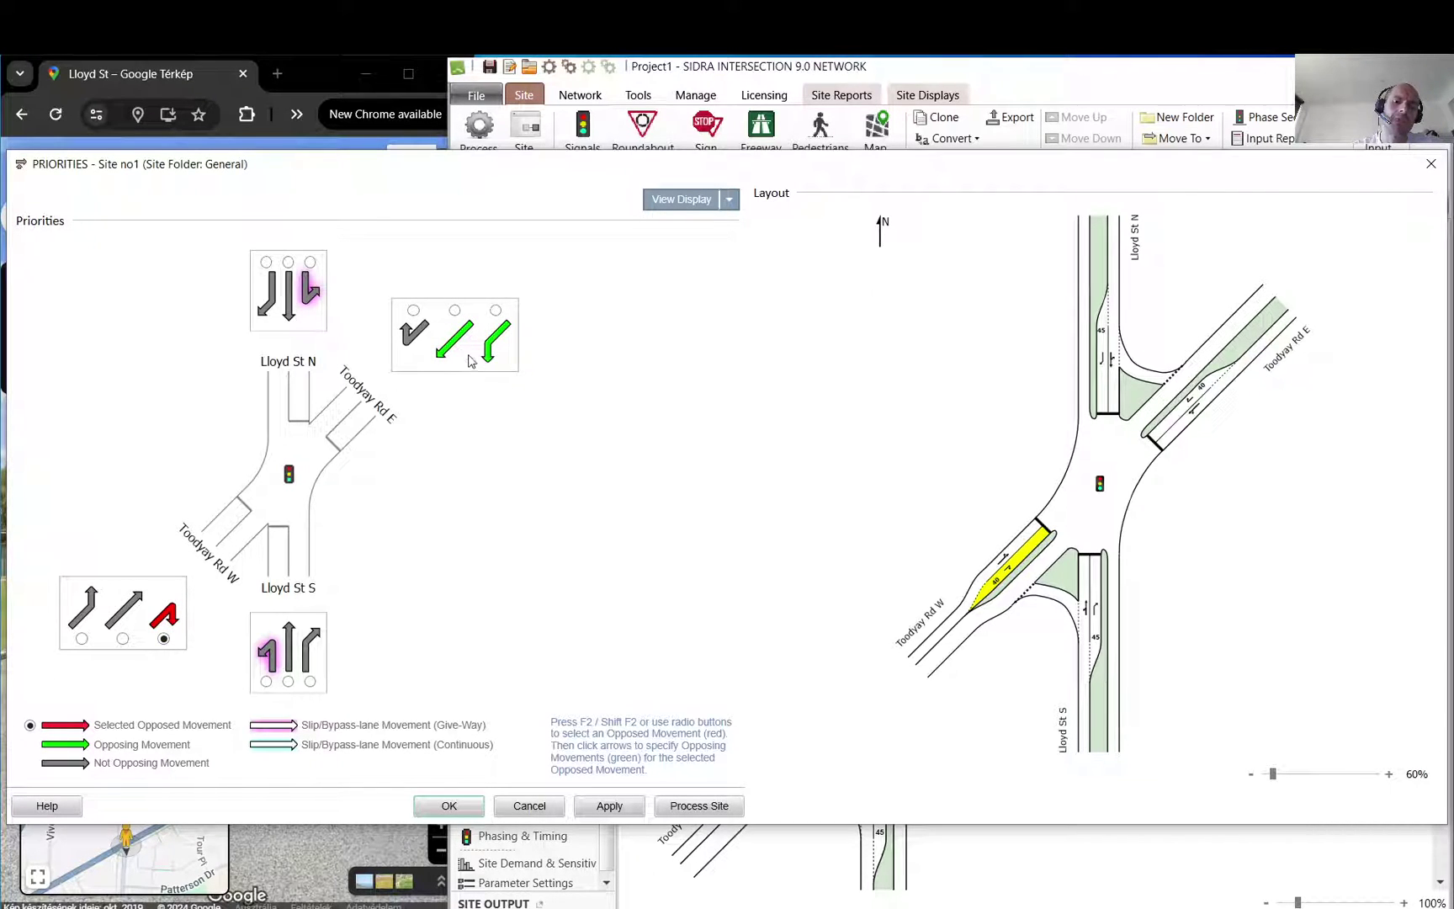
left_click(452, 354)
left_click(495, 345)
left_click(447, 350)
left_click(495, 347)
left_click(455, 345)
left_click(454, 345)
left_click(495, 347)
left_click(453, 348)
left_click(455, 345)
left_click(495, 346)
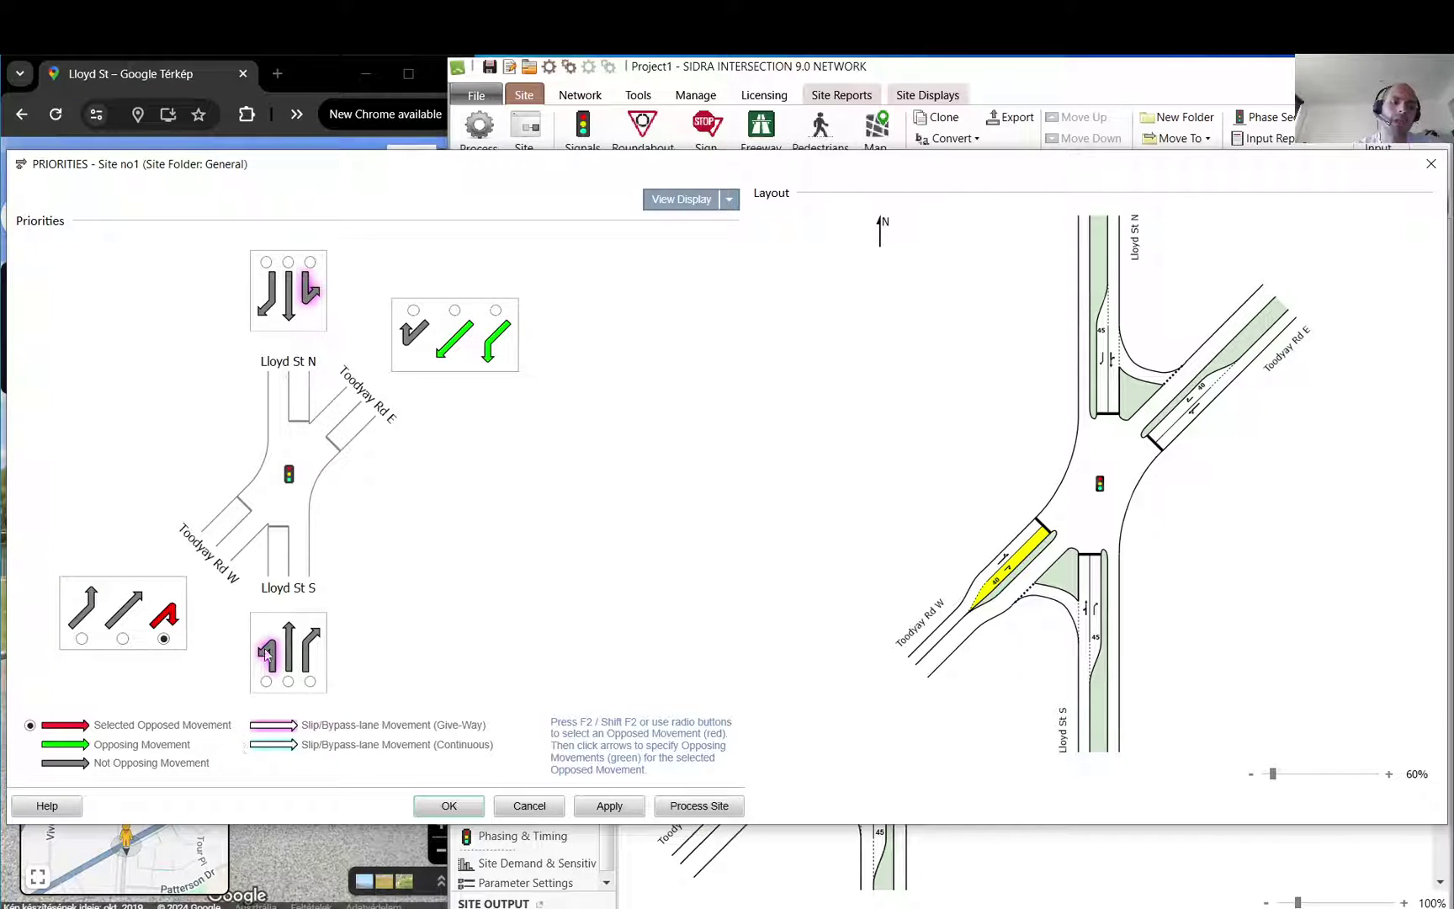
- Review the Lloyd St S left-turn opposition, save the priorities, and show Gap Acceptance settings
left_click(267, 682)
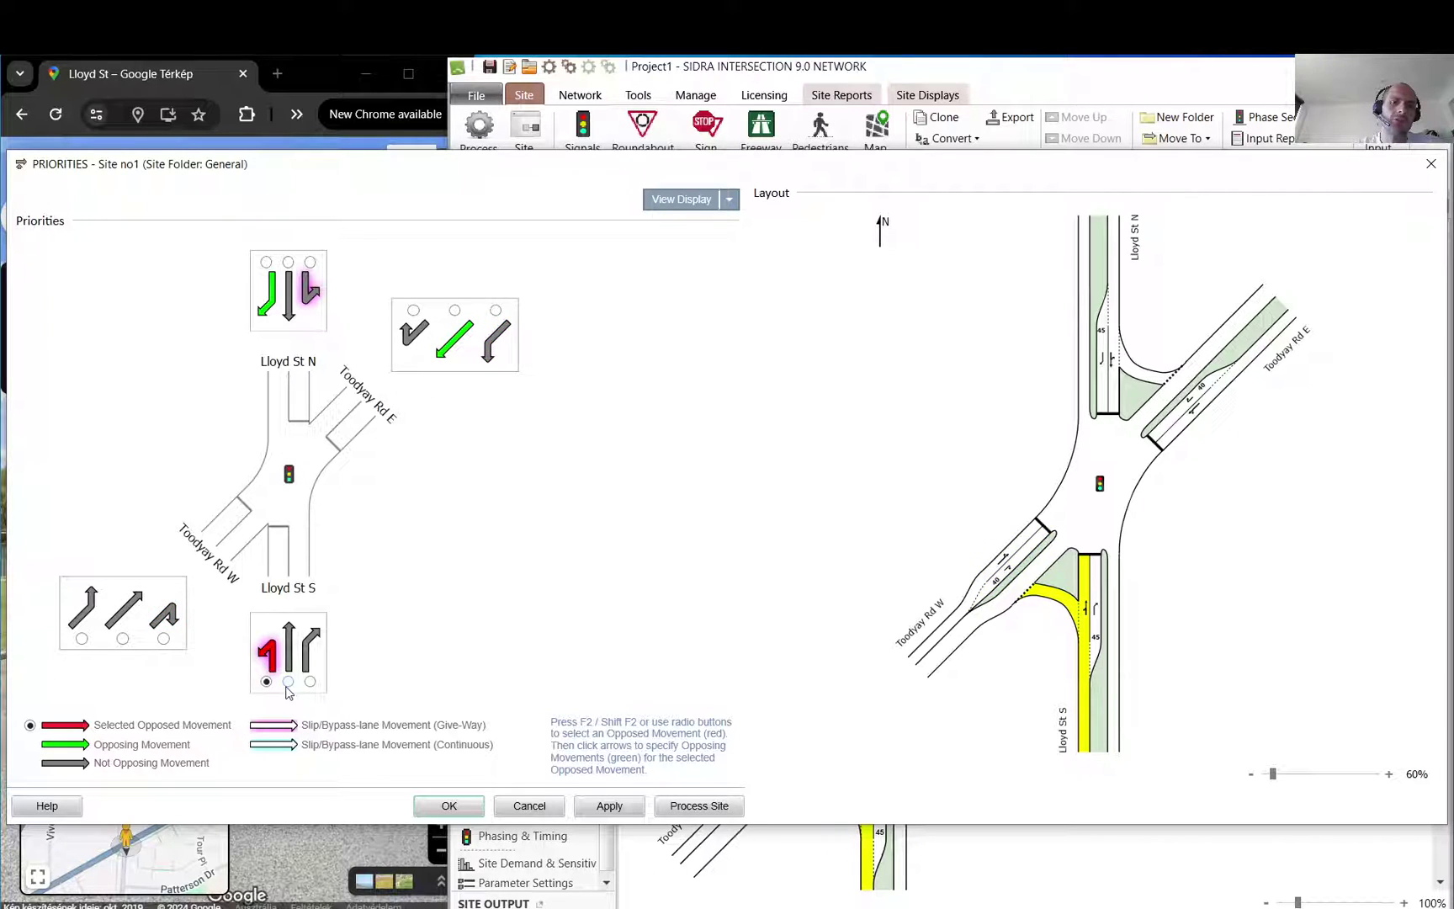
left_click(288, 682)
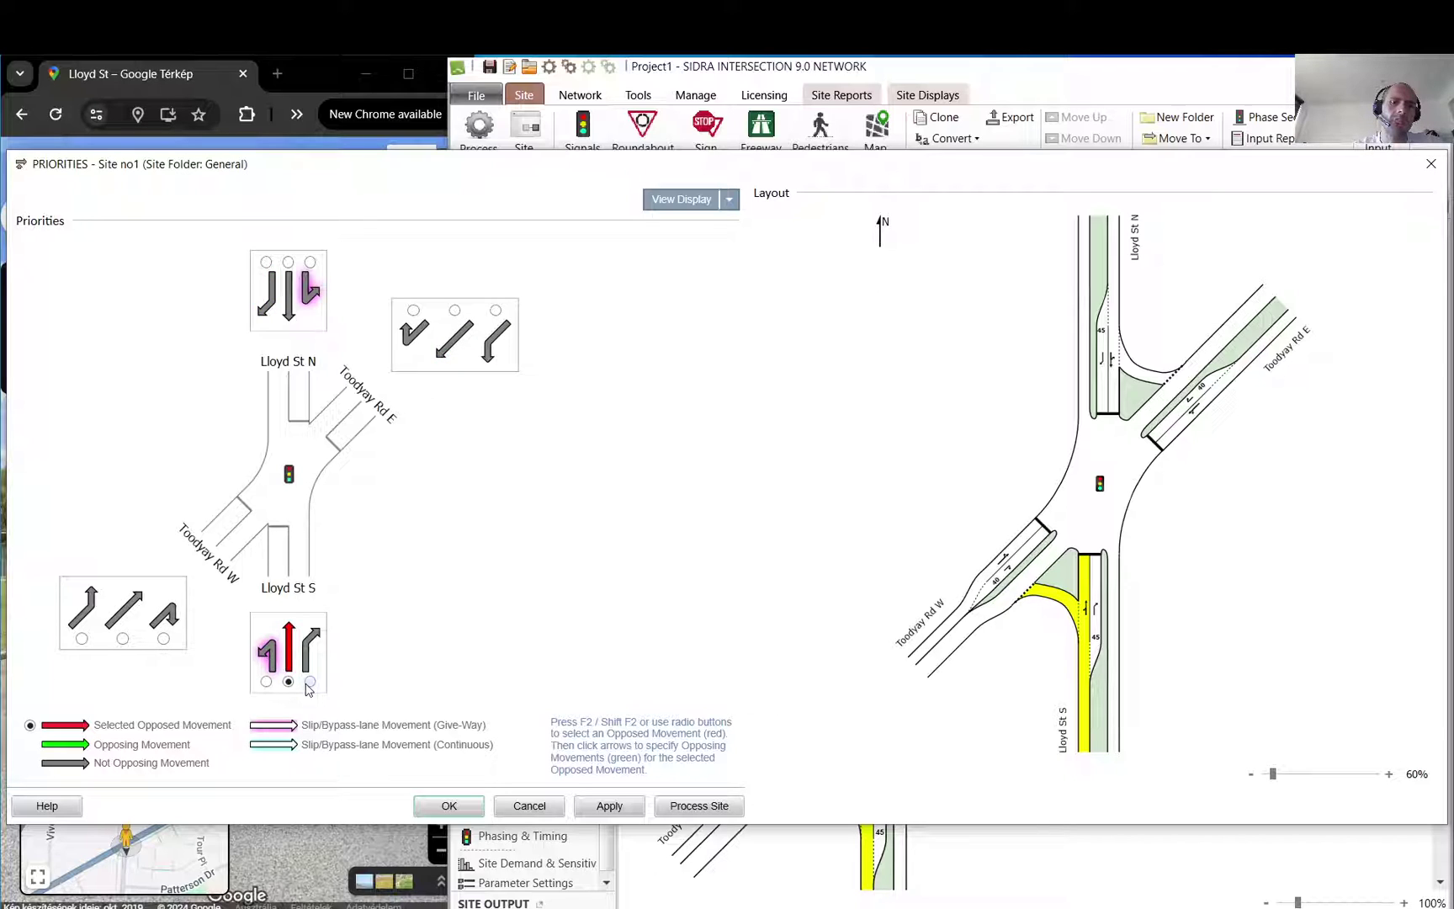
left_click(309, 682)
left_click(266, 682)
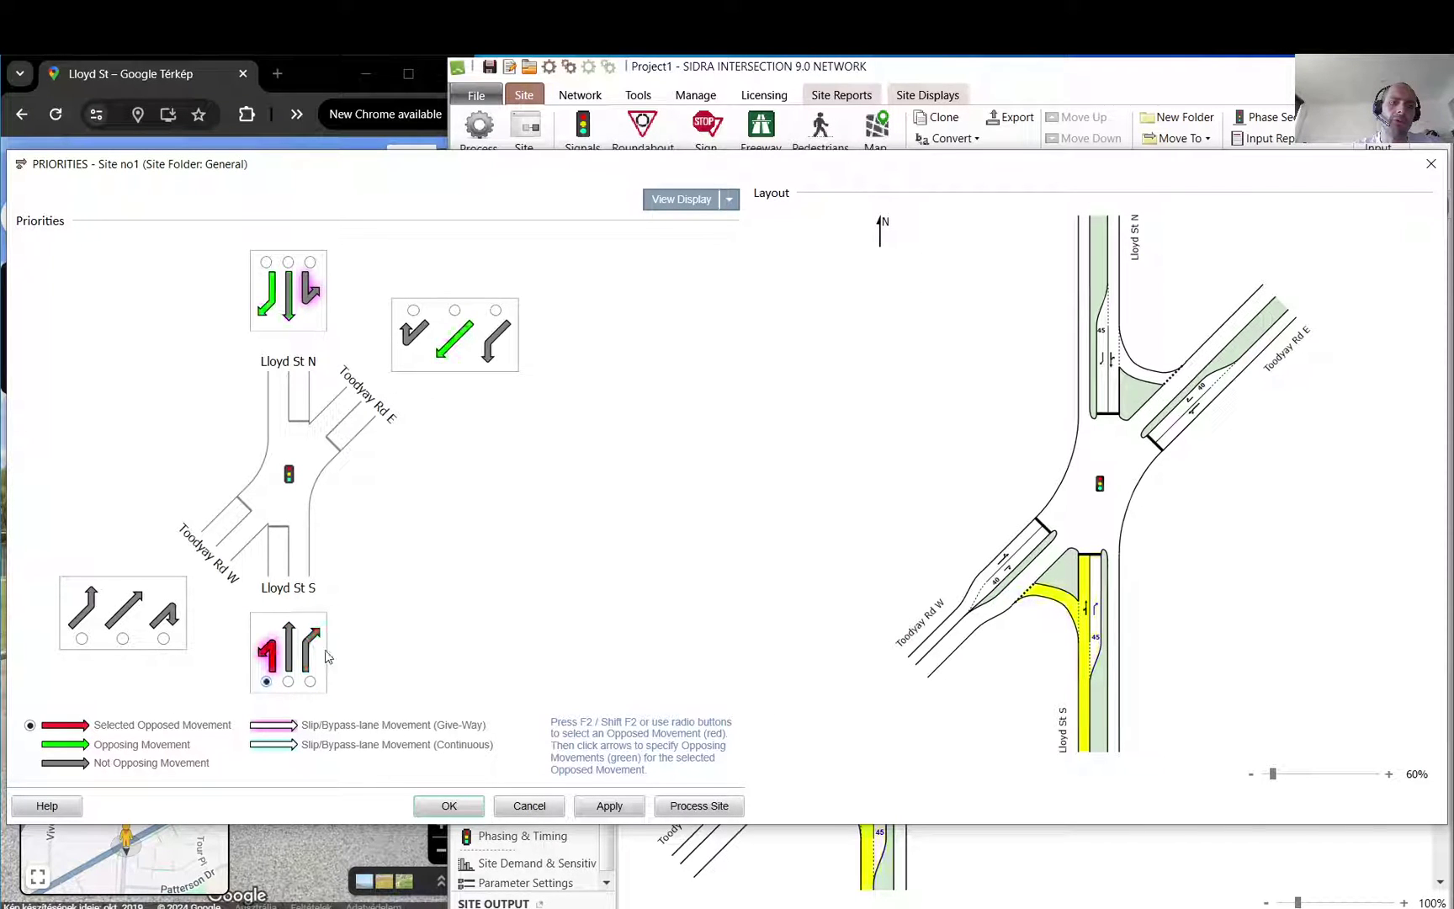
left_click(449, 806)
left_click(526, 797)
left_click(145, 194)
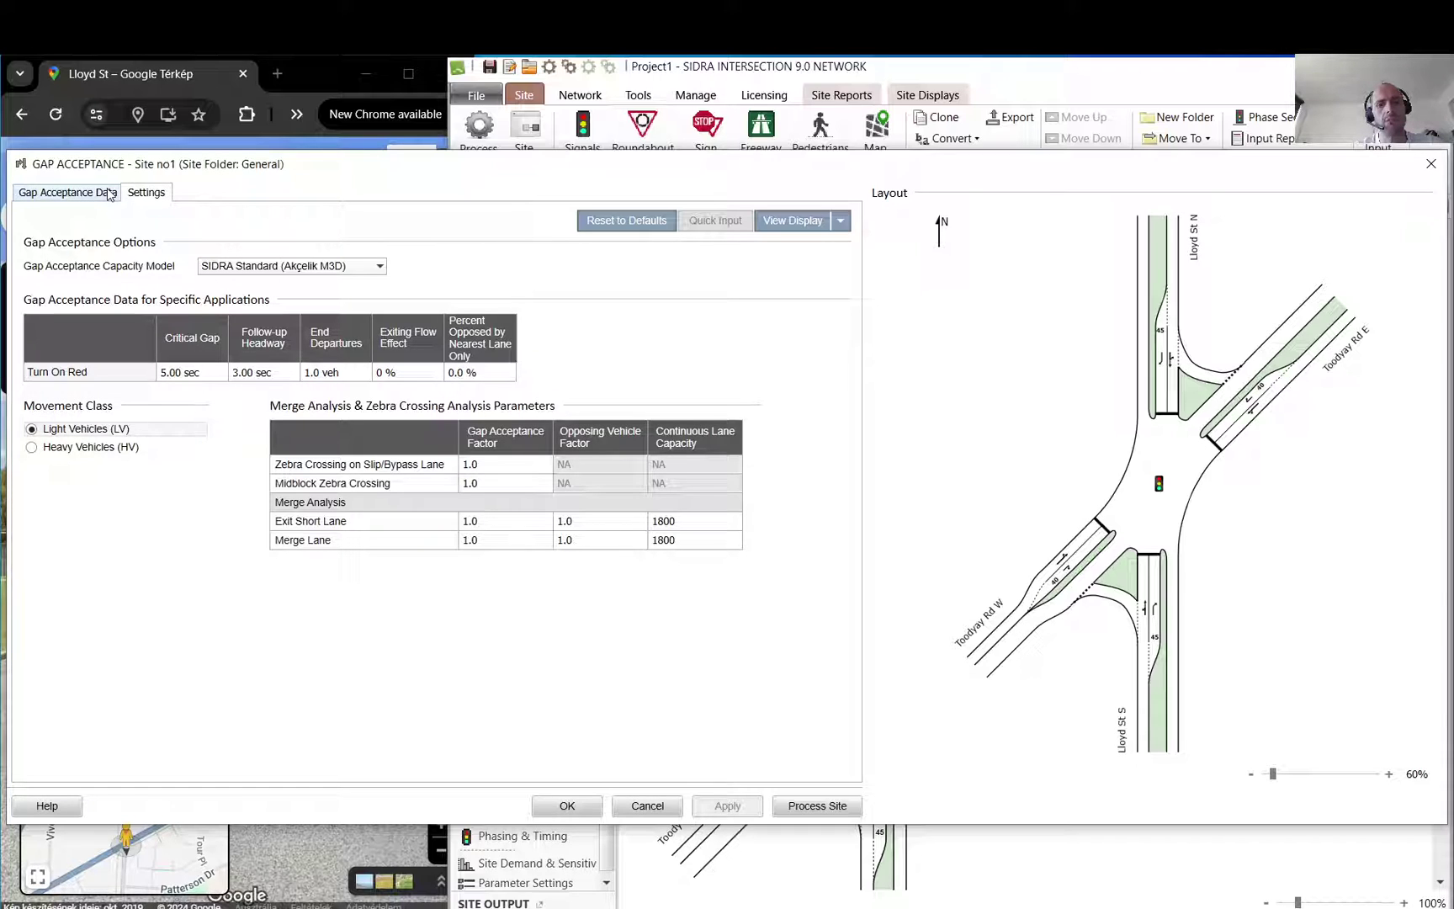
- Compare light- and heavy-vehicle gap acceptance values, keeping the defaults and closing the dialog
left_click(108, 195)
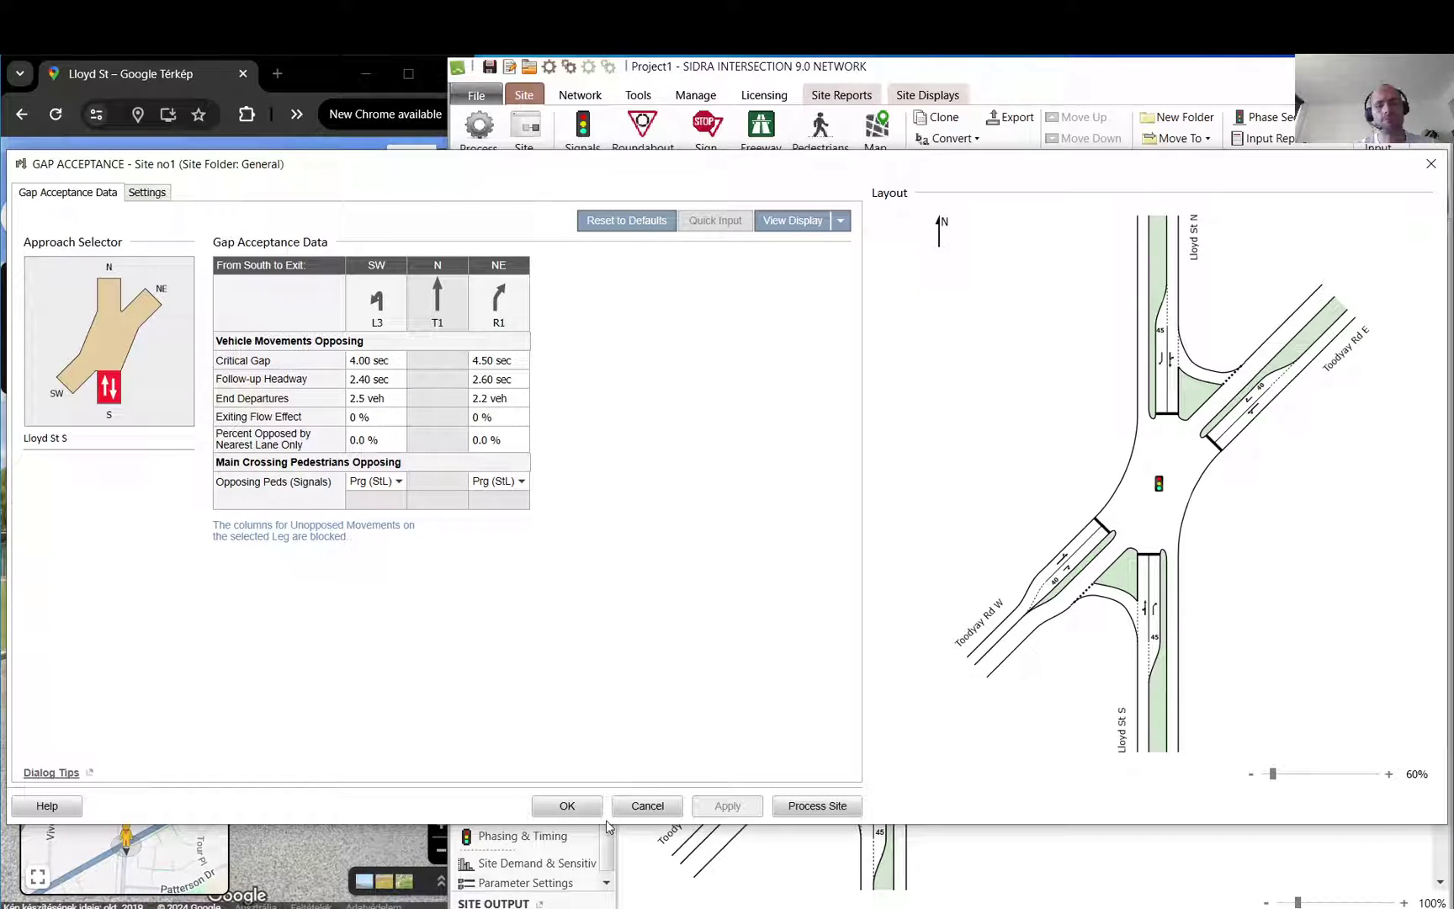
left_click(155, 195)
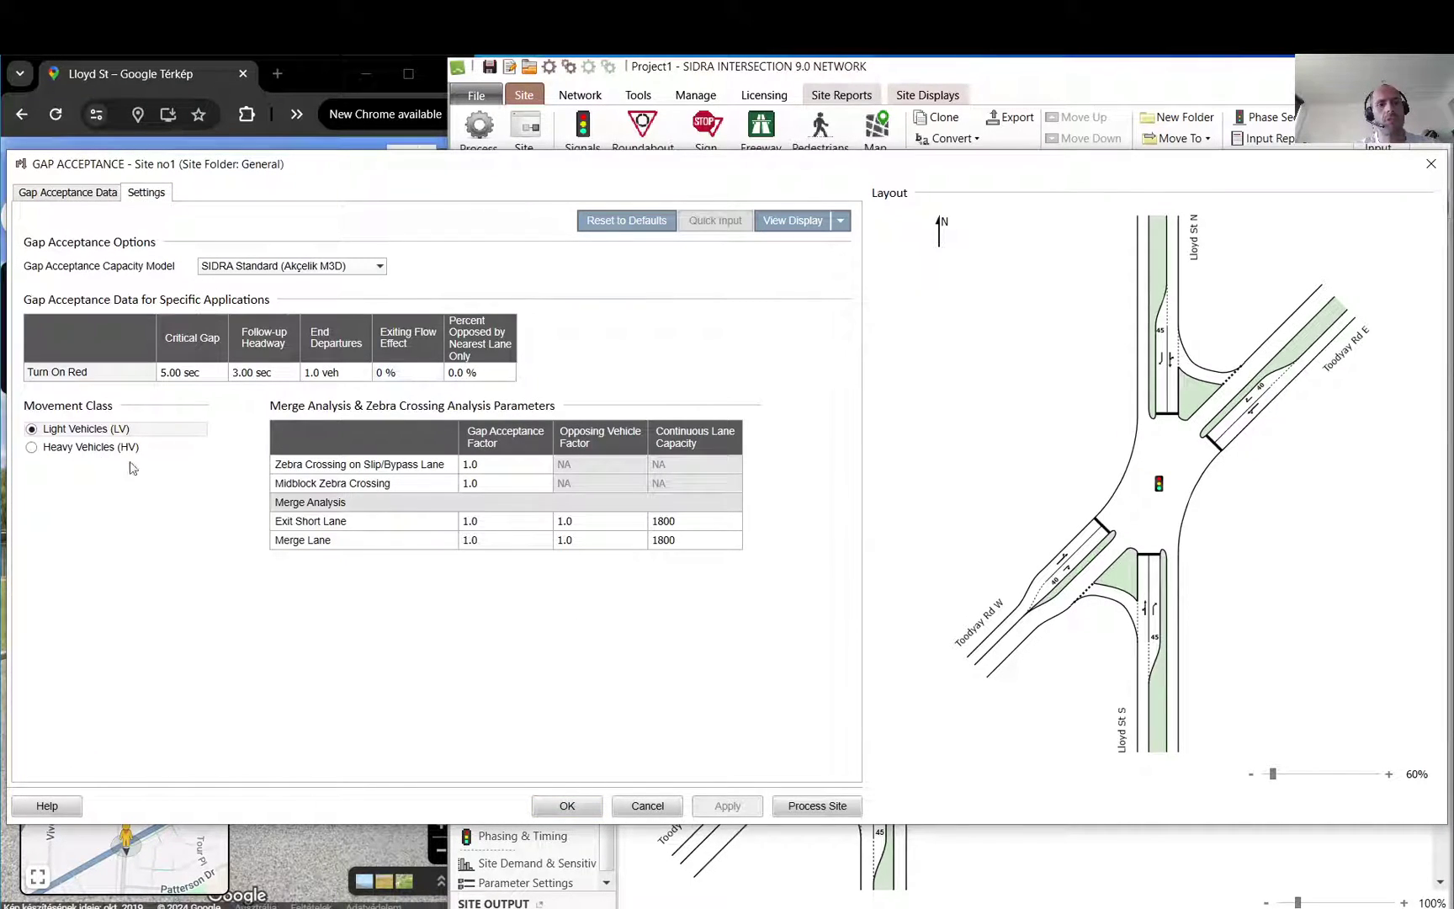
left_click(82, 447)
left_click(79, 434)
left_click(84, 447)
left_click(90, 431)
left_click(584, 812)
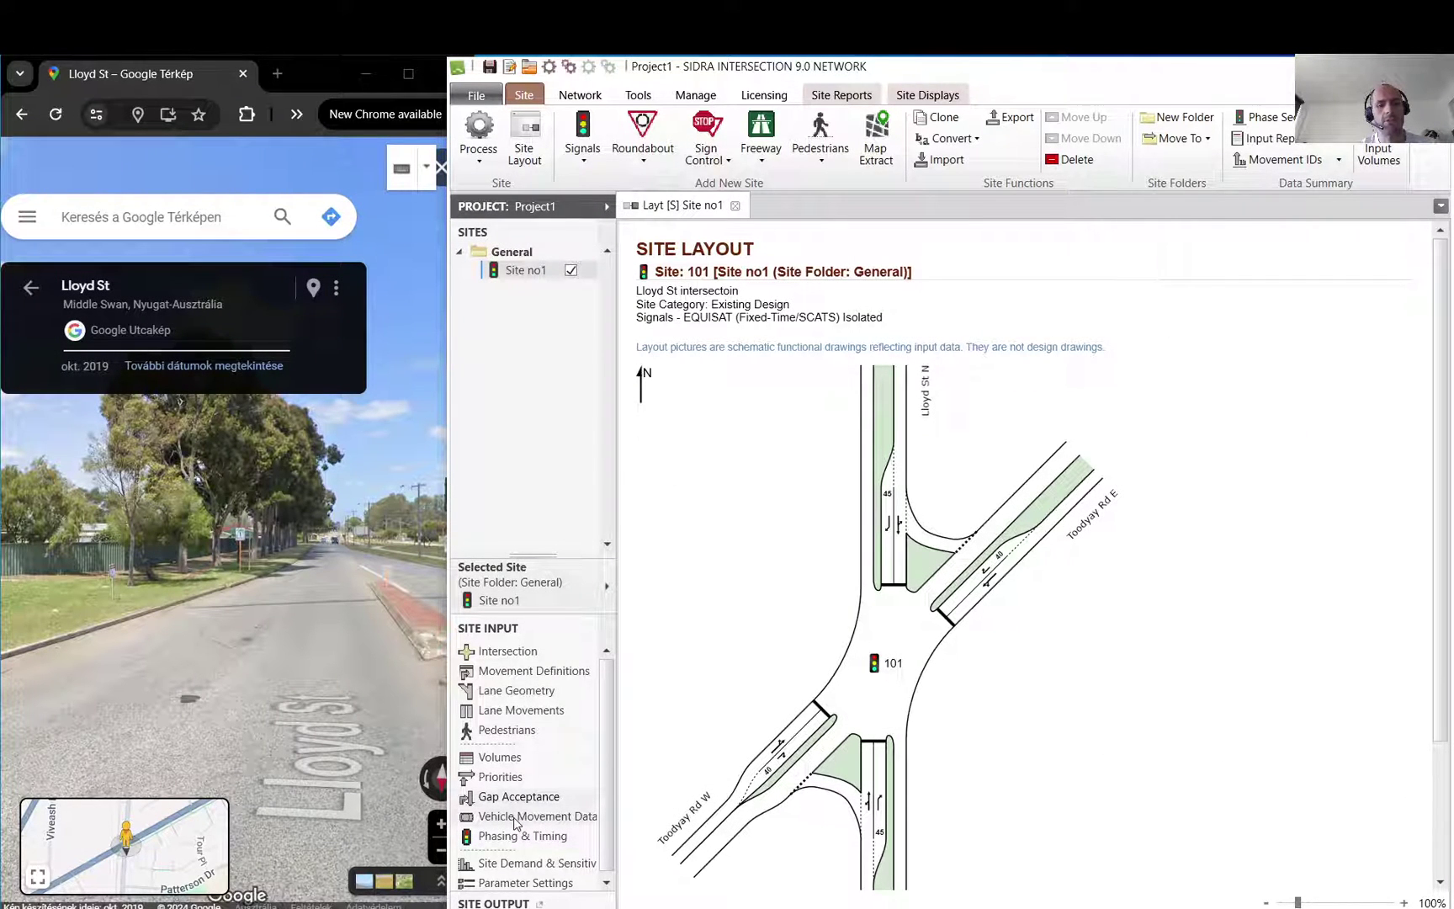
- Open Site no1's Vehicle Movement Data with 60 km/h cruise speeds, then bring up the Lloyd St Street View
left_click(526, 815)
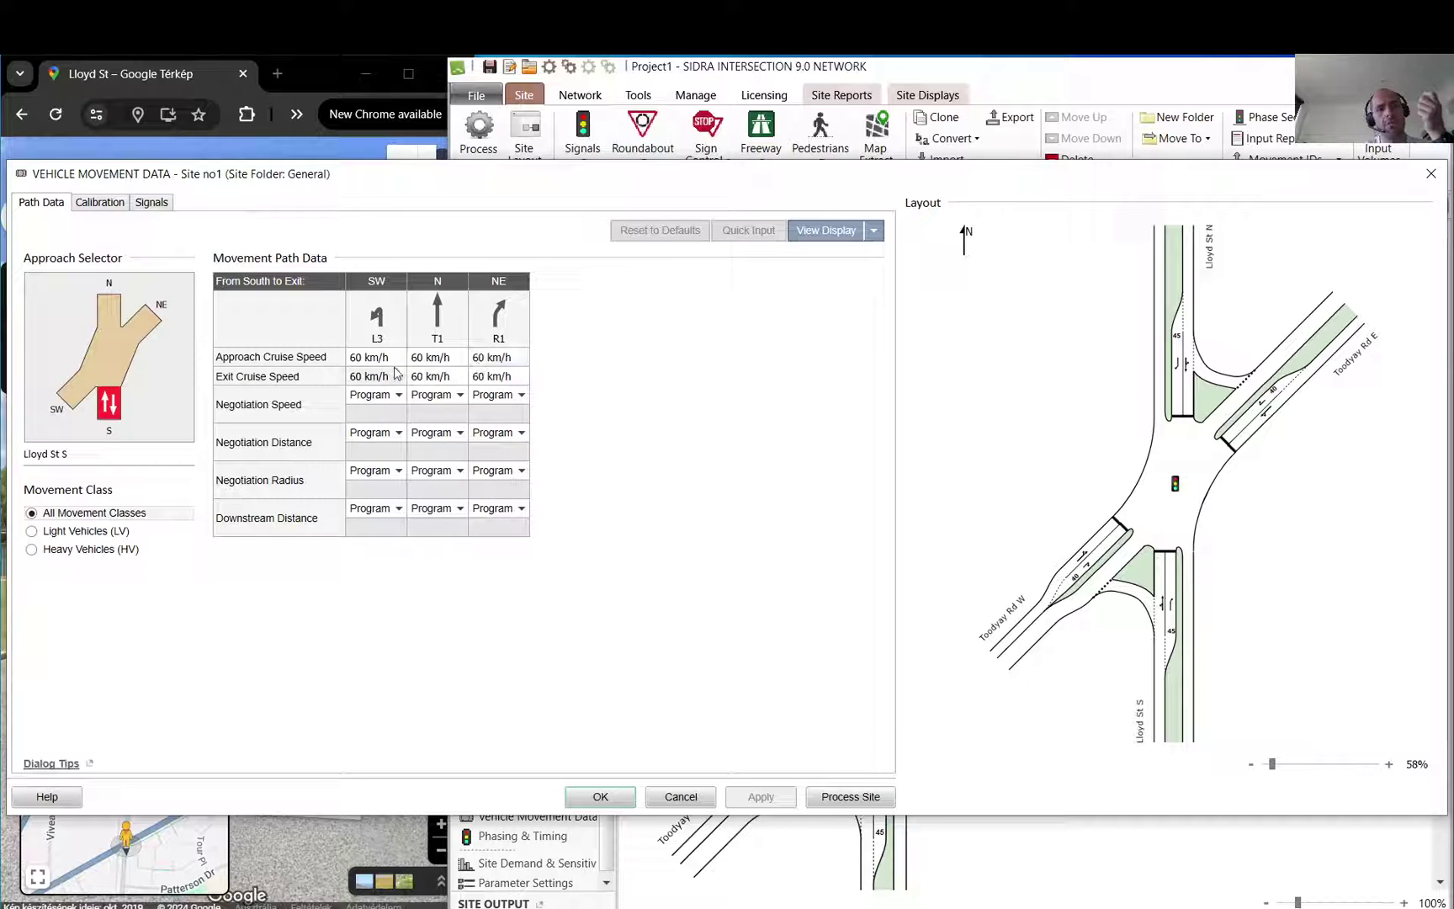
left_click(332, 842)
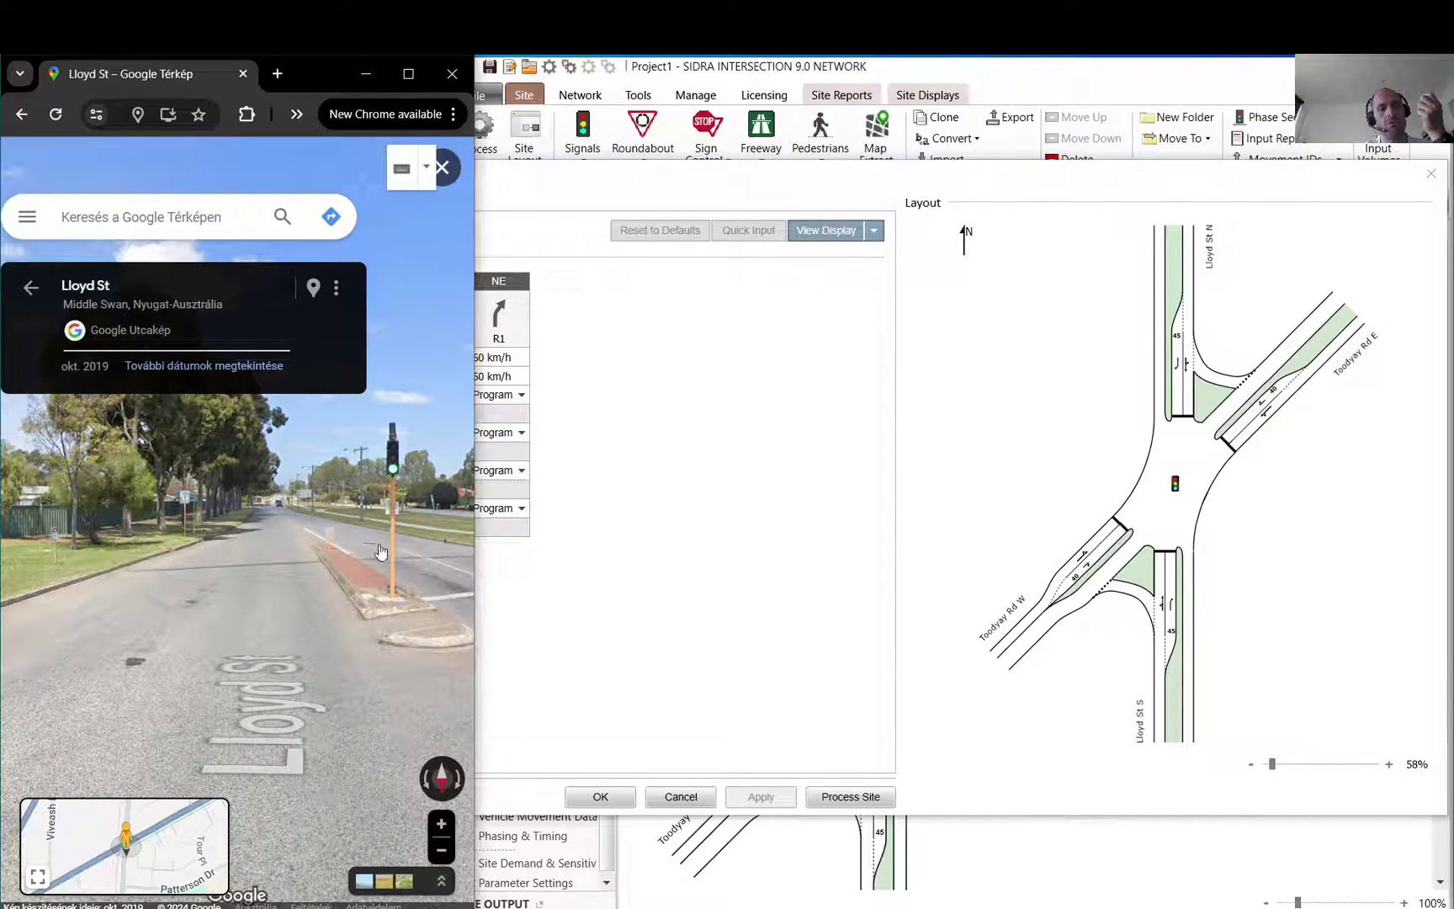
- Walk Street View along Lloyd St past the traffic light and median, then return to Vehicle Movement Data
left_click_drag(380, 551, 196, 539)
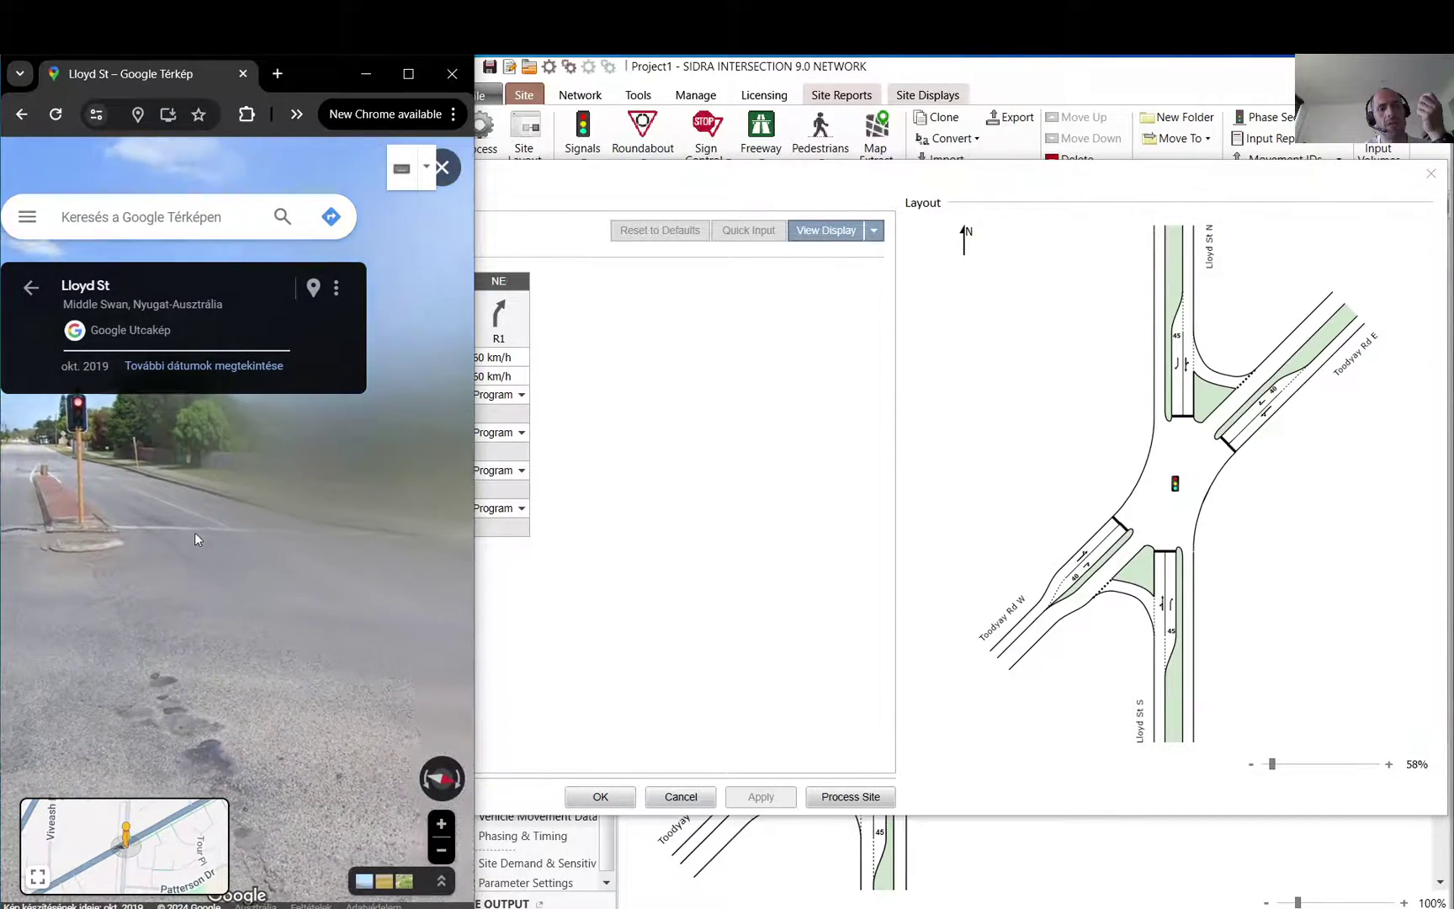
left_click(396, 555)
left_click_drag(390, 548, 55, 603)
left_click(278, 558)
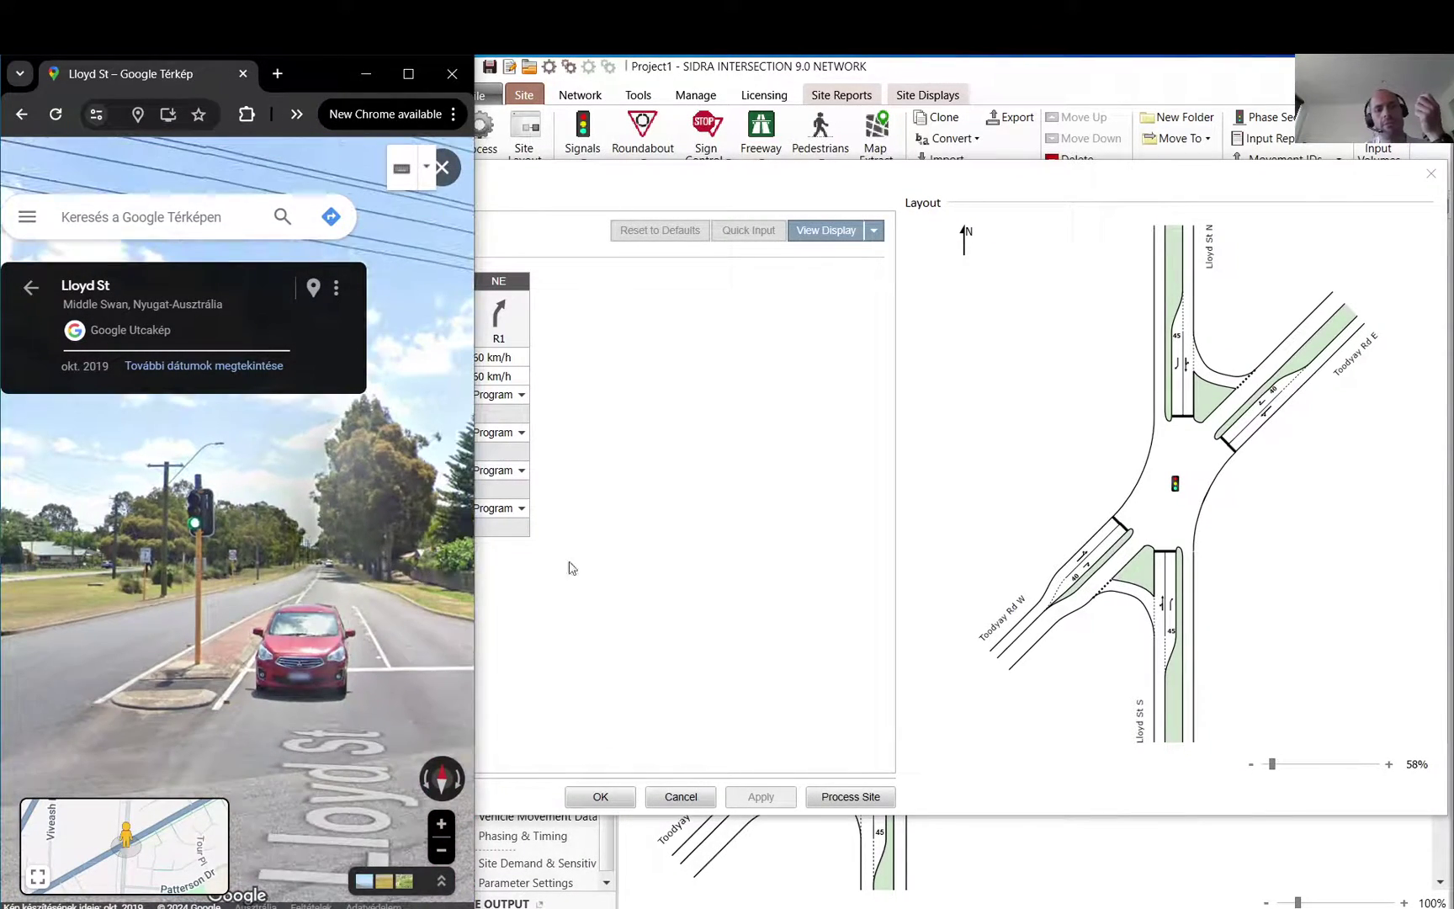
left_click(270, 641)
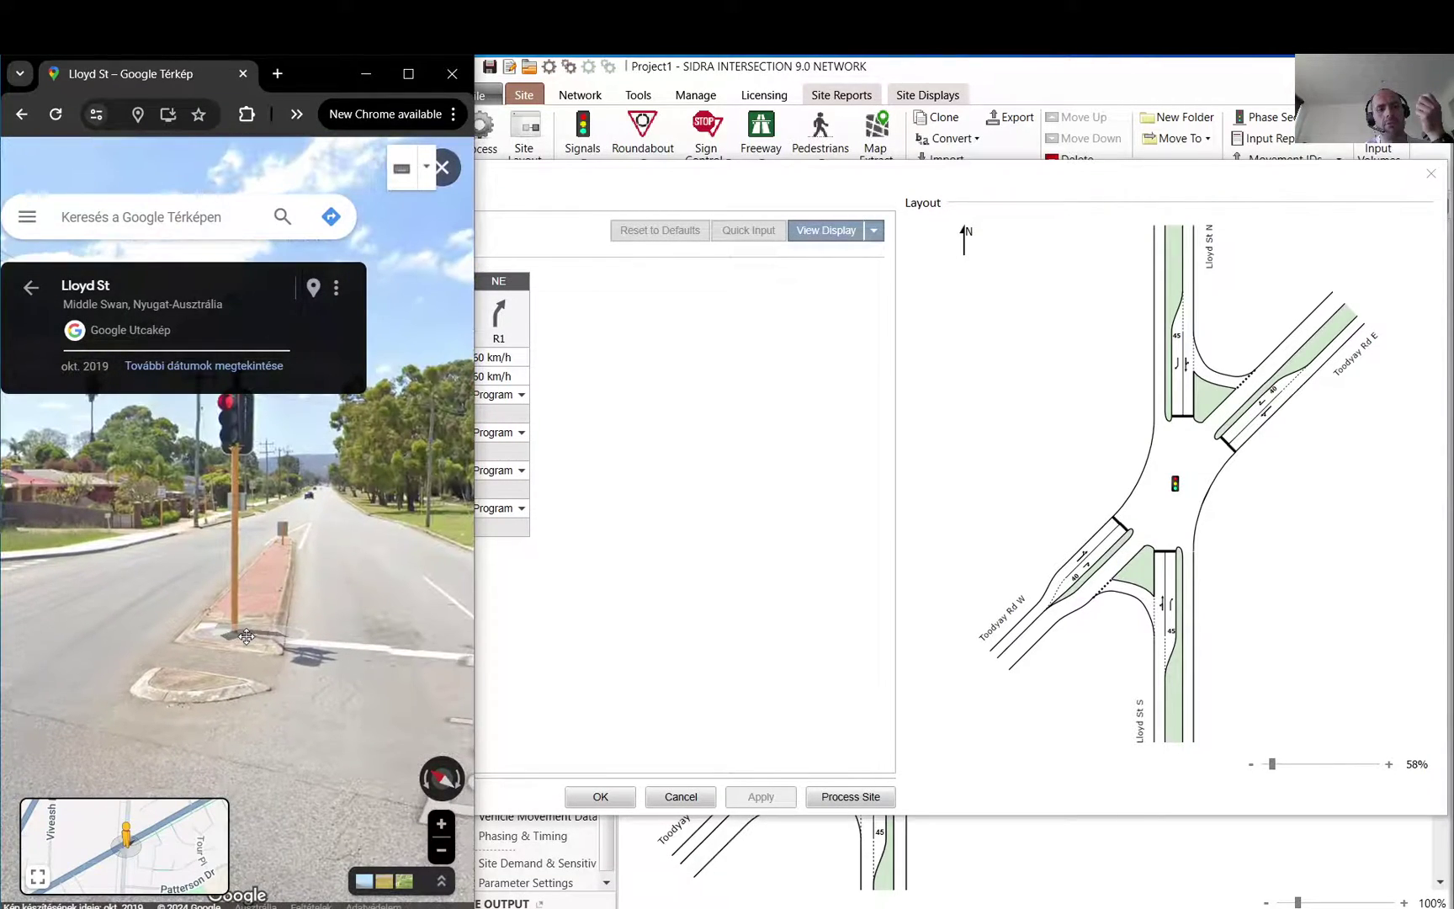
left_click(246, 636)
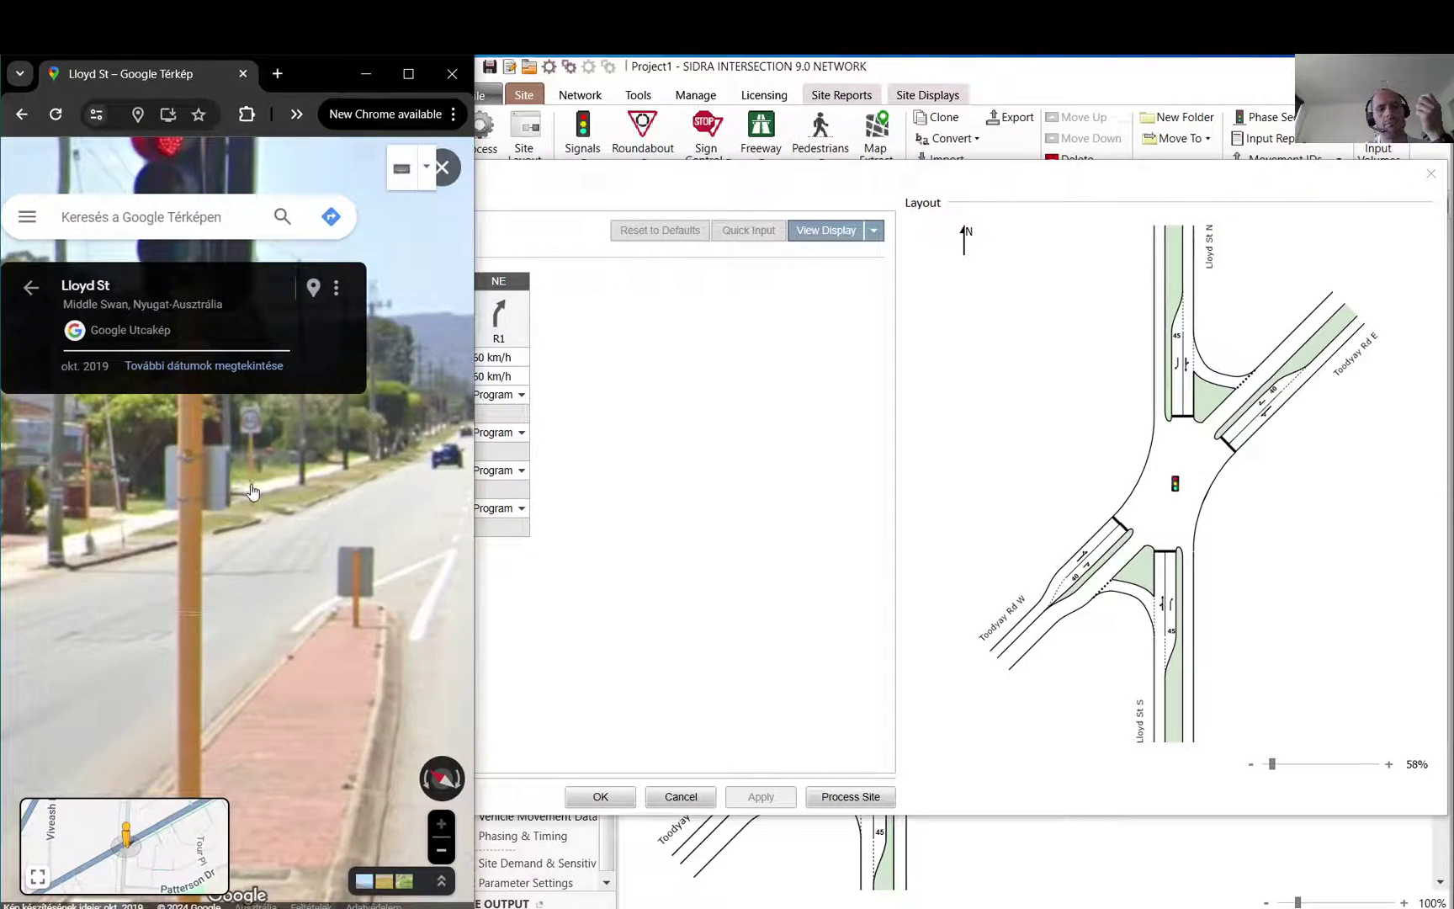
left_click(705, 554)
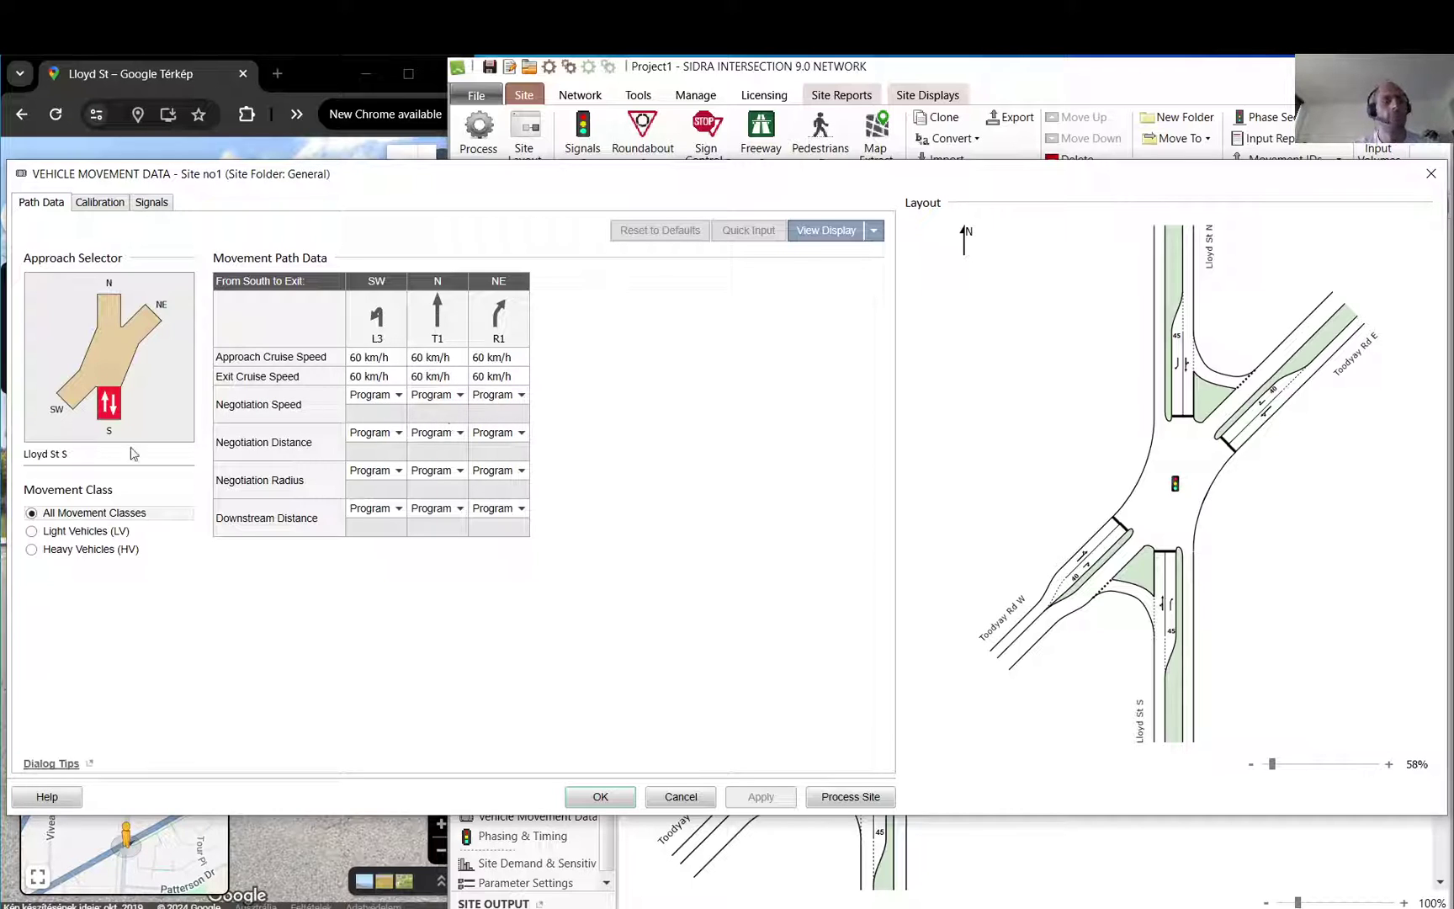
- Toggle light-vehicle versus all movement classes and step through the Toodyay Rd W, Lloyd St N and Toodyay Rd E approaches
left_click(103, 532)
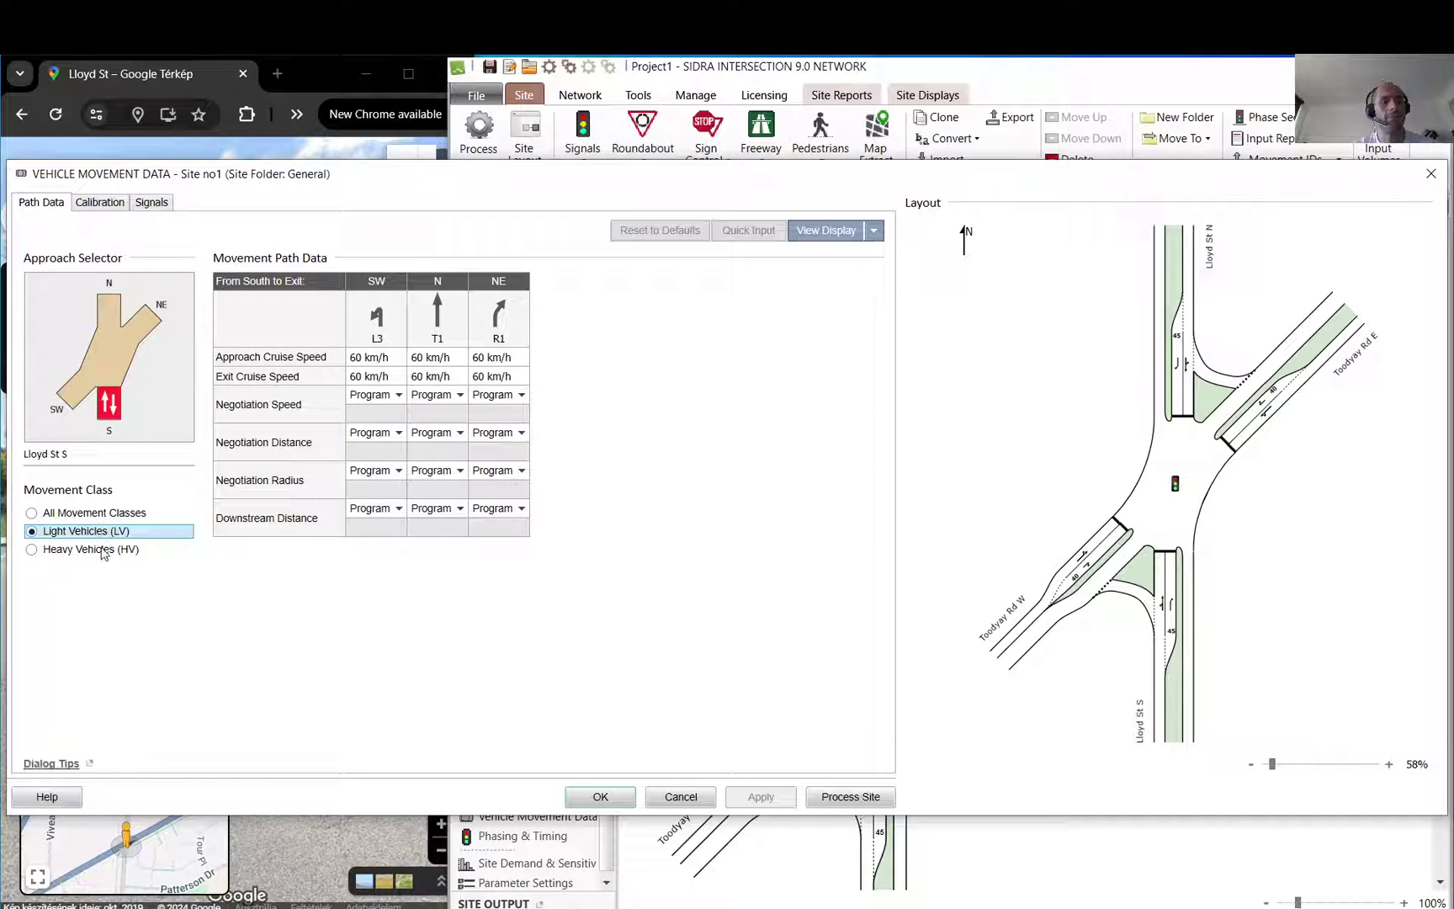
left_click(99, 514)
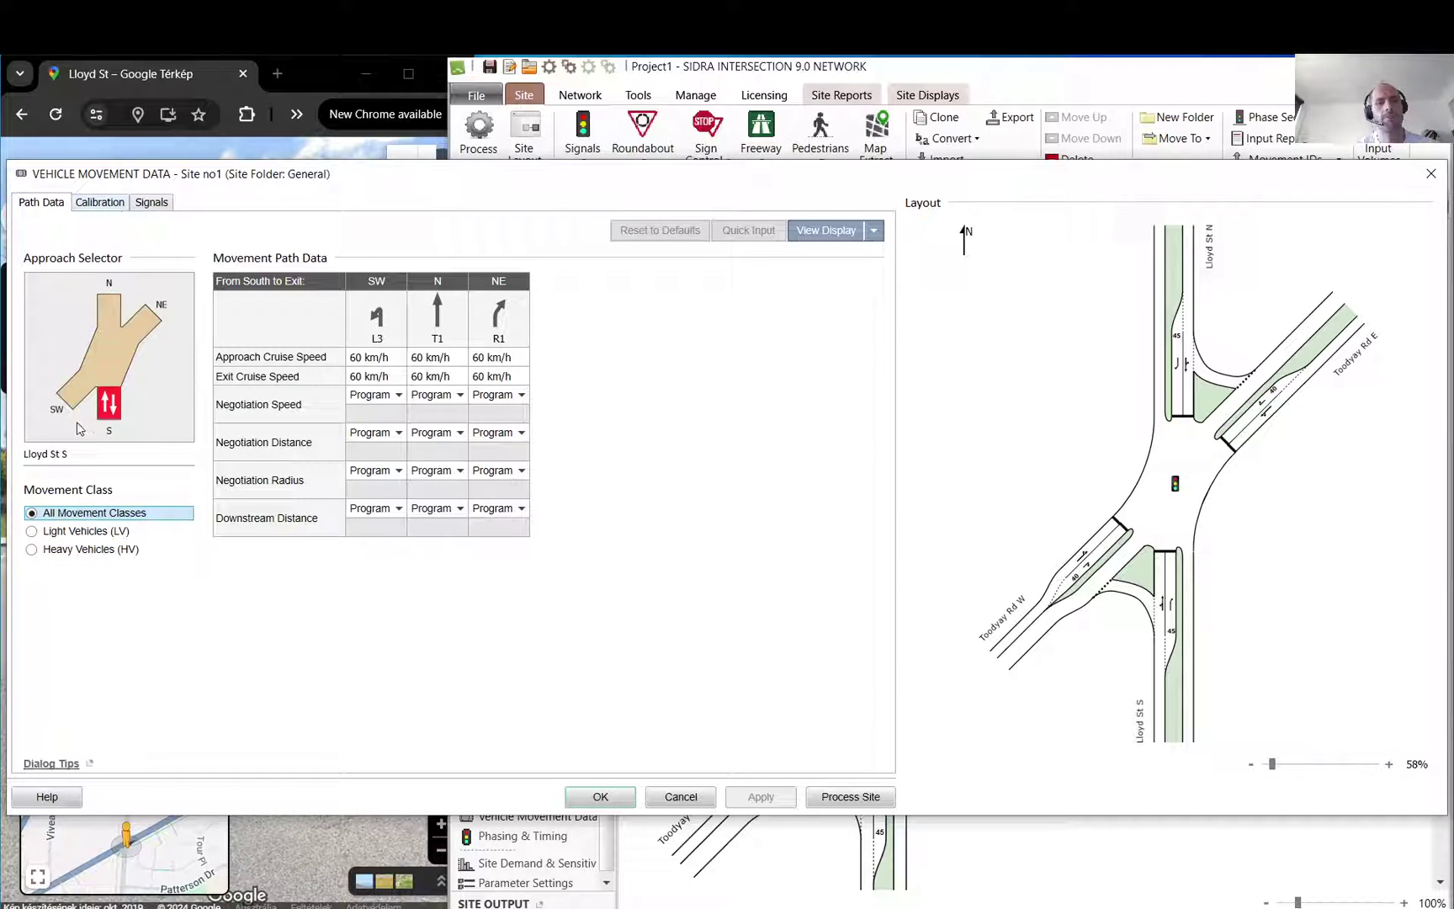
left_click(82, 396)
left_click(110, 322)
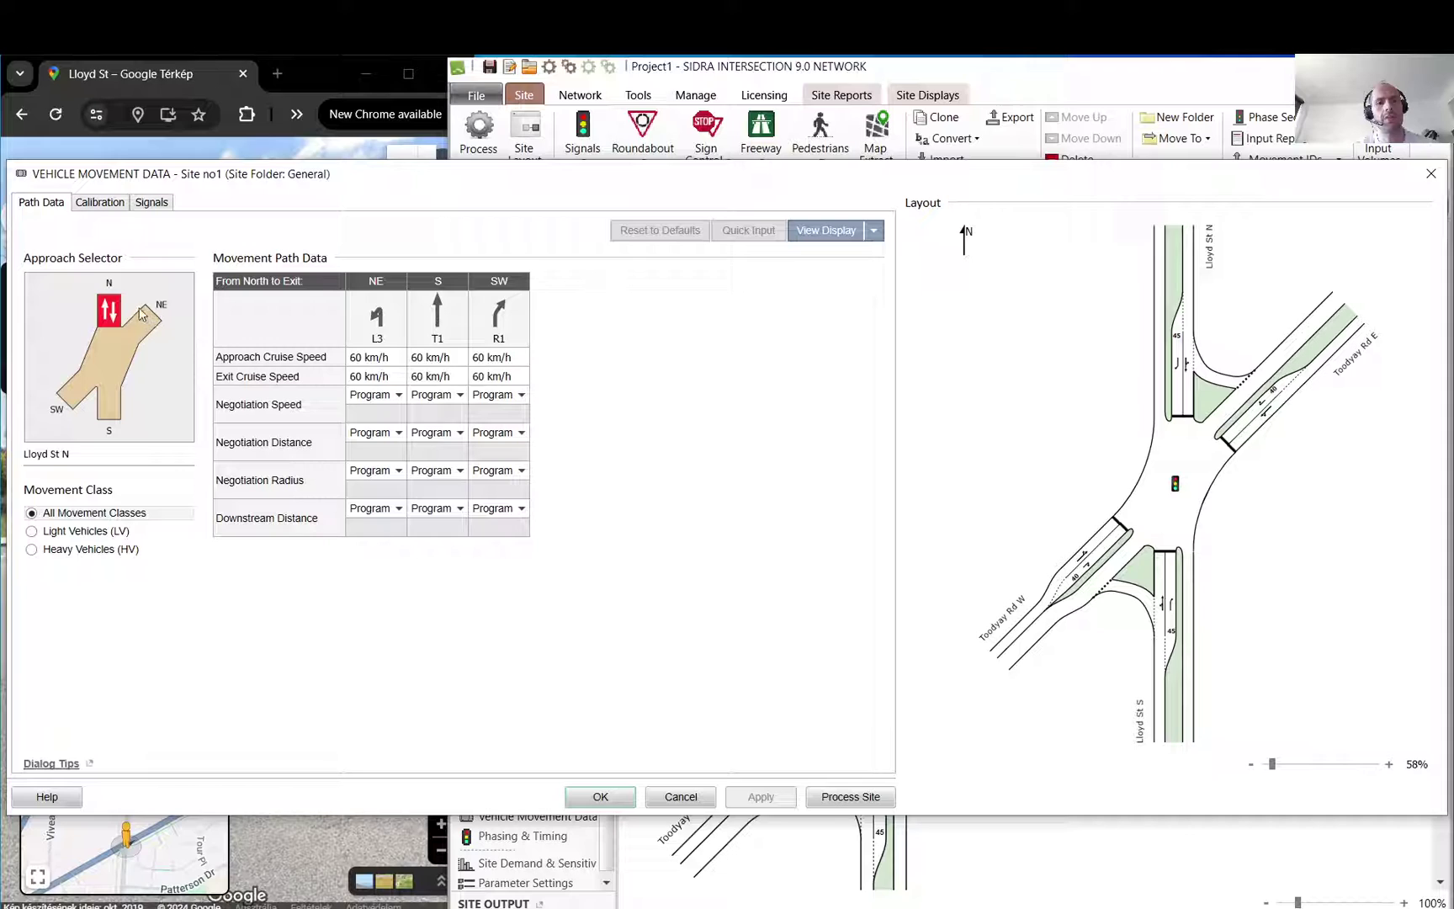
left_click(142, 316)
- Show Toodyay Rd E calibration data with 7.0 m light-vehicle queue space, then revert to All Movement Classes
left_click(93, 205)
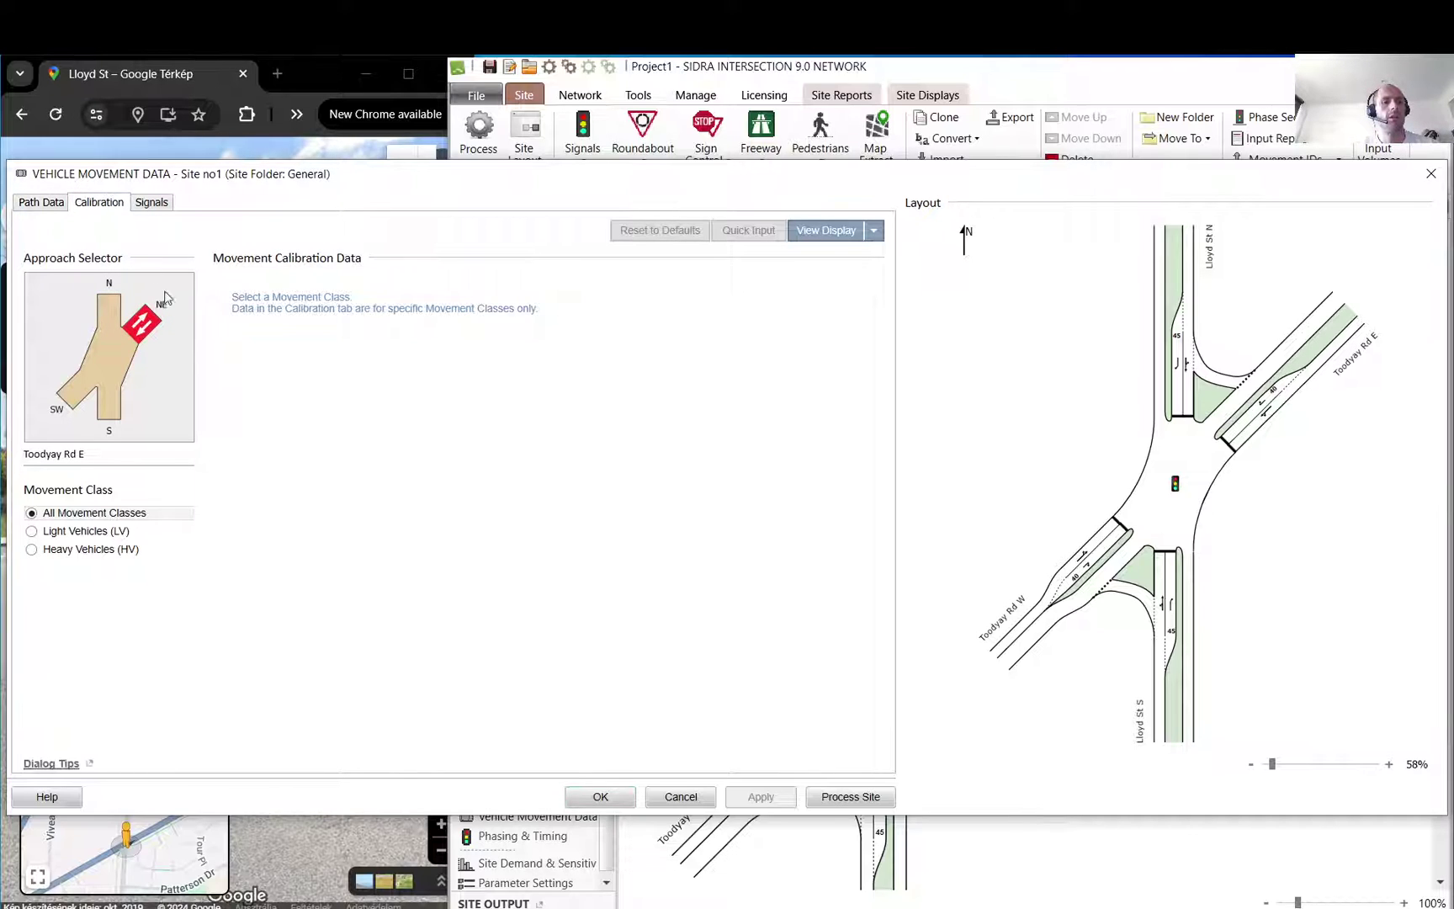
left_click(85, 533)
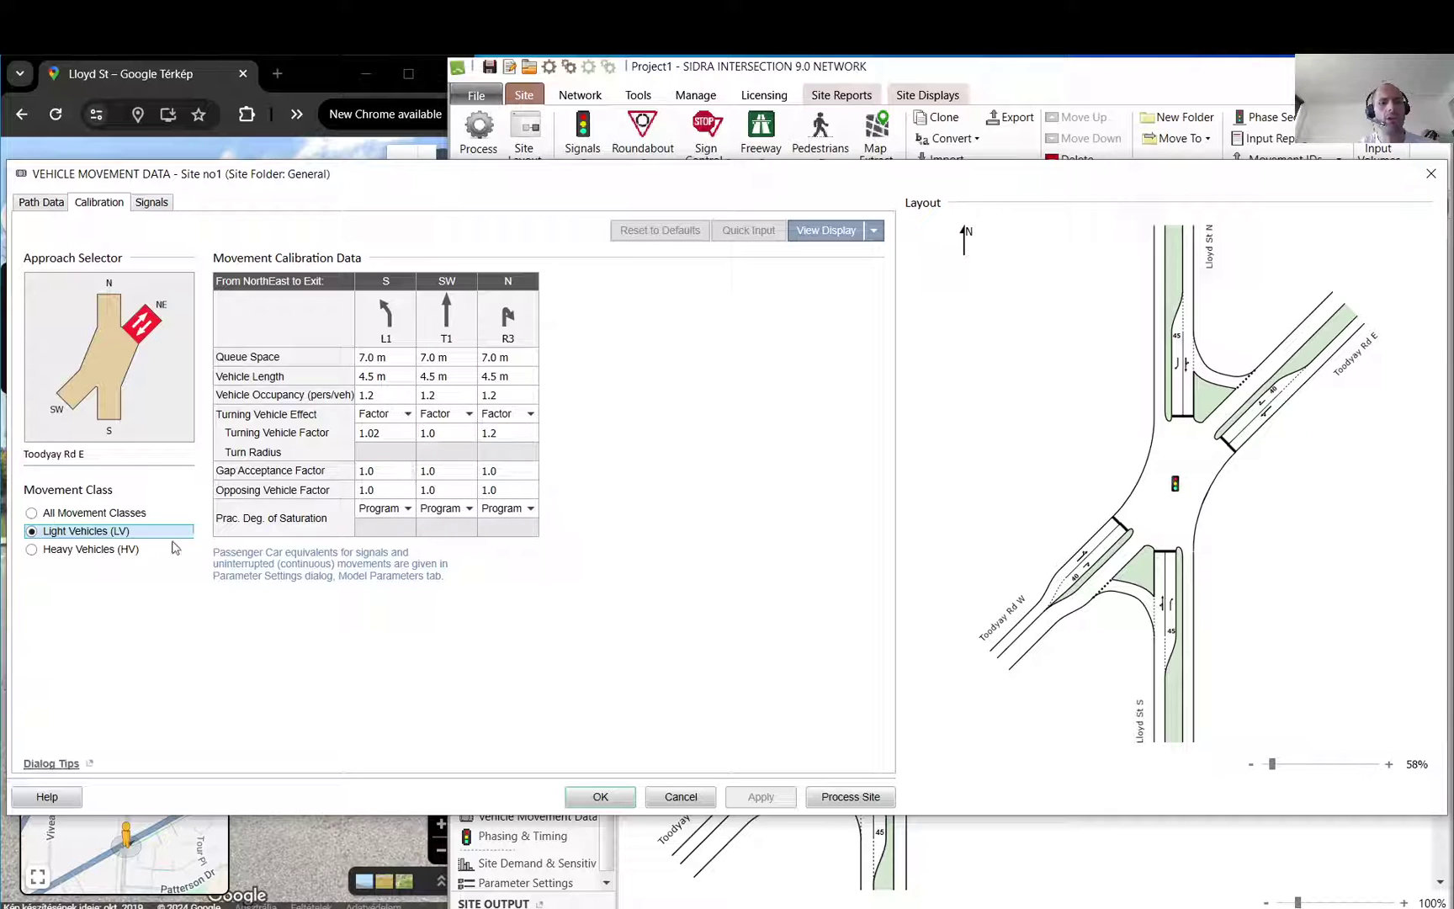
left_click(120, 519)
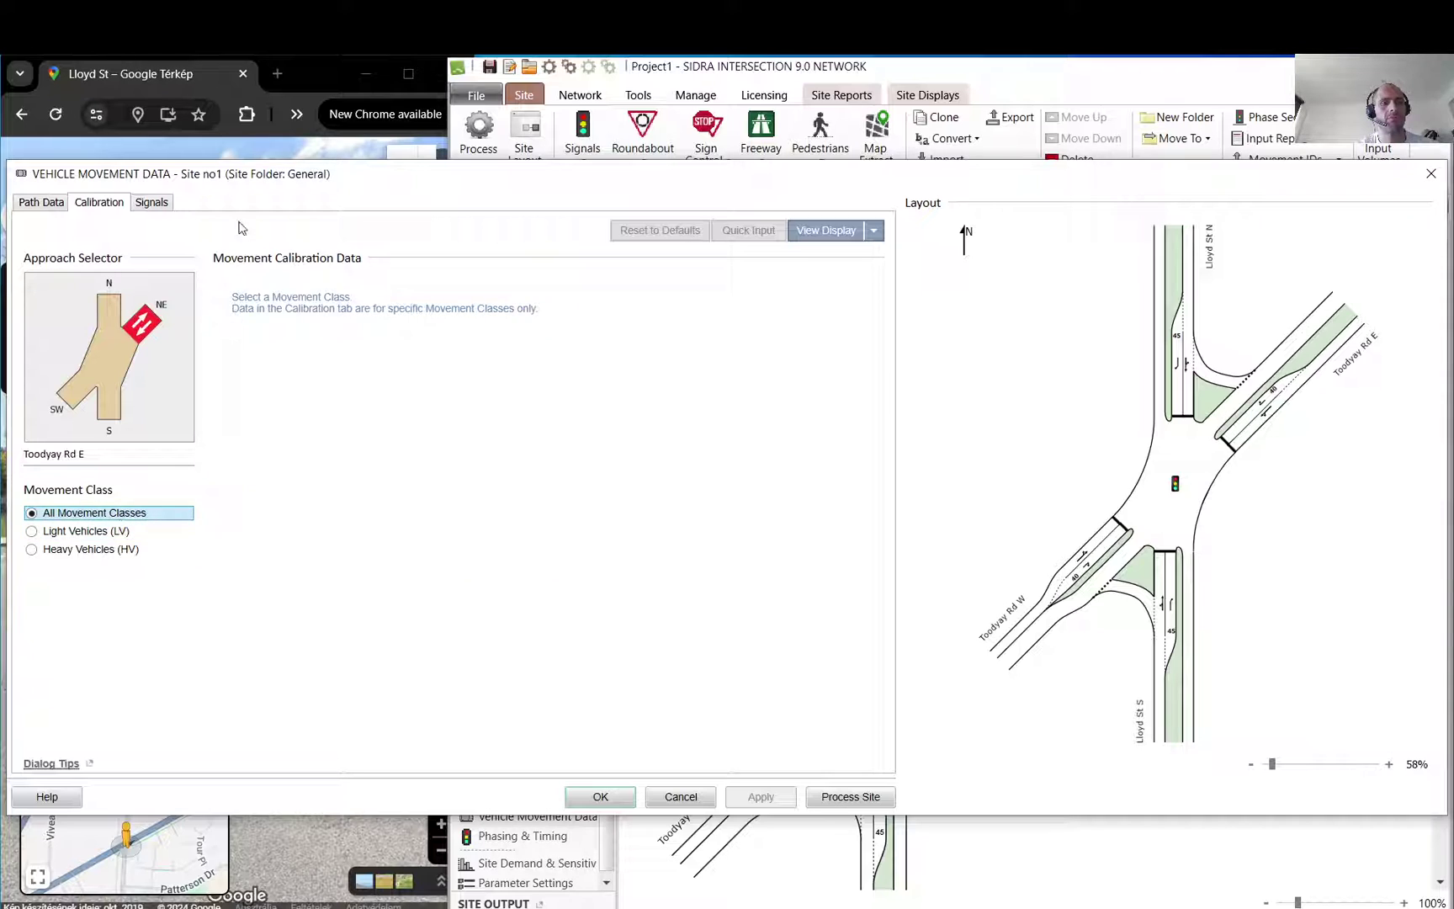
- Check each movement's signal data, then view Phasing & Timing's four-phase Leading Right Turn sequence
left_click(167, 204)
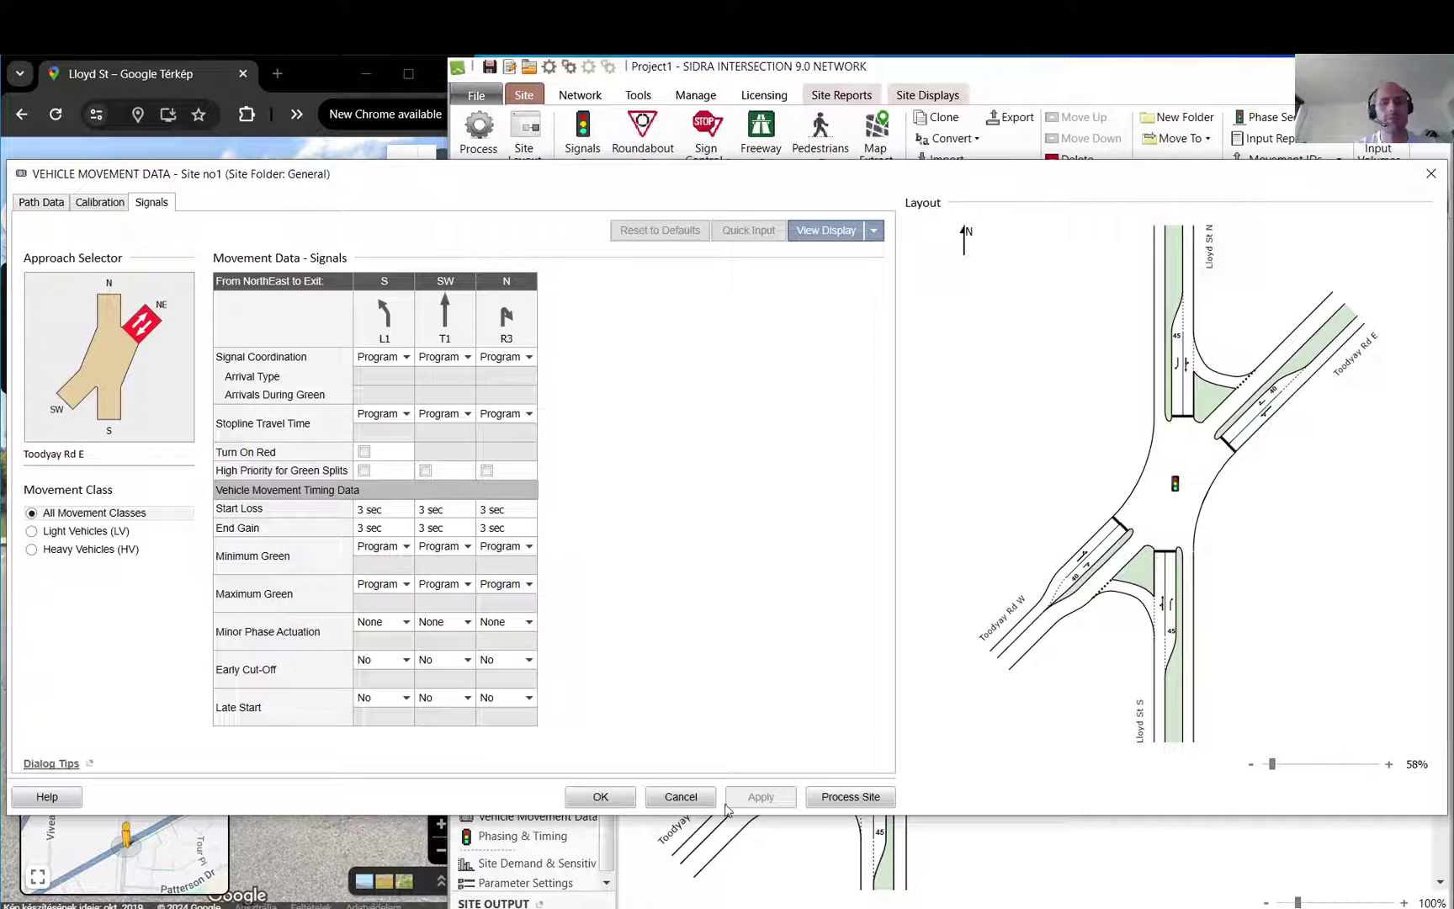
left_click(596, 798)
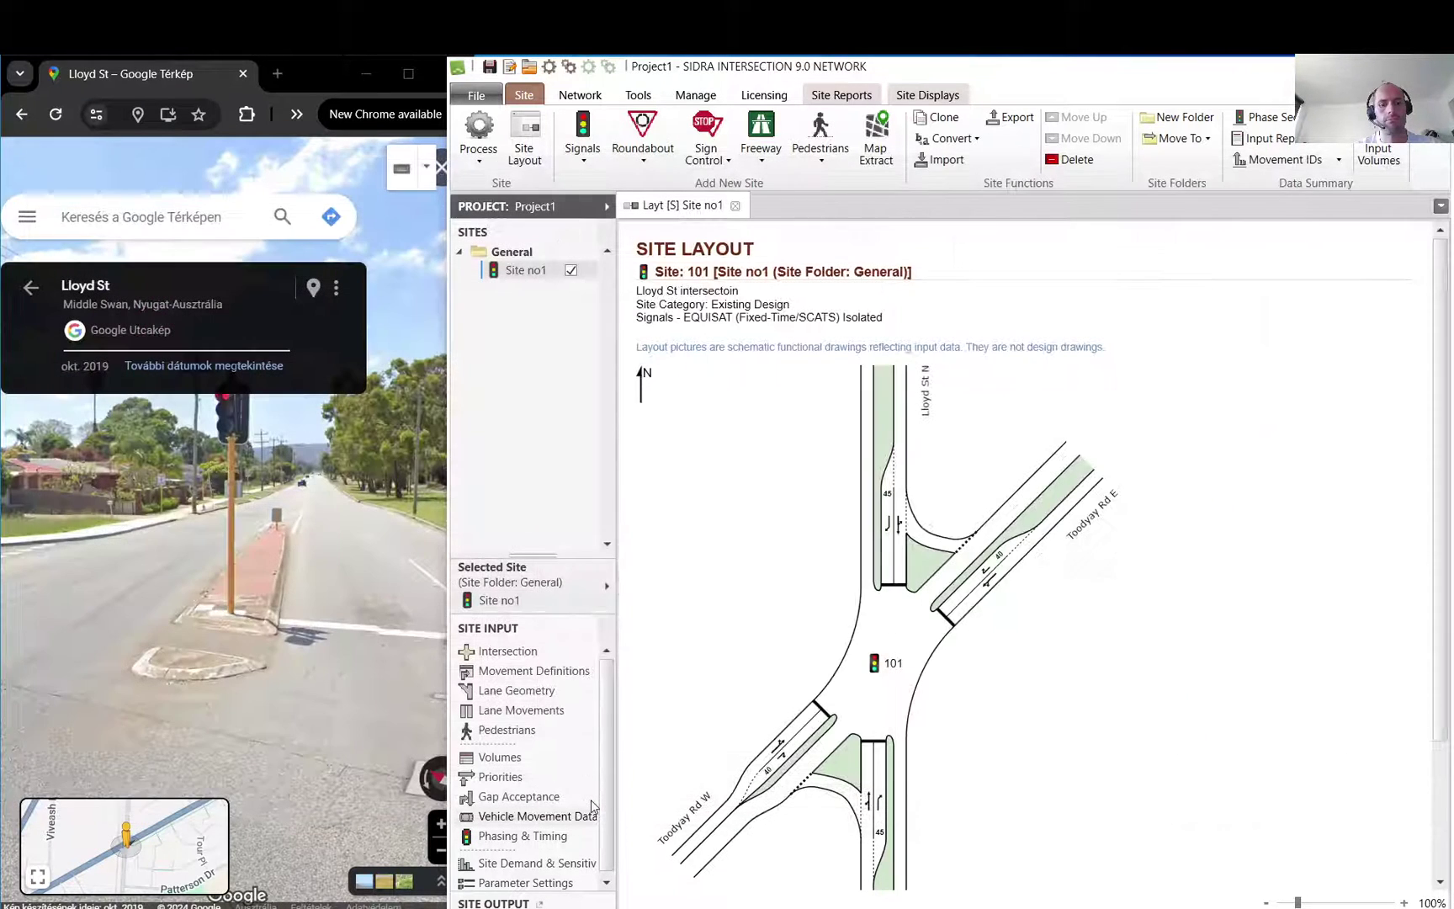
left_click(519, 844)
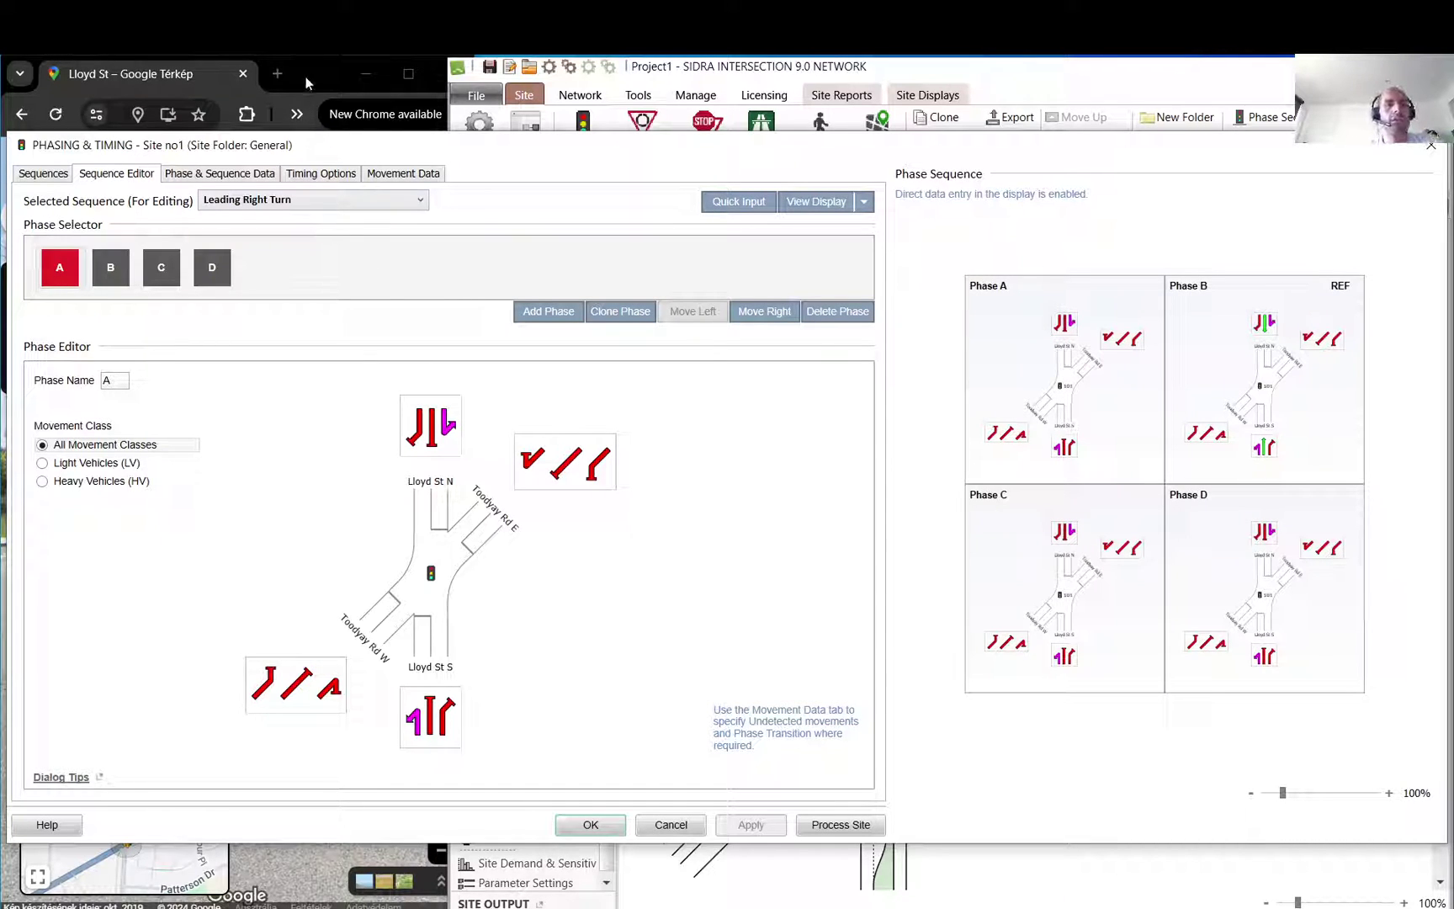
left_click(304, 71)
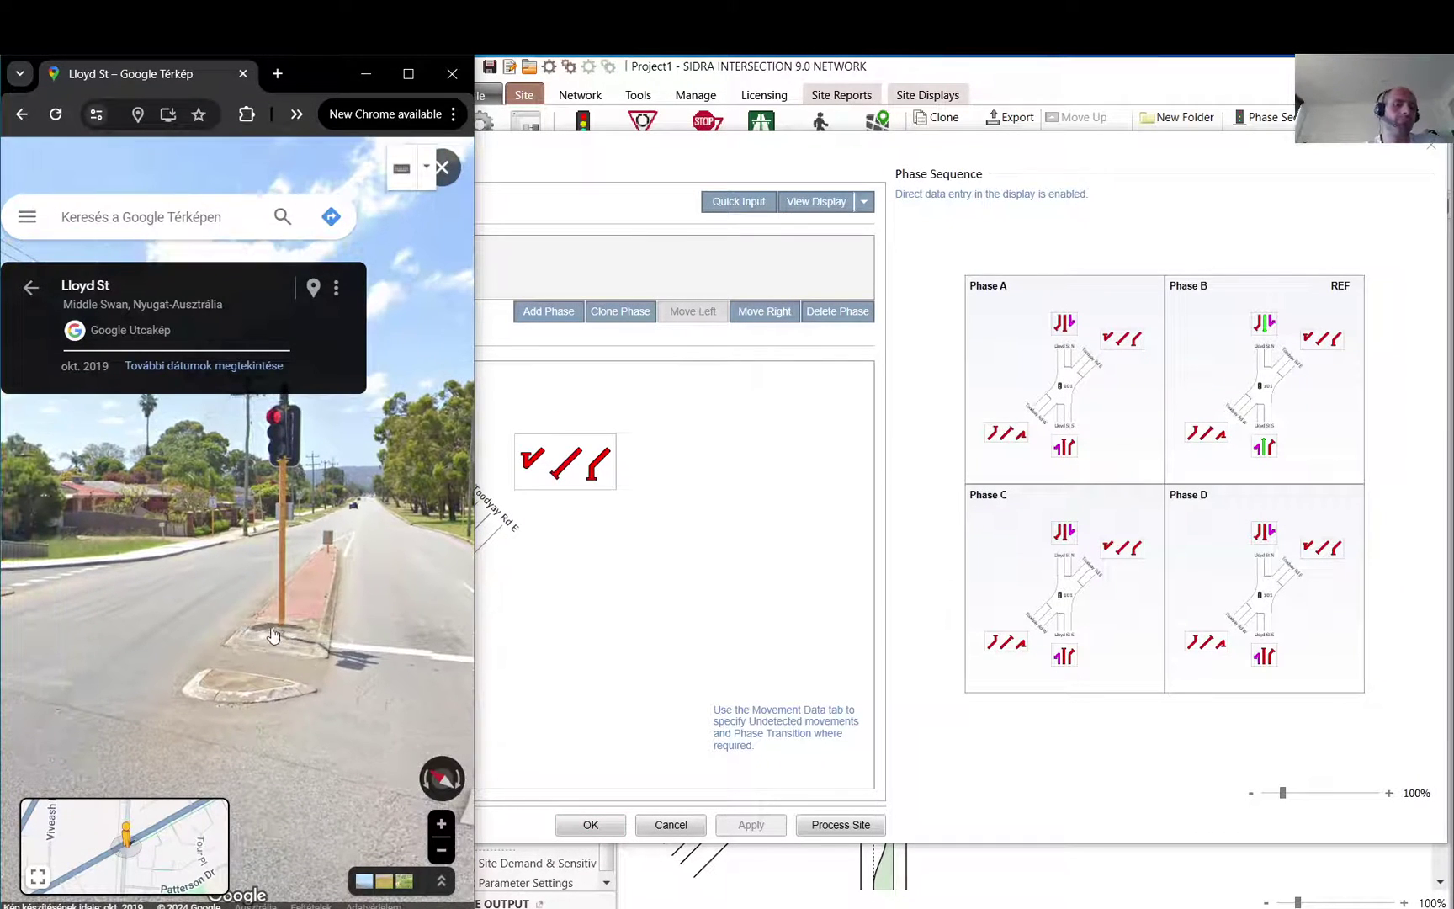
- Move along Lloyd St in Street View toward the intersection, viewing the median and signal
left_click(267, 637)
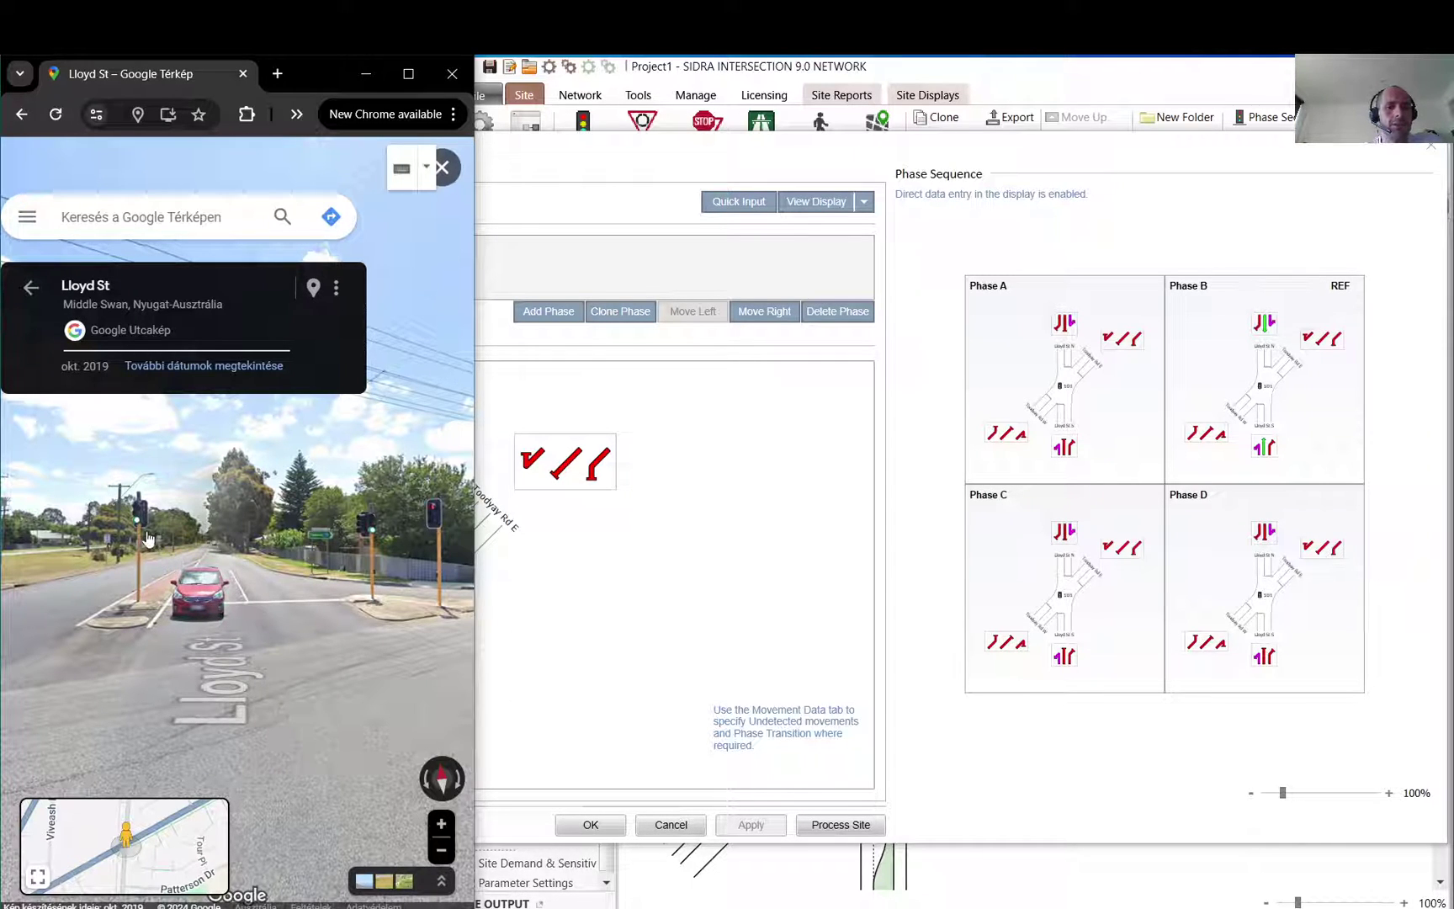
left_click_drag(151, 543, 122, 616)
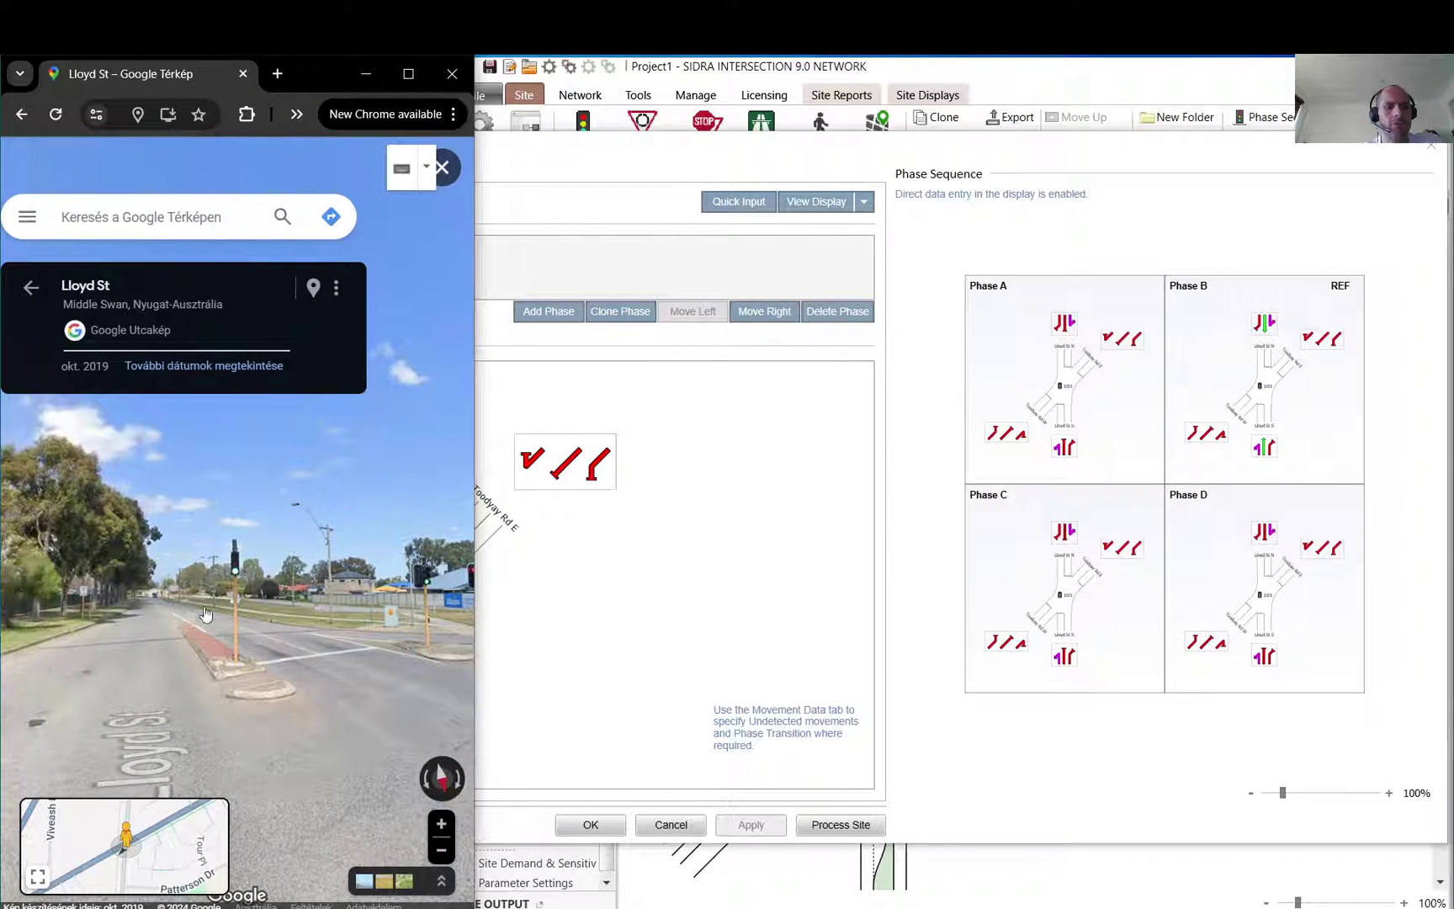
left_click_drag(325, 663, 347, 588)
left_click(376, 584)
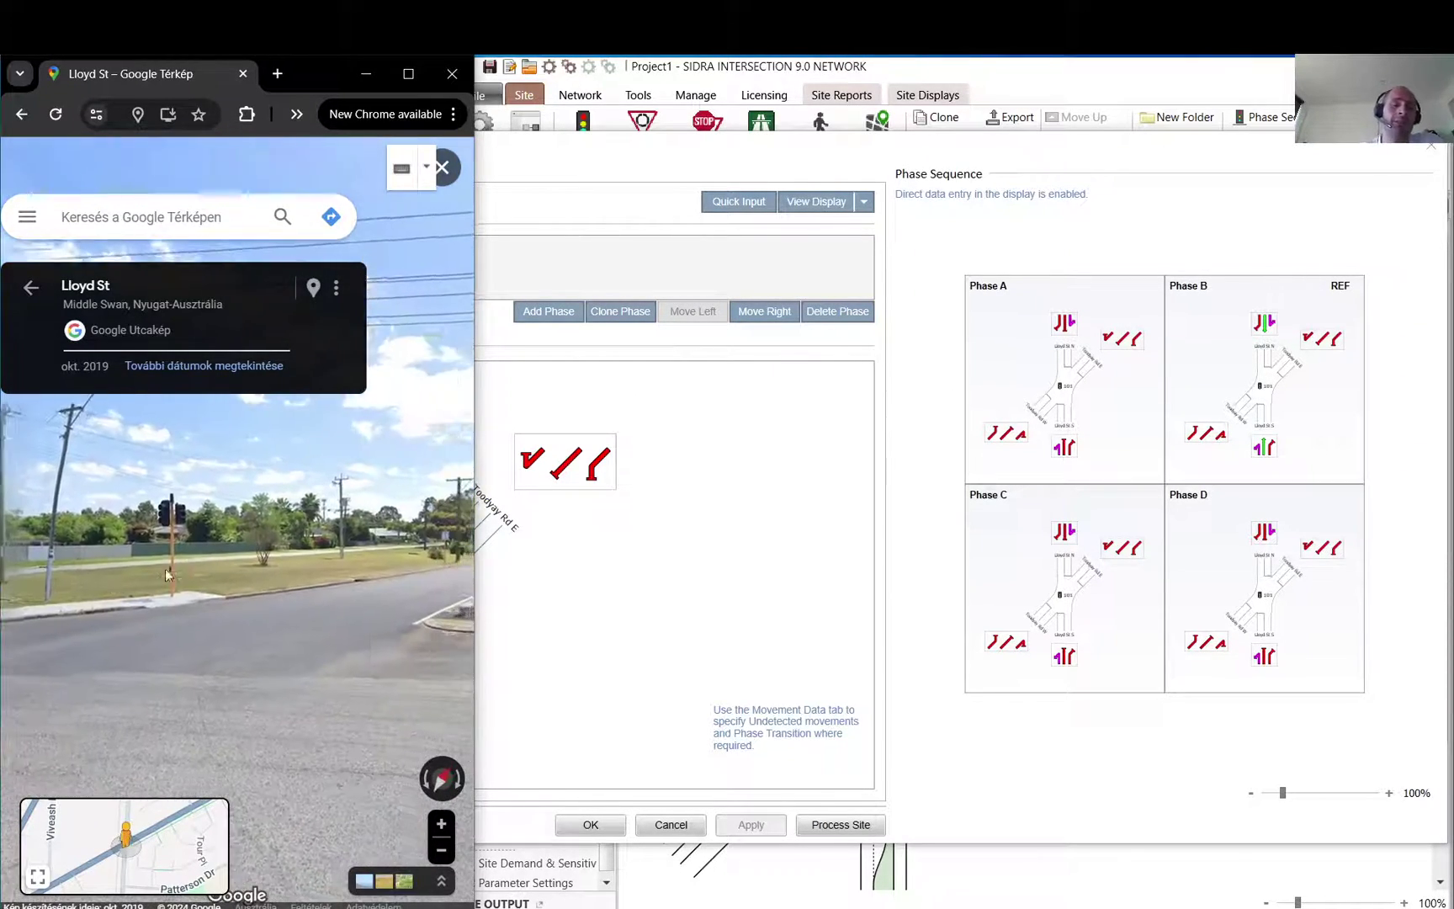
mouse_move(177, 572)
left_mouse_down()
mouse_move(235, 571)
mouse_move(175, 539)
left_mouse_up()
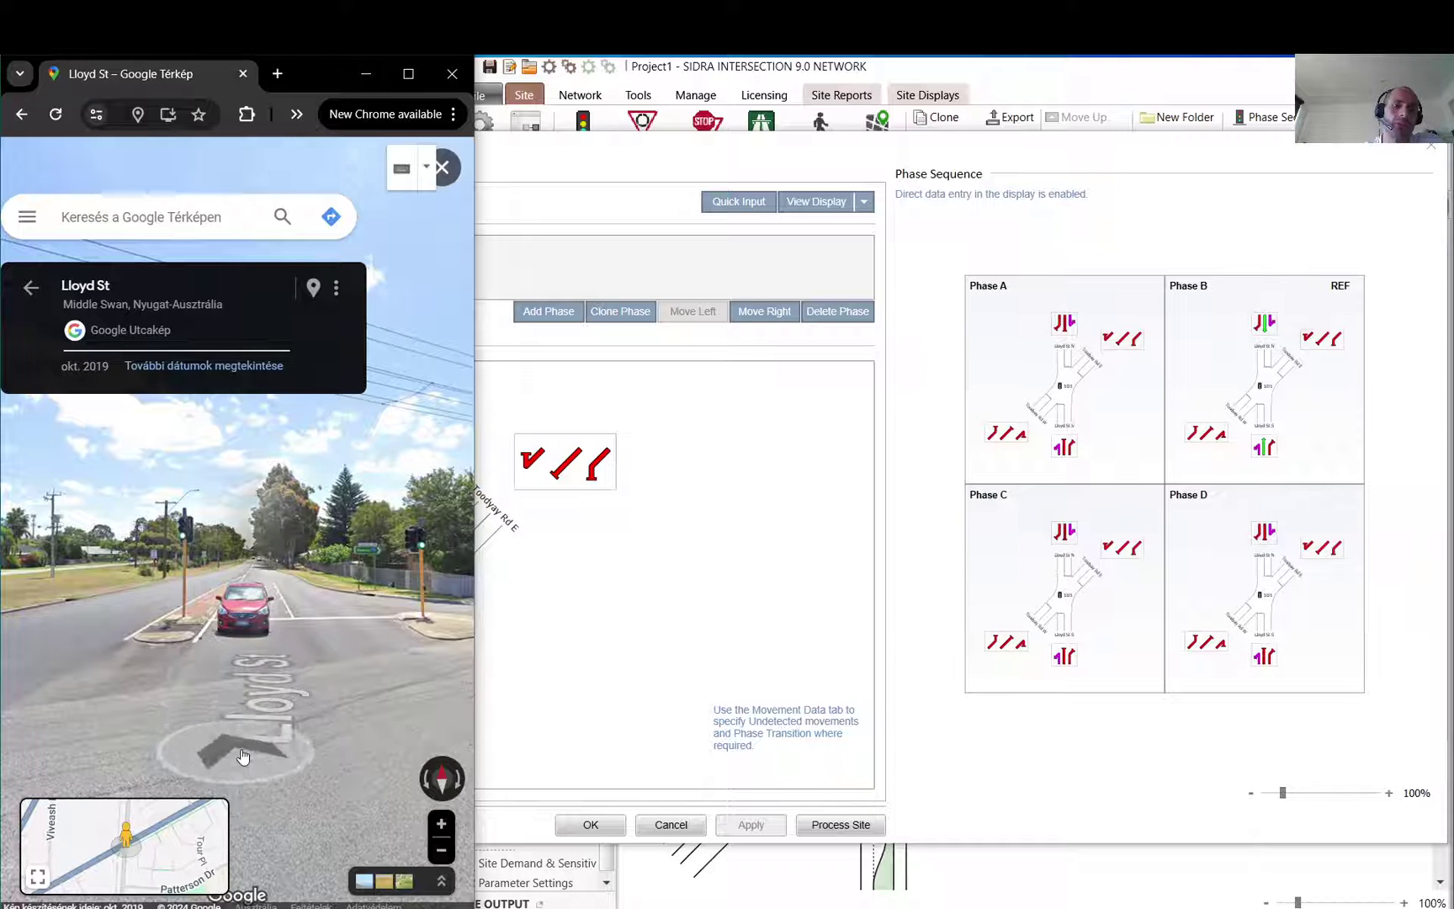
left_click(271, 599)
left_click_drag(97, 535, 368, 536)
left_click(368, 536)
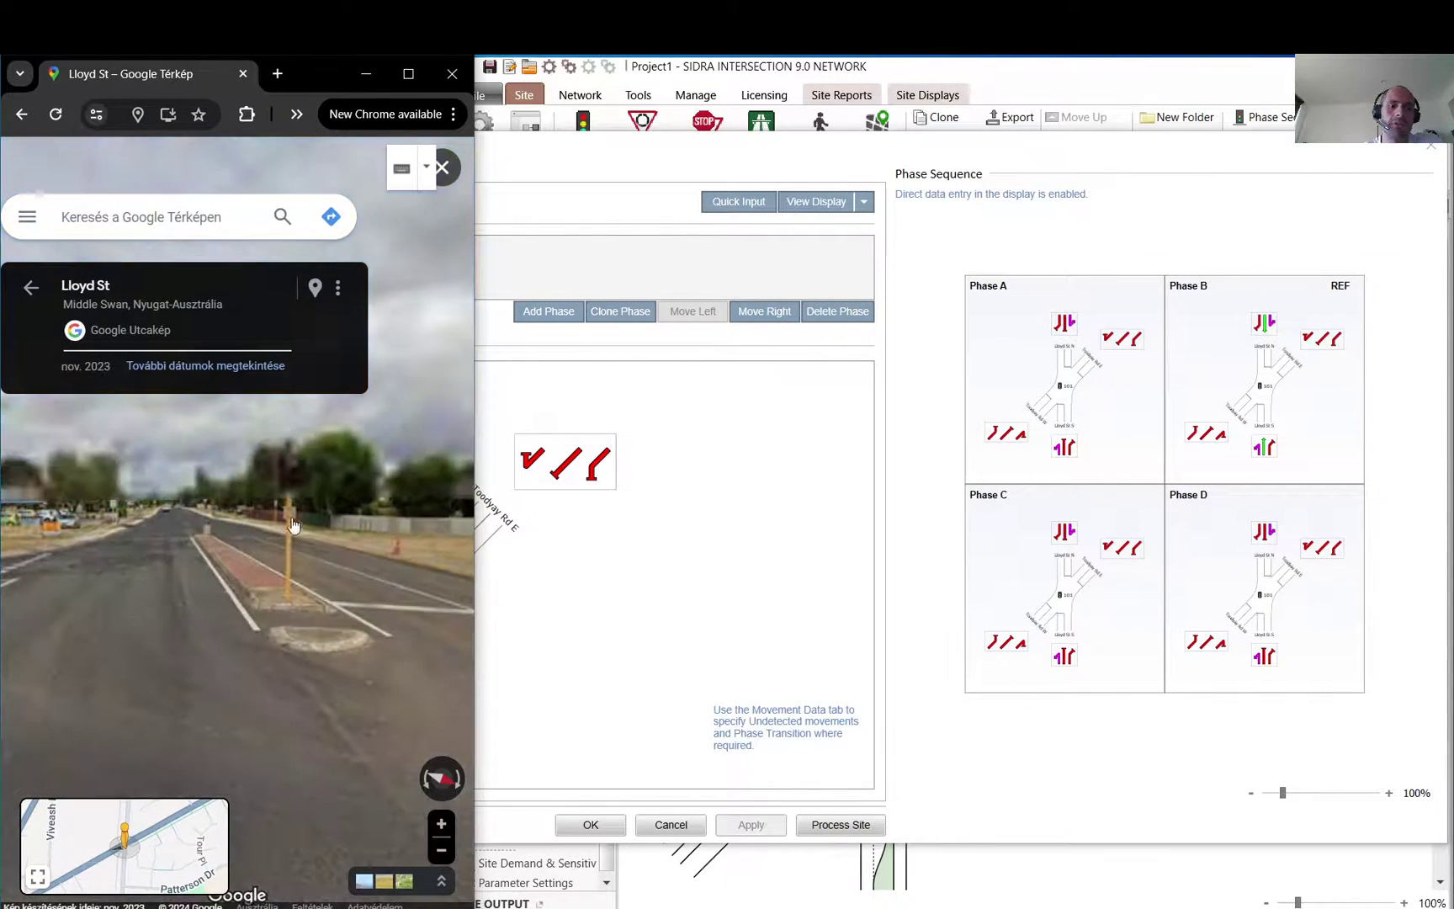
- Follow State Route 50 through the signalised intersection and look down at the road surface
left_click(117, 666)
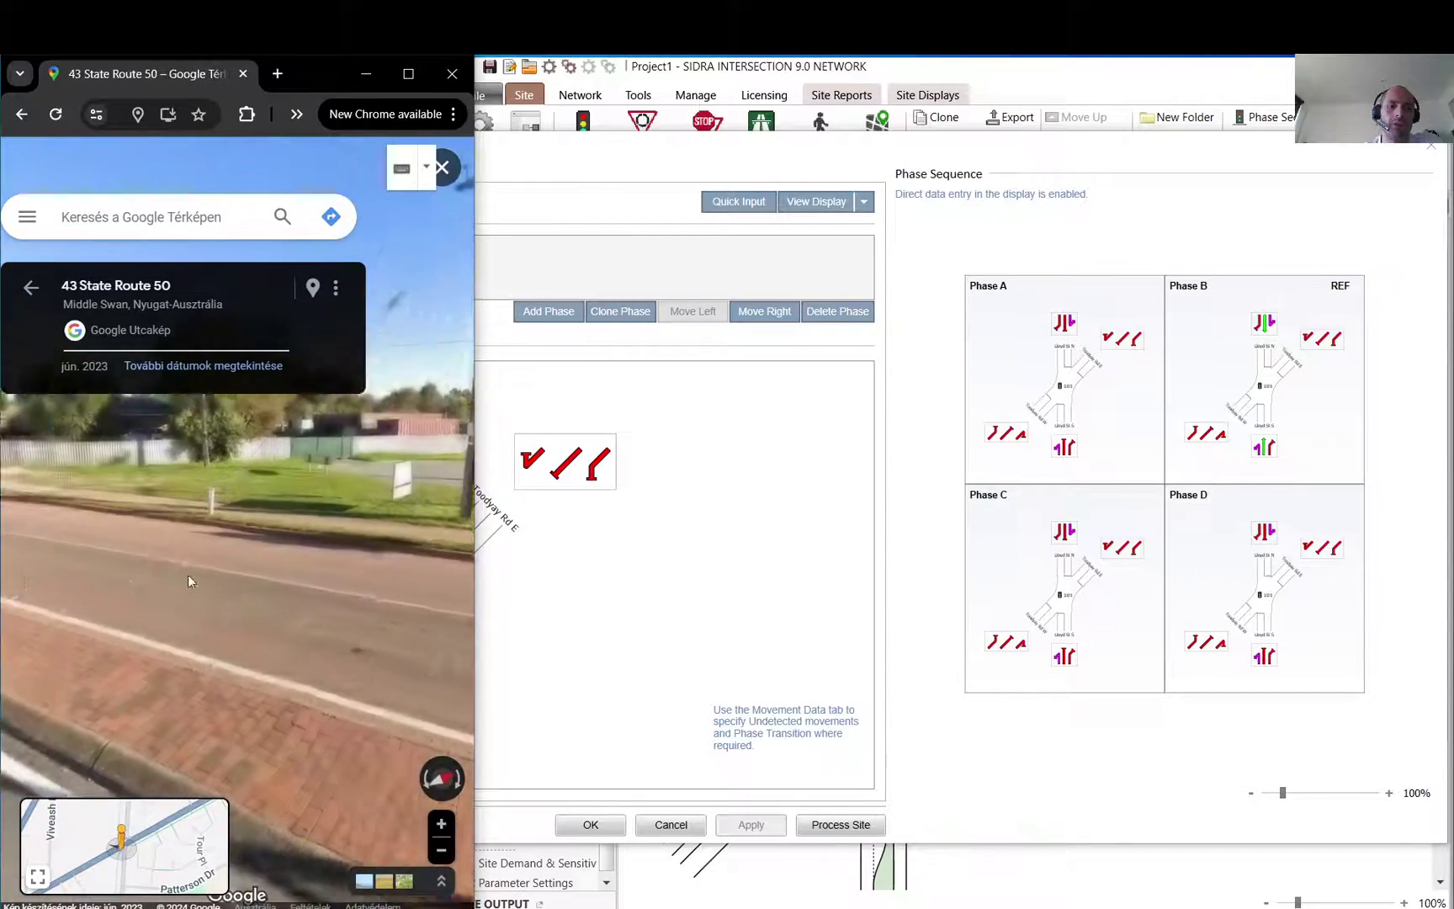
left_click(214, 567)
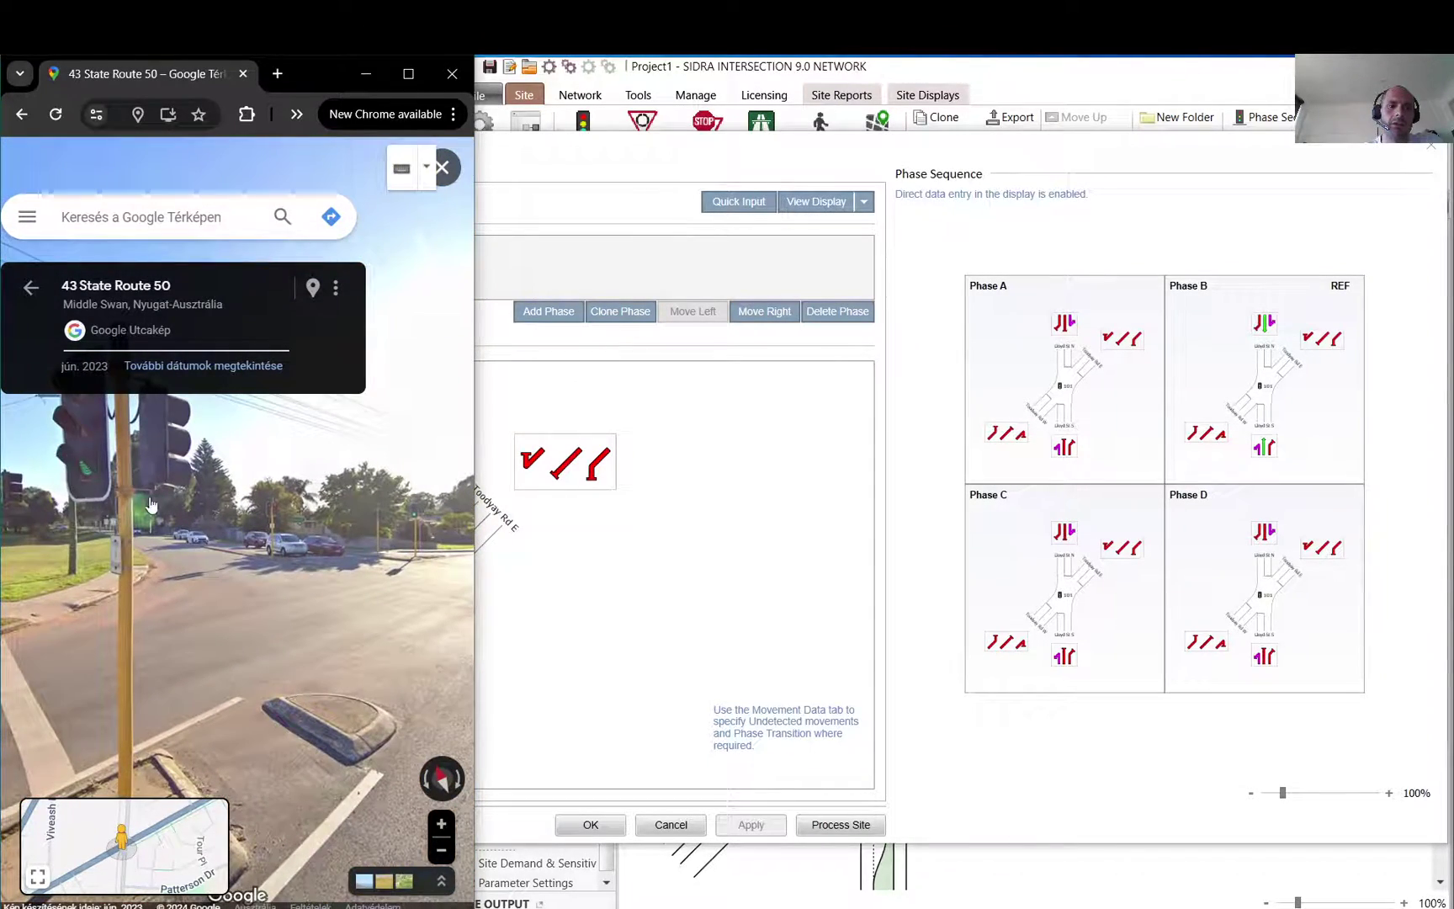
left_click(291, 548)
left_click(189, 568)
left_click(166, 502)
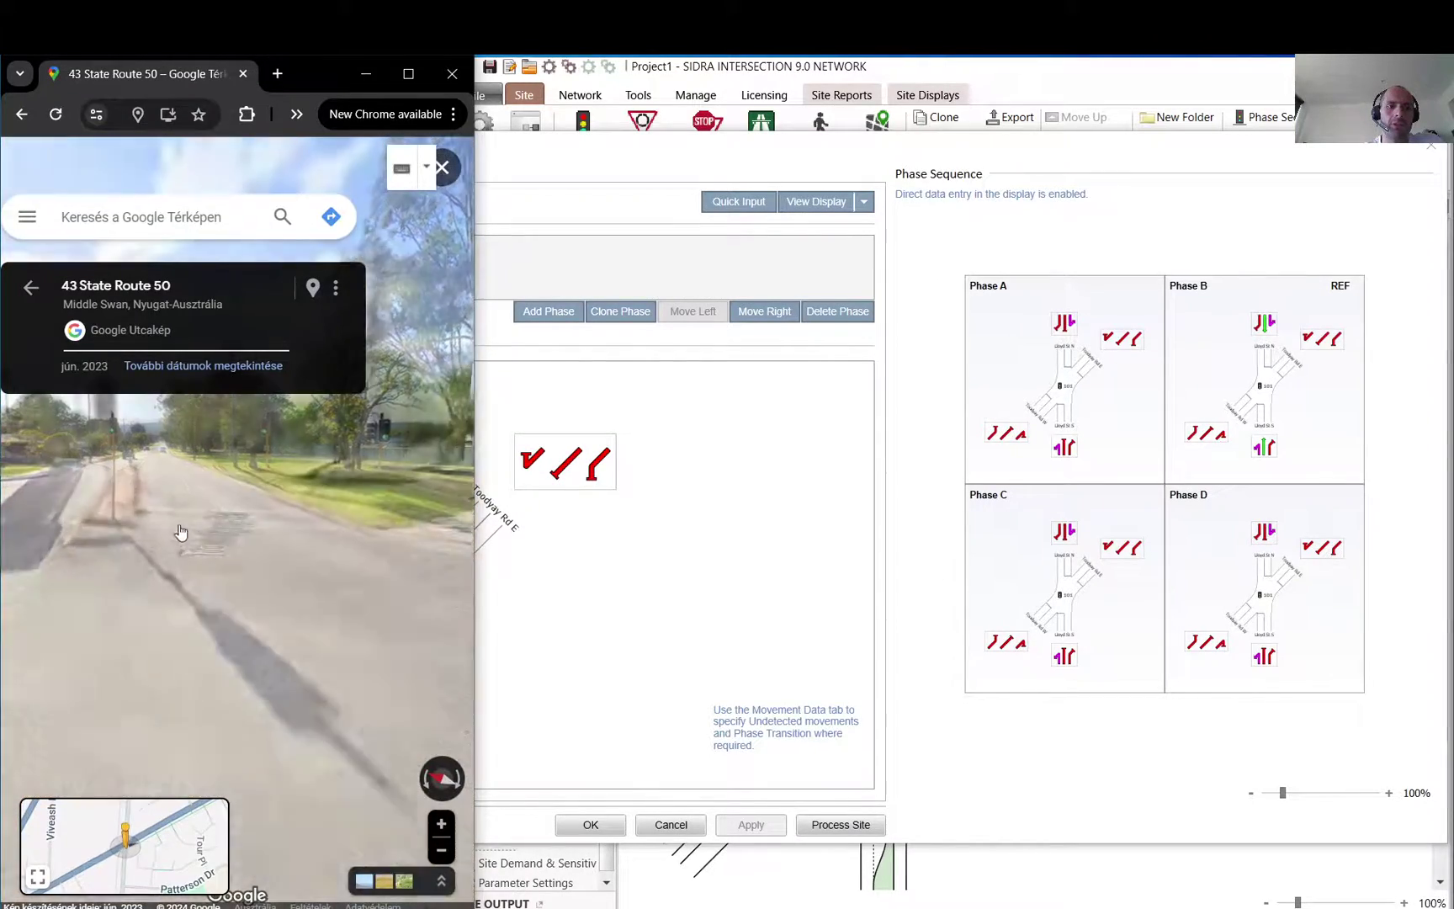
left_click(299, 608)
left_click(57, 755)
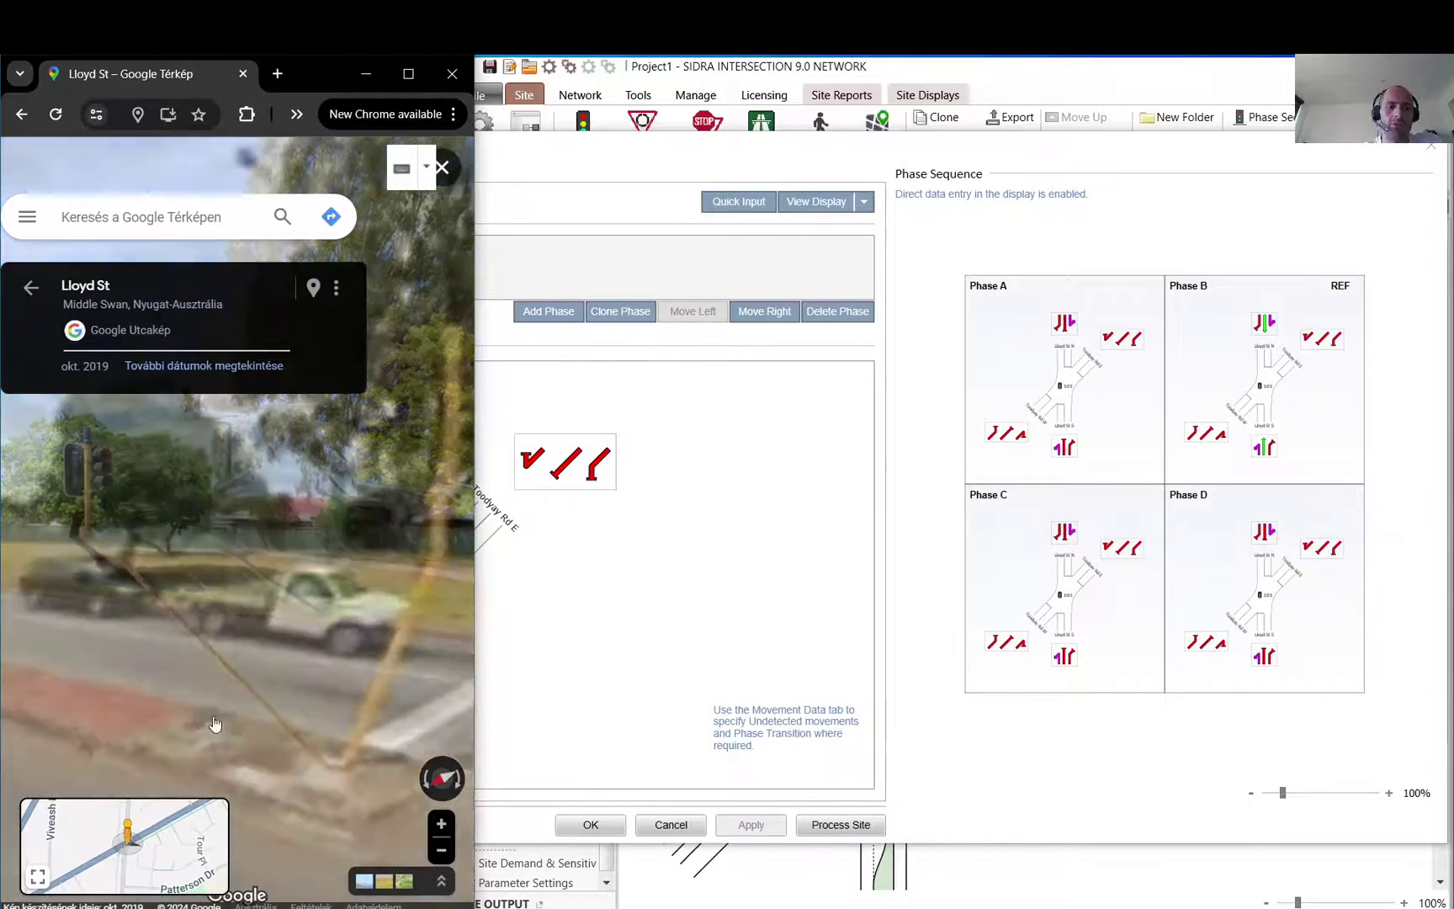
left_click_drag(222, 576, 51, 562)
- Return to Lloyd St facing State Route 50 and inspect the median traffic light
left_click(51, 561)
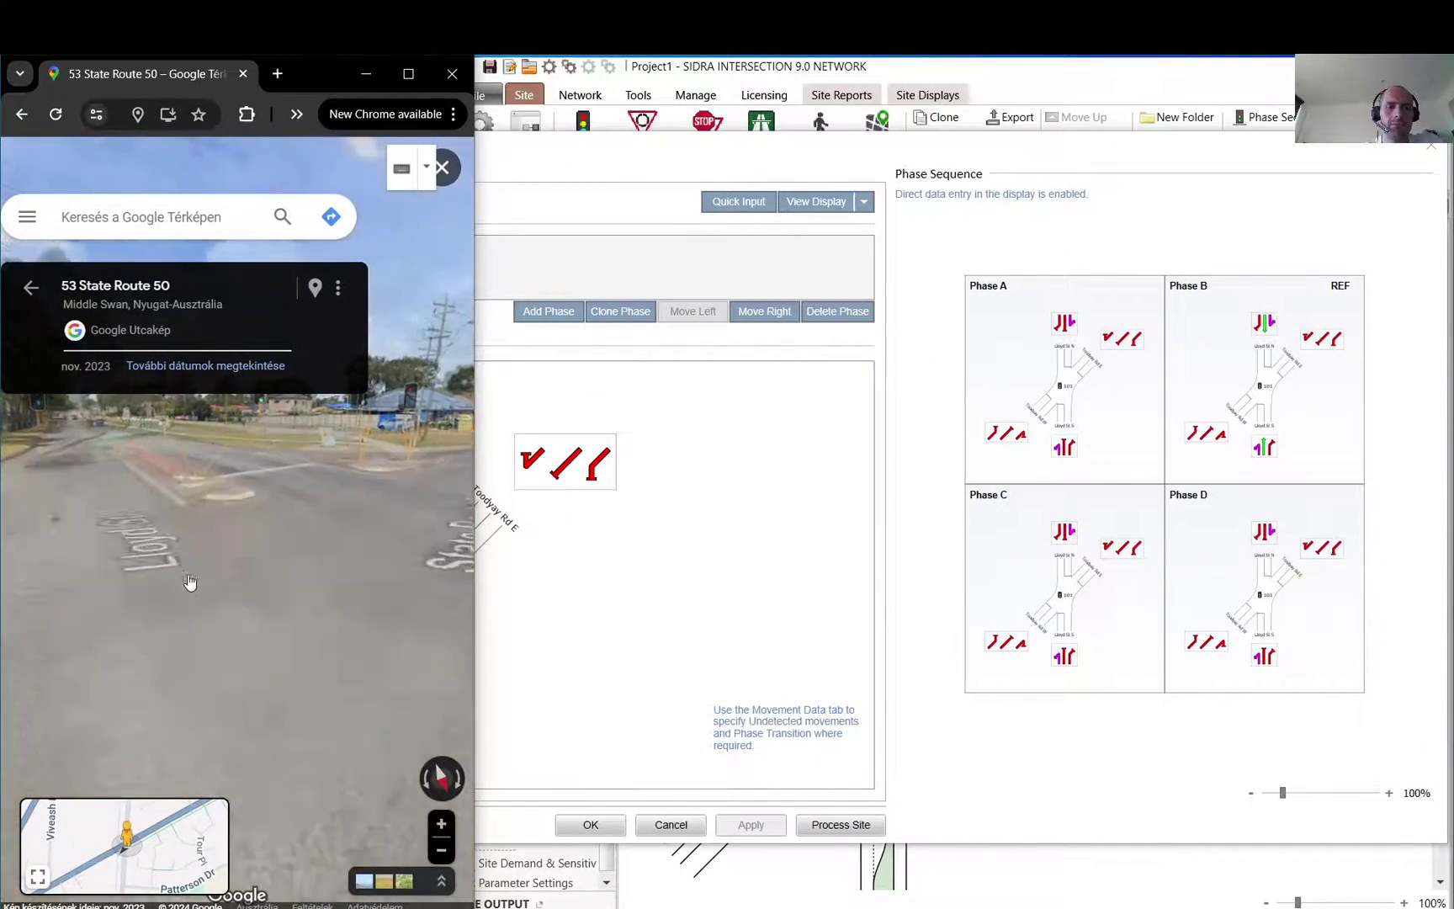
left_click(139, 751)
left_click(364, 724)
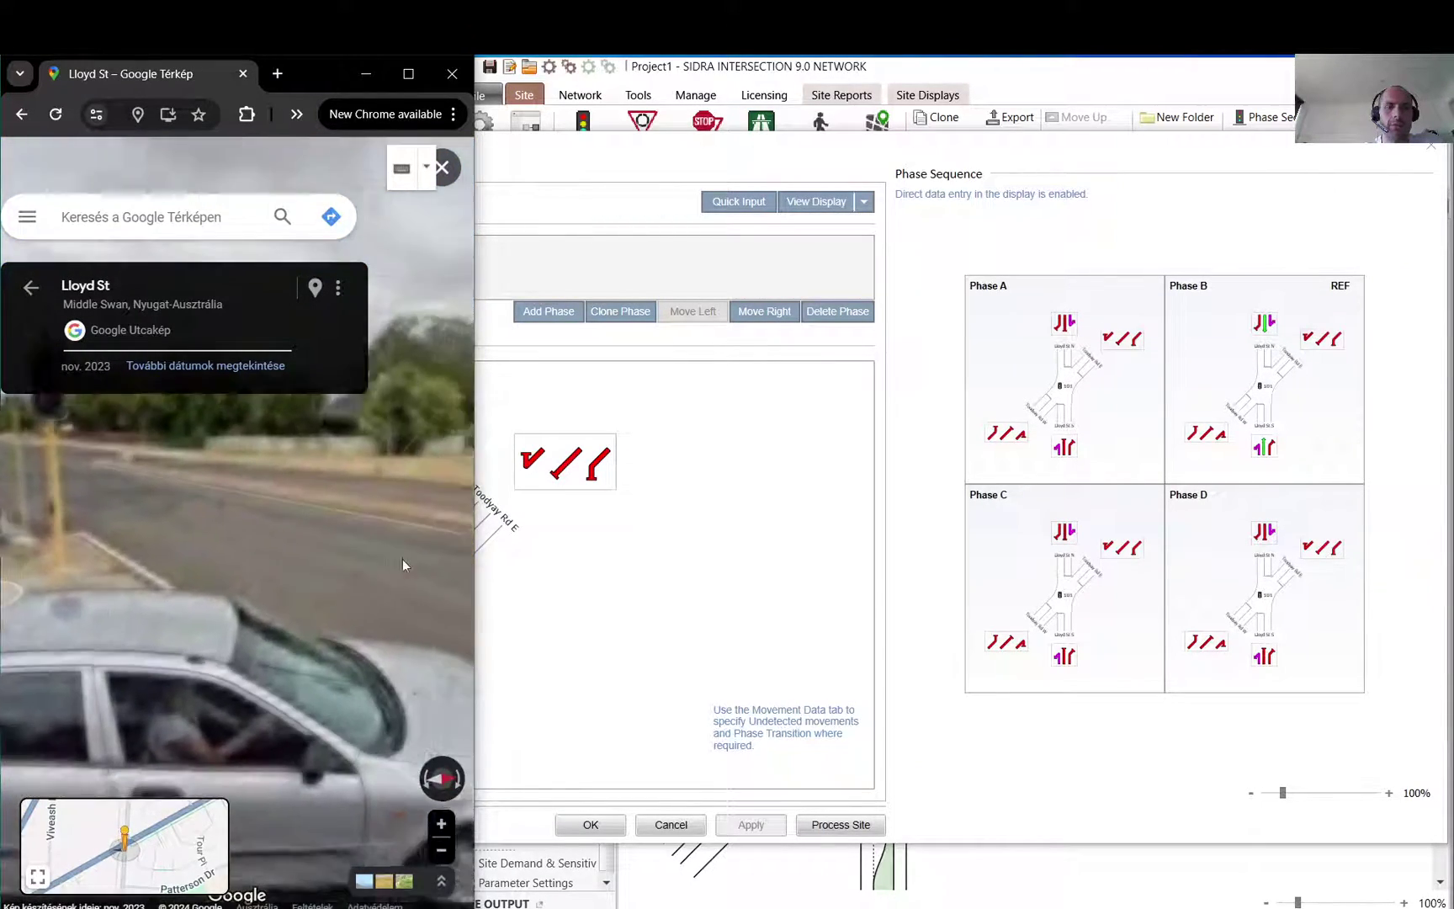
left_click(294, 598)
left_click(369, 620)
left_click(166, 579)
left_click(240, 569)
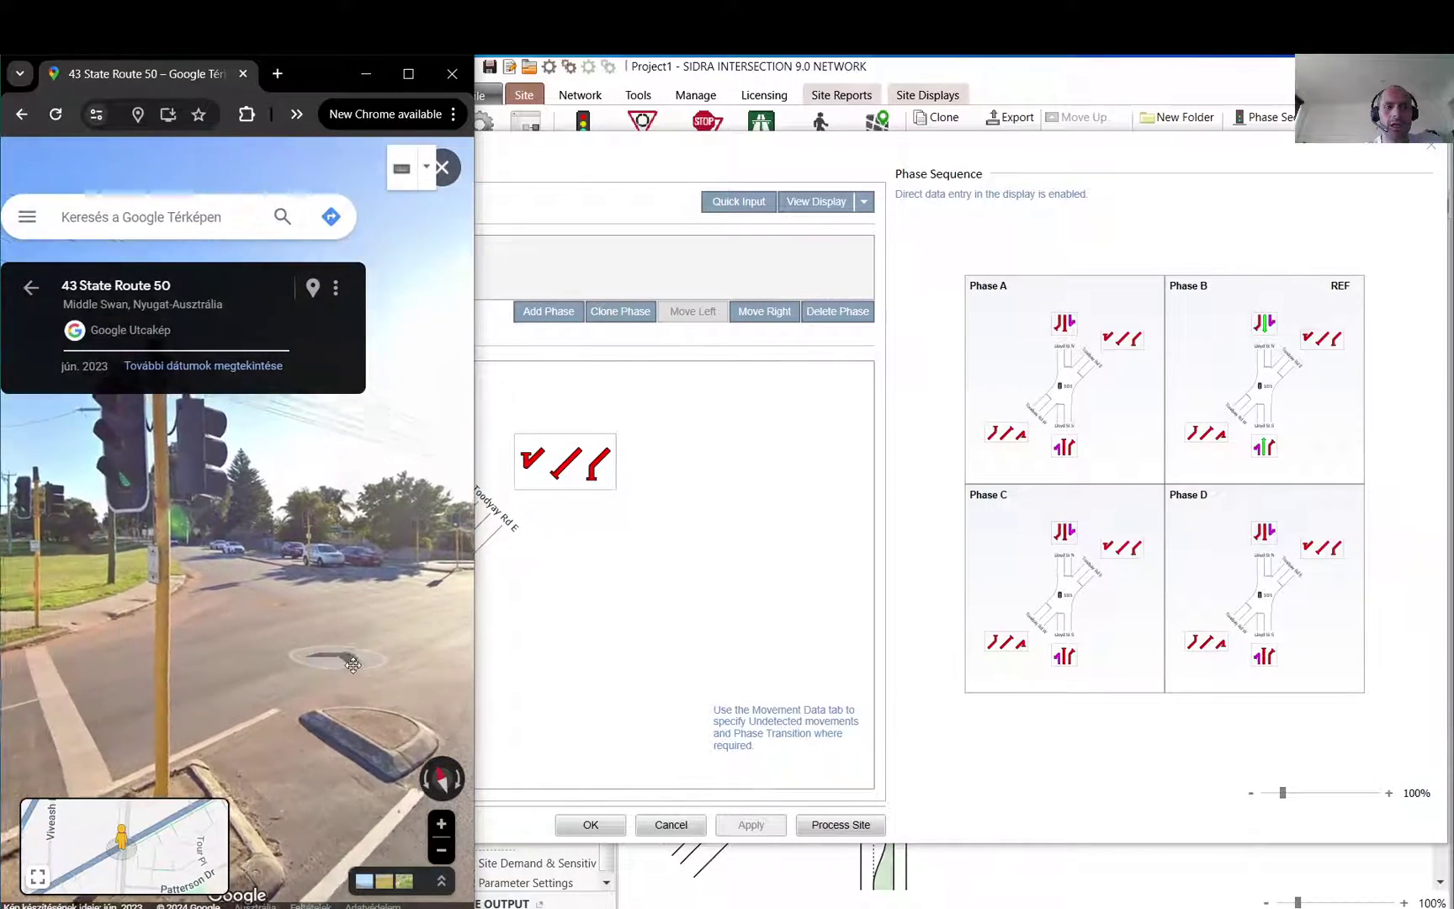
left_click(100, 708)
- Advance down State Route 50 to a level road view, then return to SIDRA's Phasing & Timing
left_click_drag(322, 658, 240, 416)
left_click(240, 416)
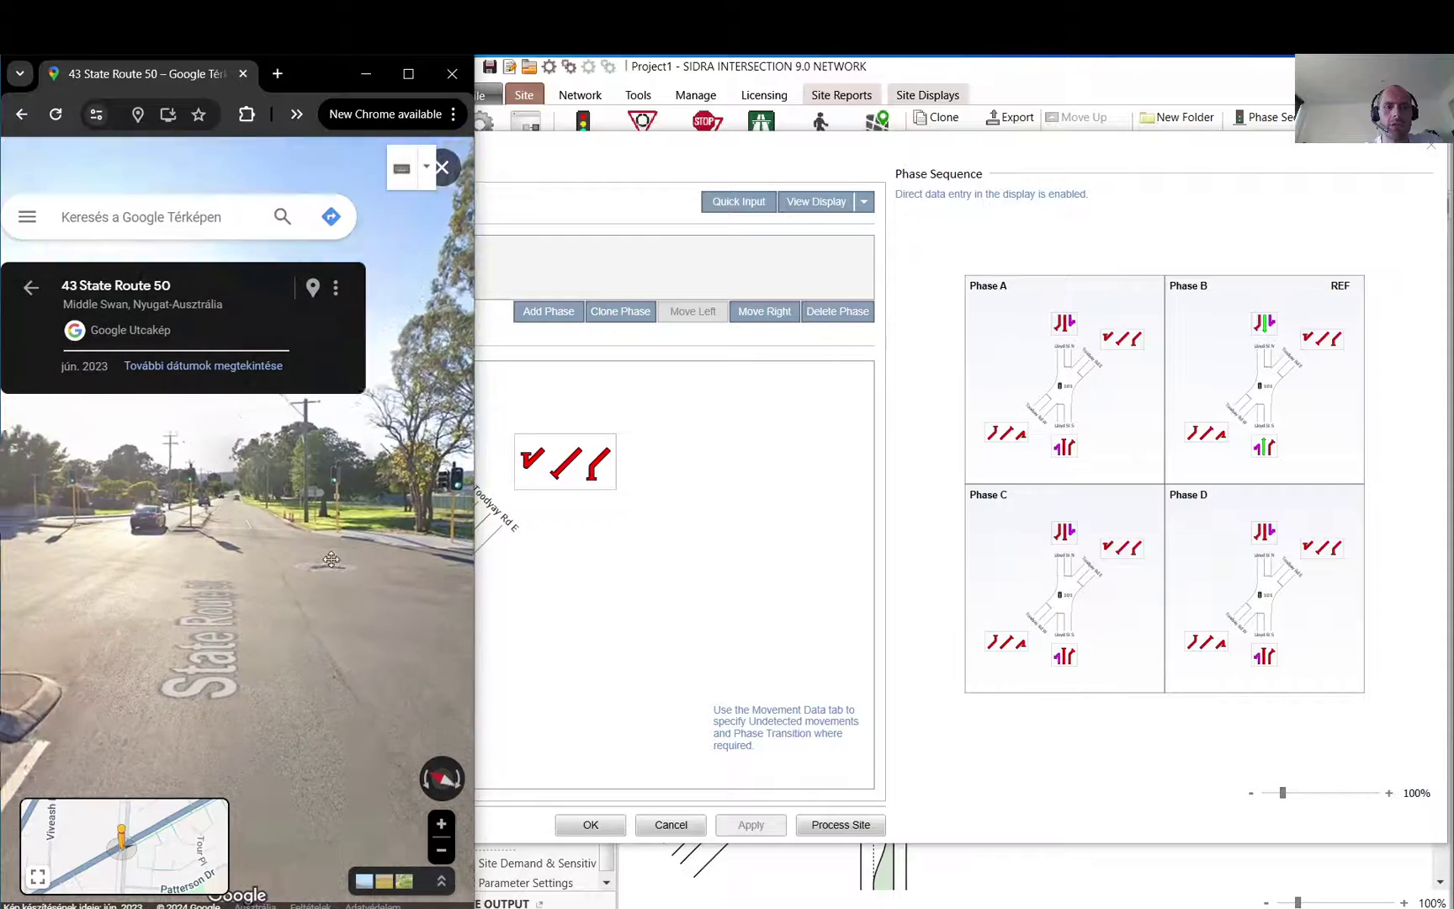
left_click_drag(210, 699, 309, 565)
left_click(309, 565)
left_click_drag(454, 568, 206, 553)
left_click(212, 703)
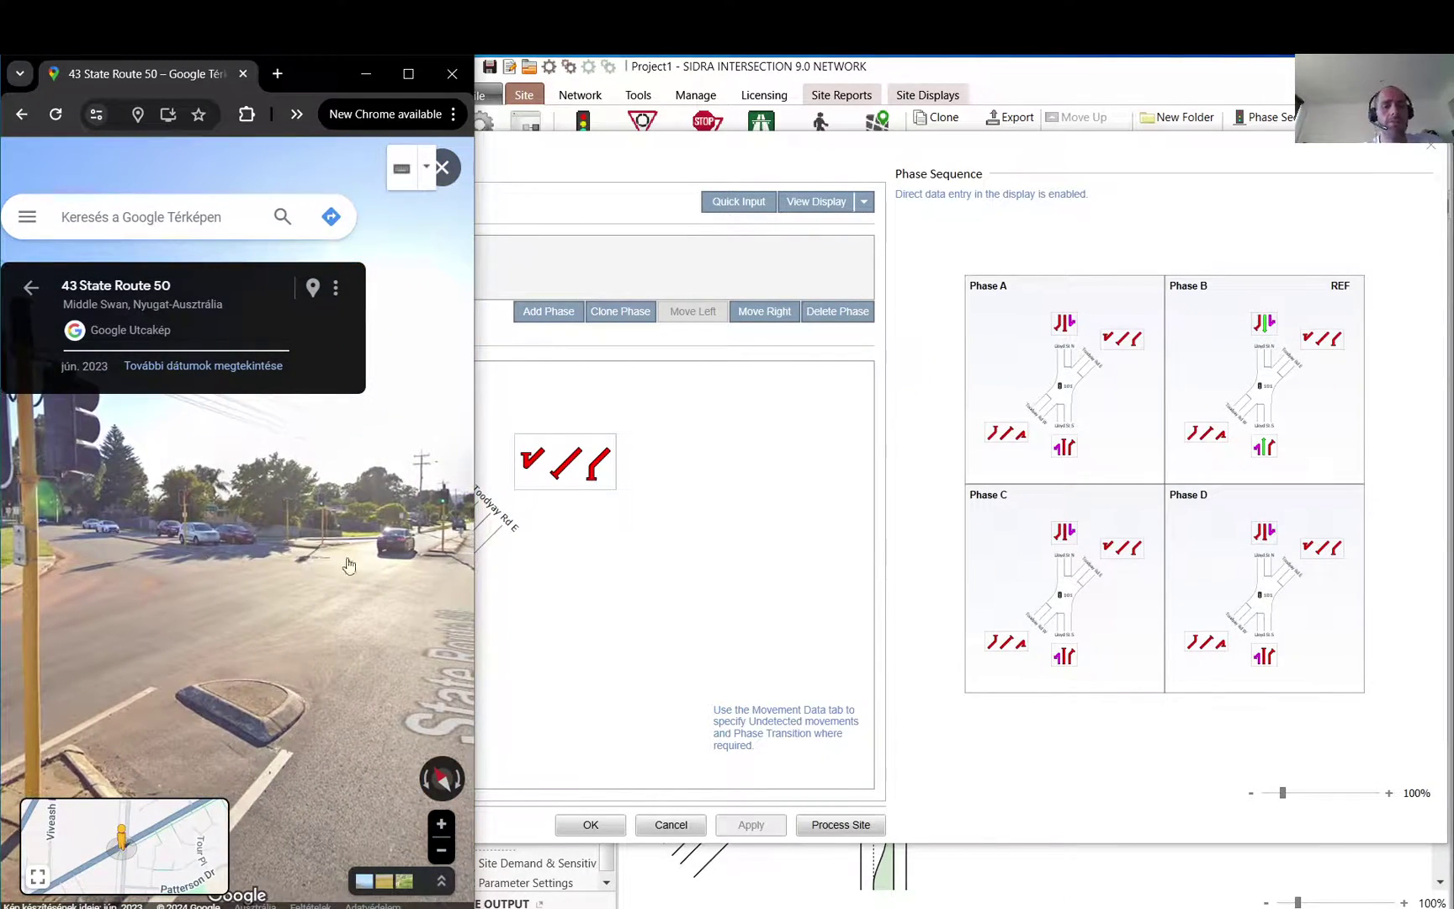
left_click(631, 154)
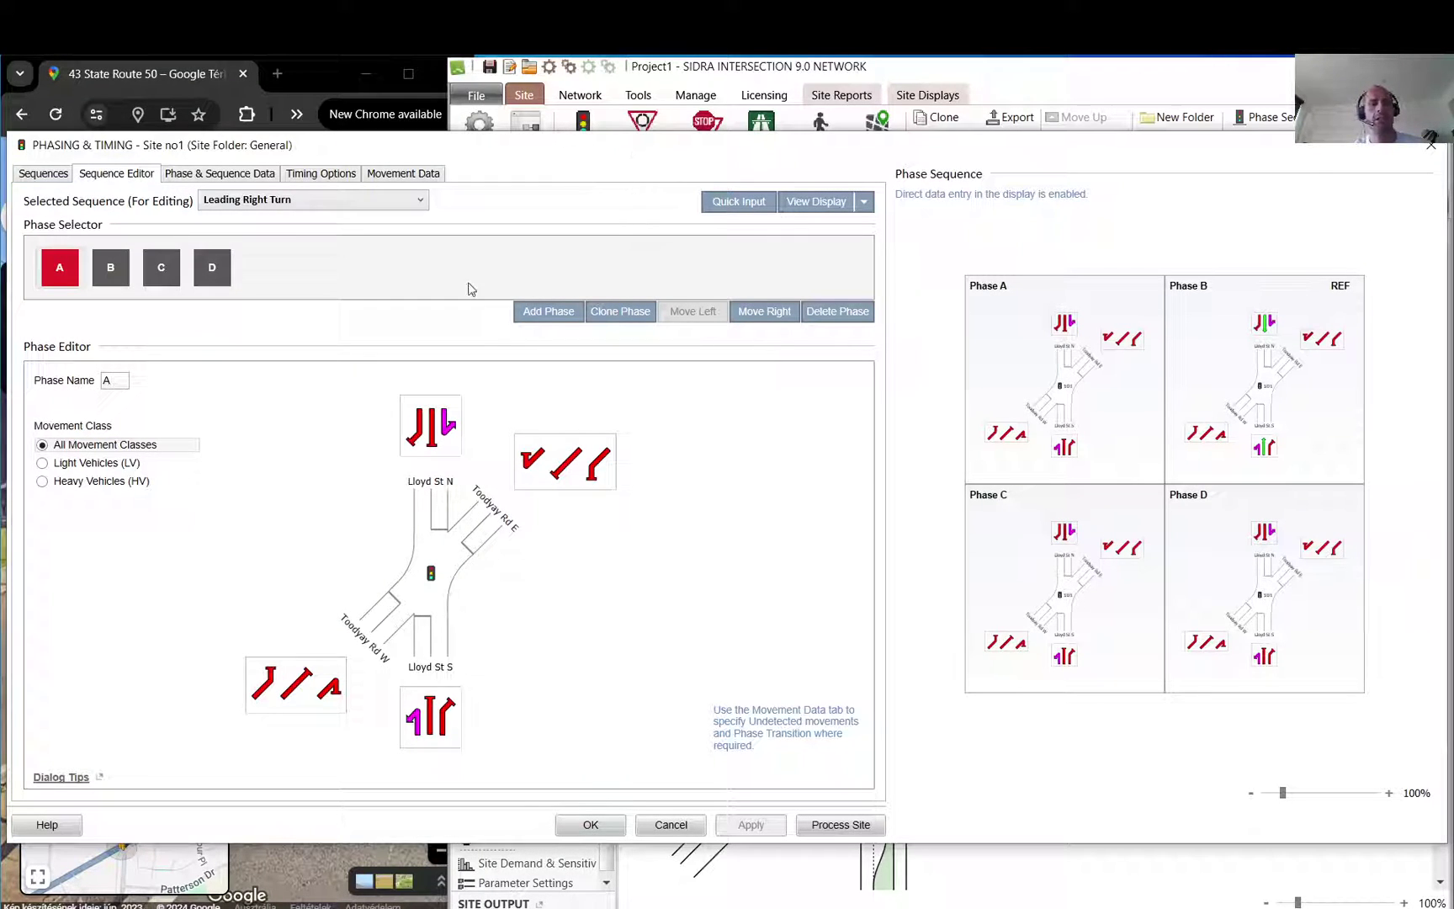
- Select Two-Phase for analysis, delete its phase B and add a new blank phase named B
left_click(34, 175)
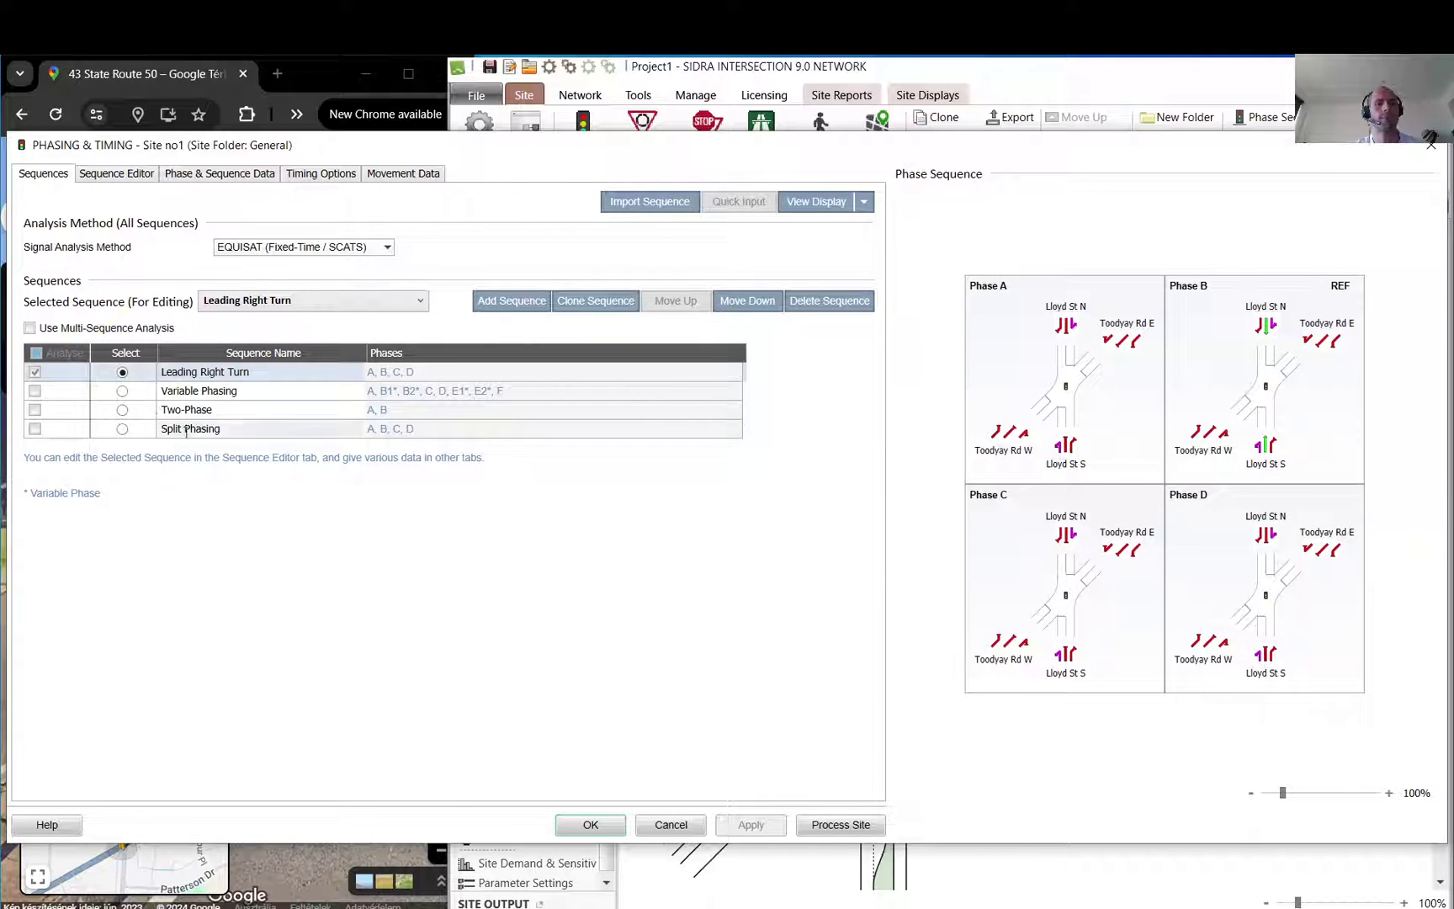
left_click(122, 411)
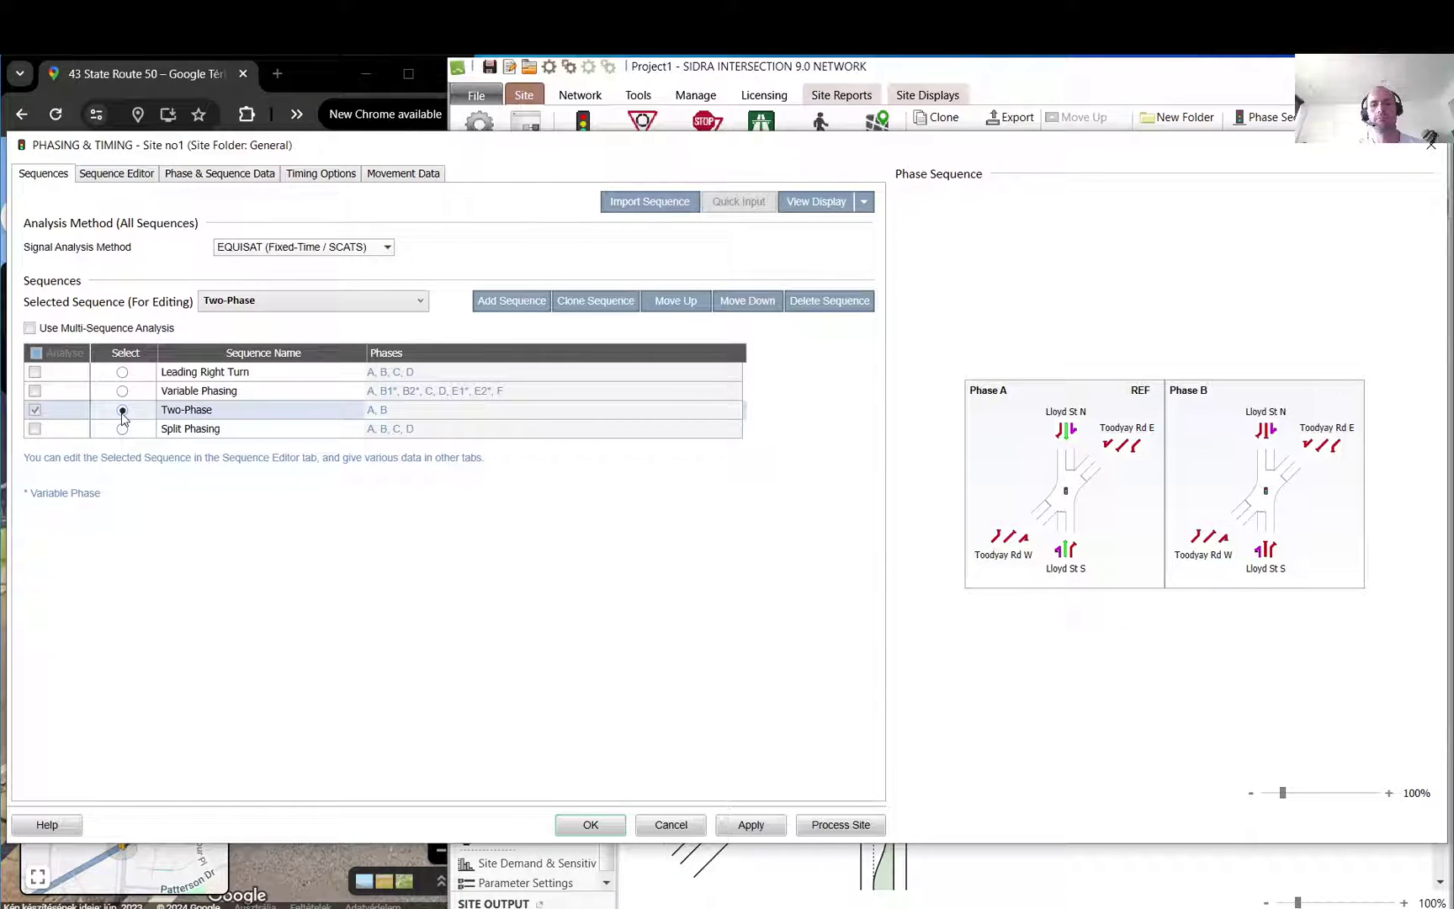
left_click(116, 172)
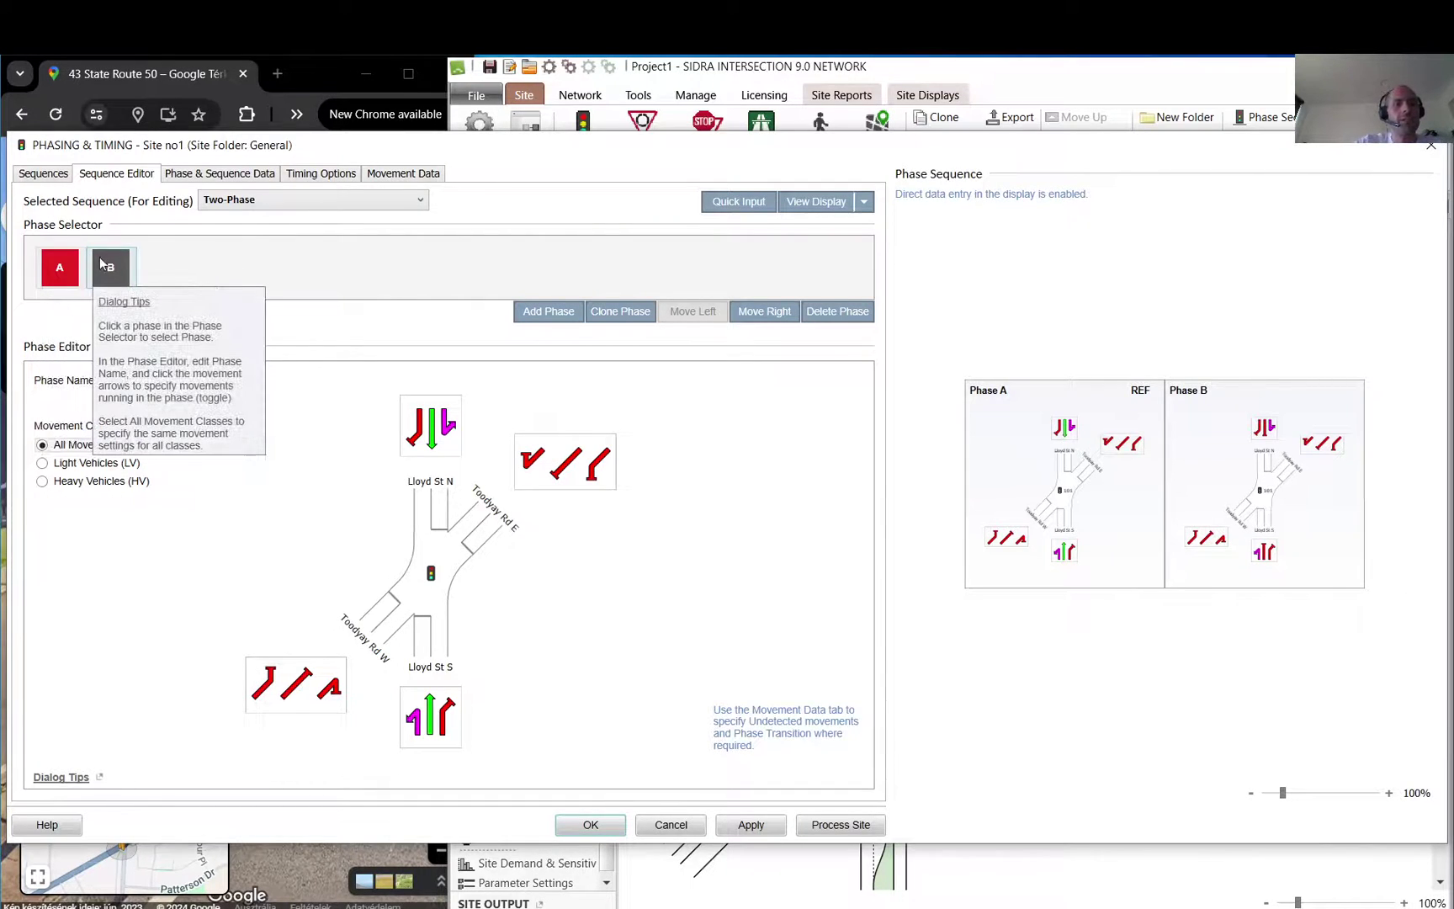
left_click(118, 267)
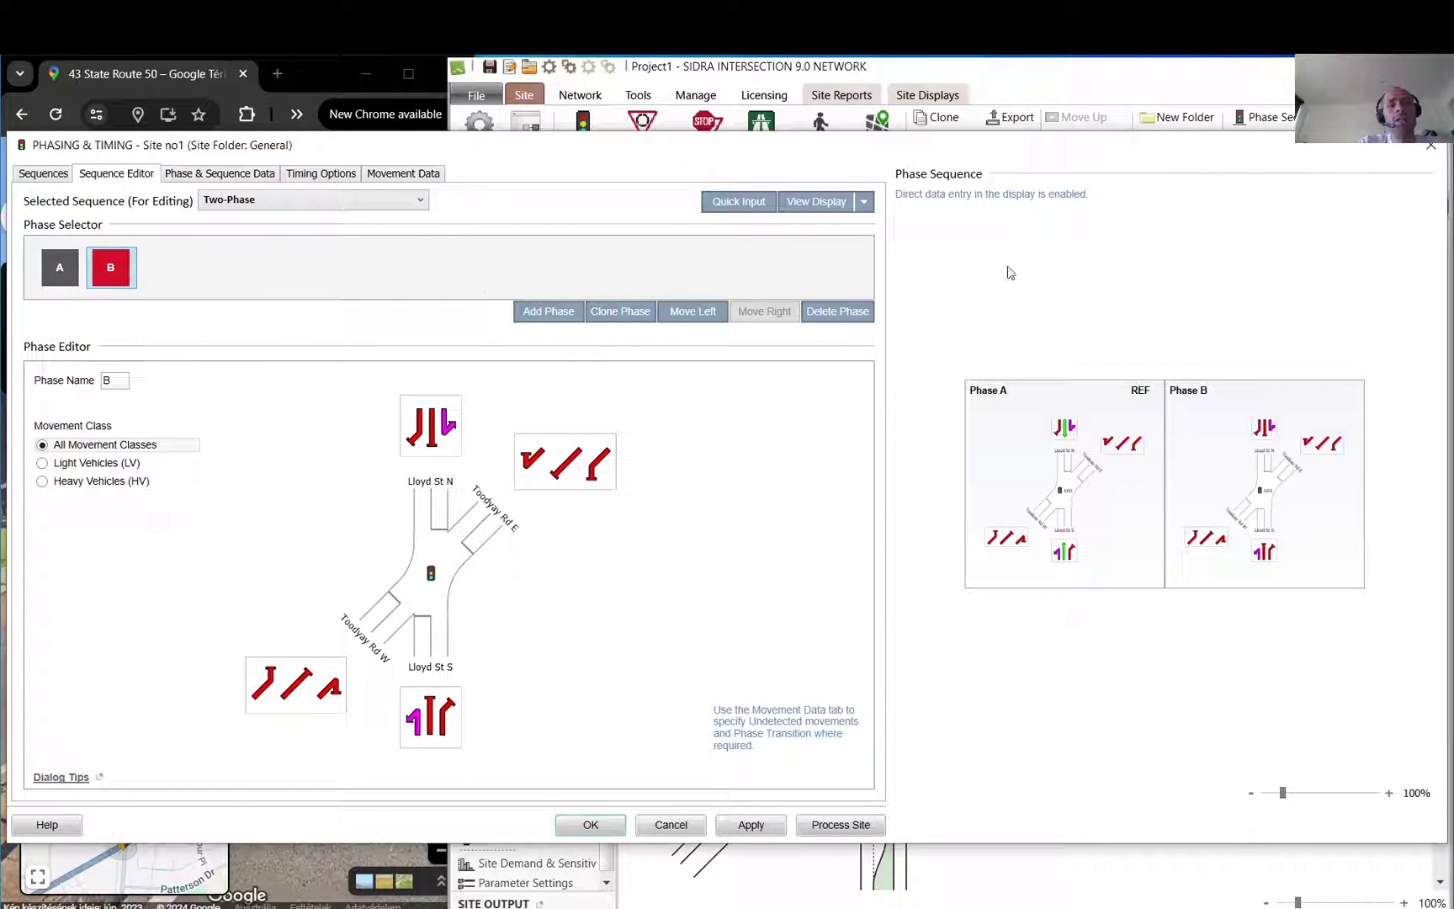
left_click(833, 311)
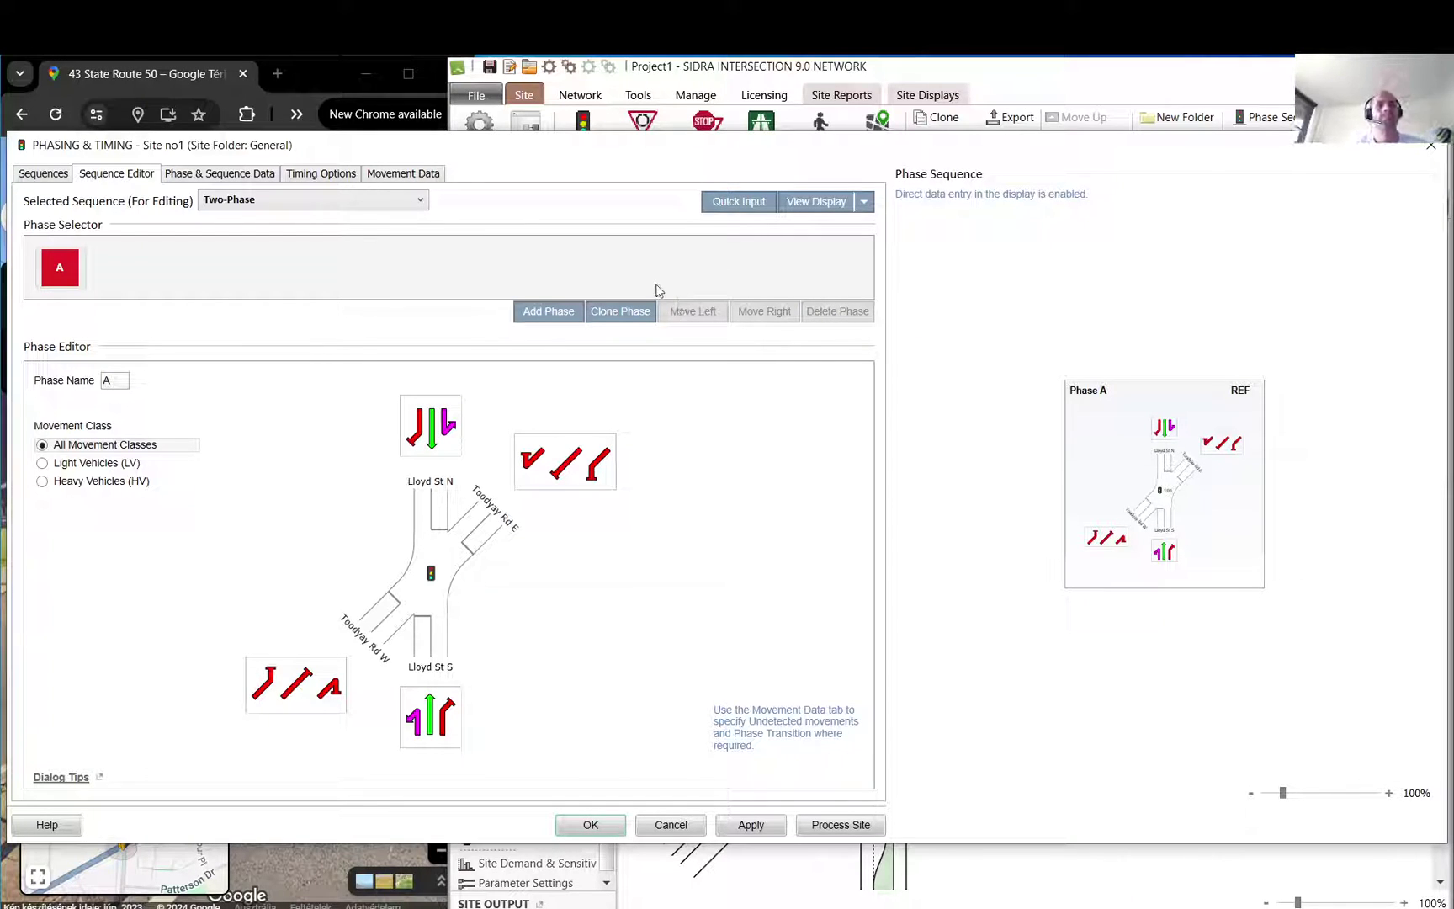
left_click(552, 325)
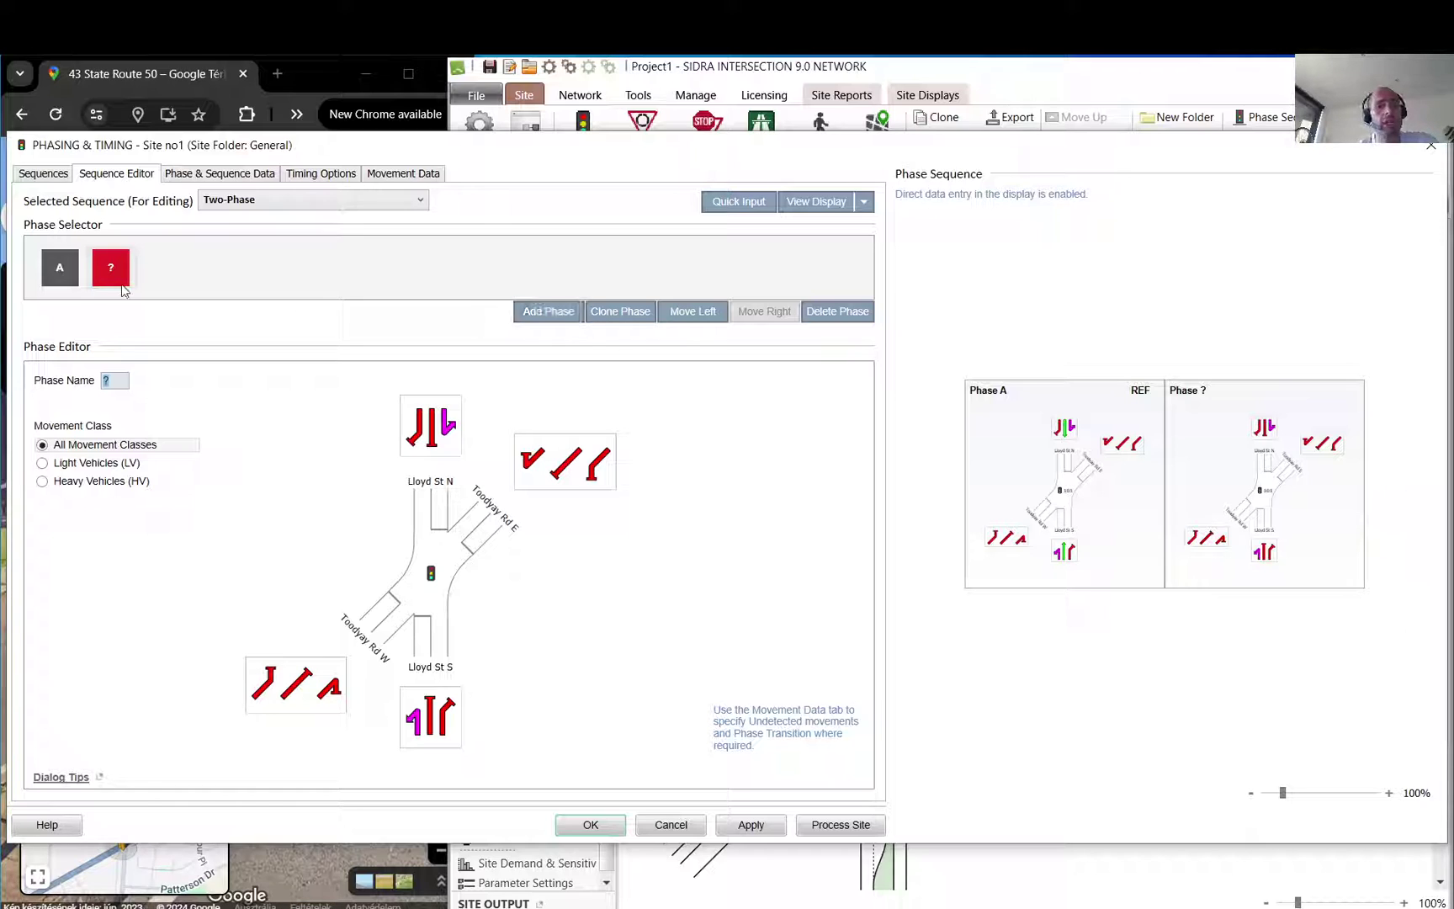
left_click(120, 276)
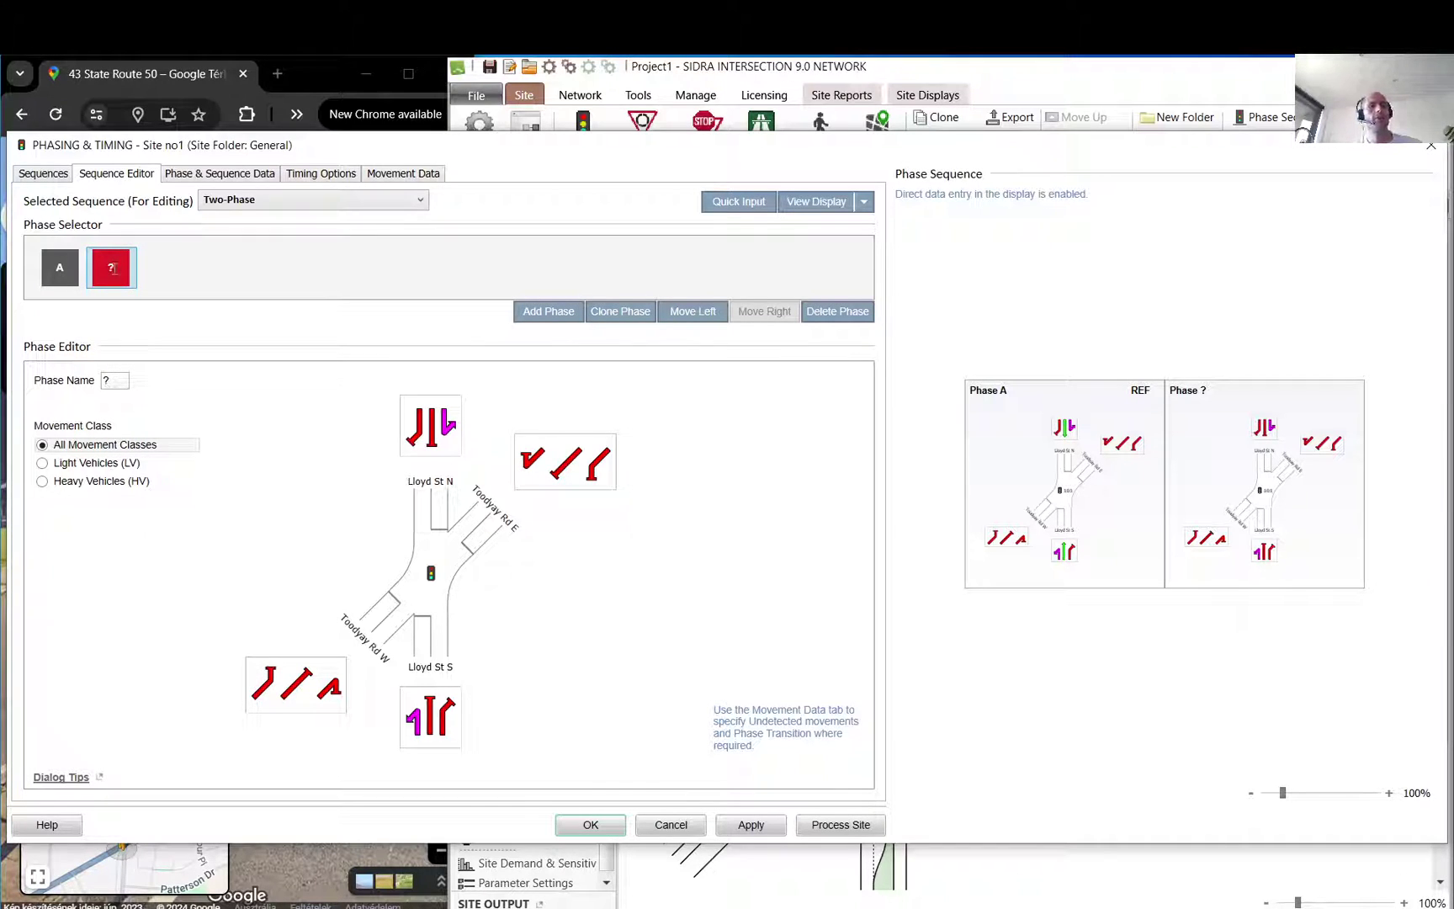
type("B")
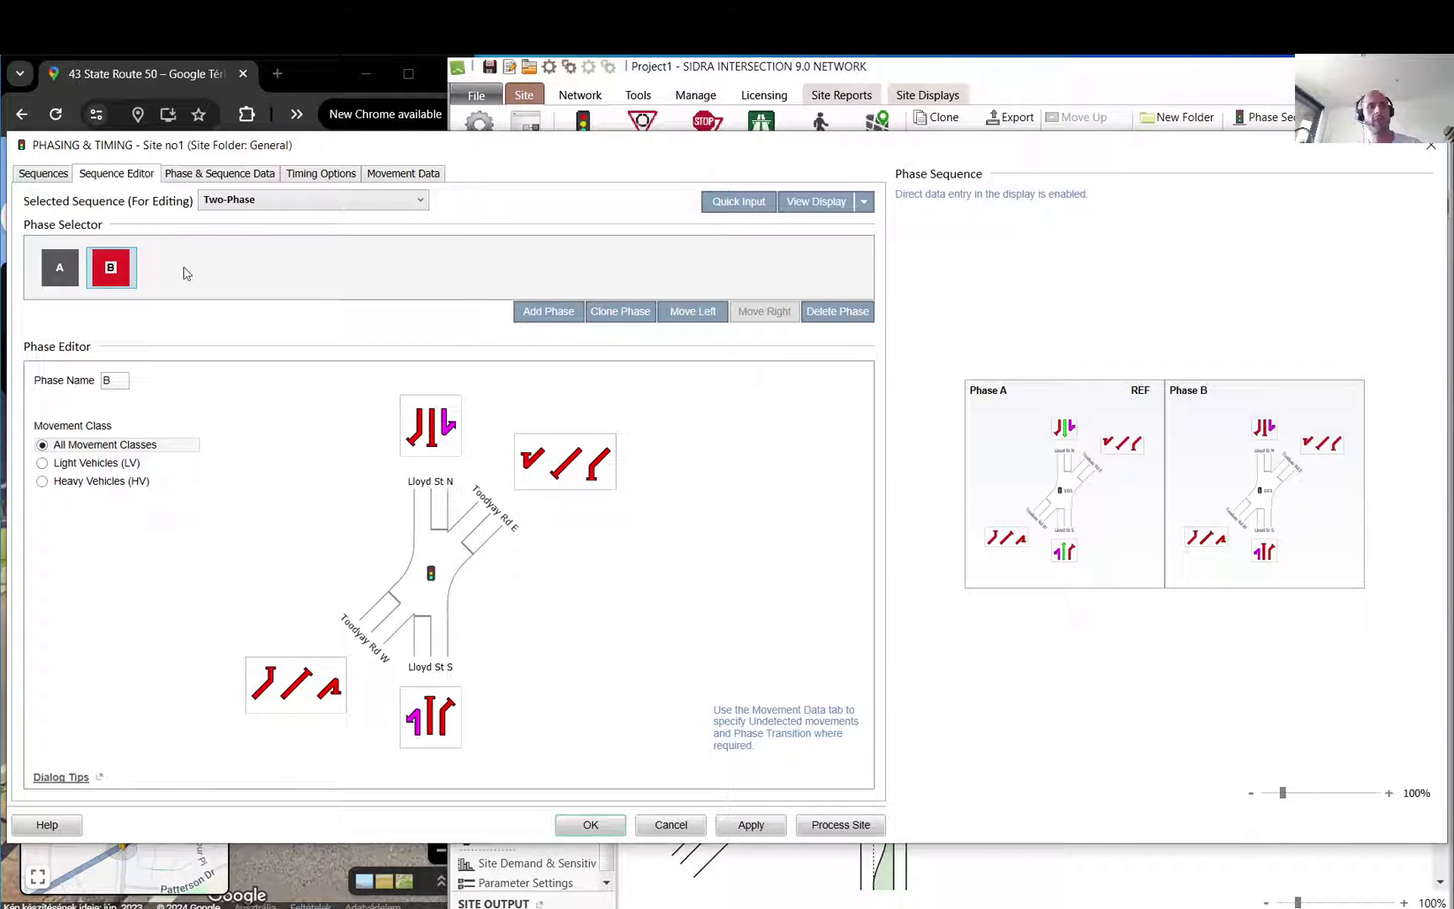
key("Return")
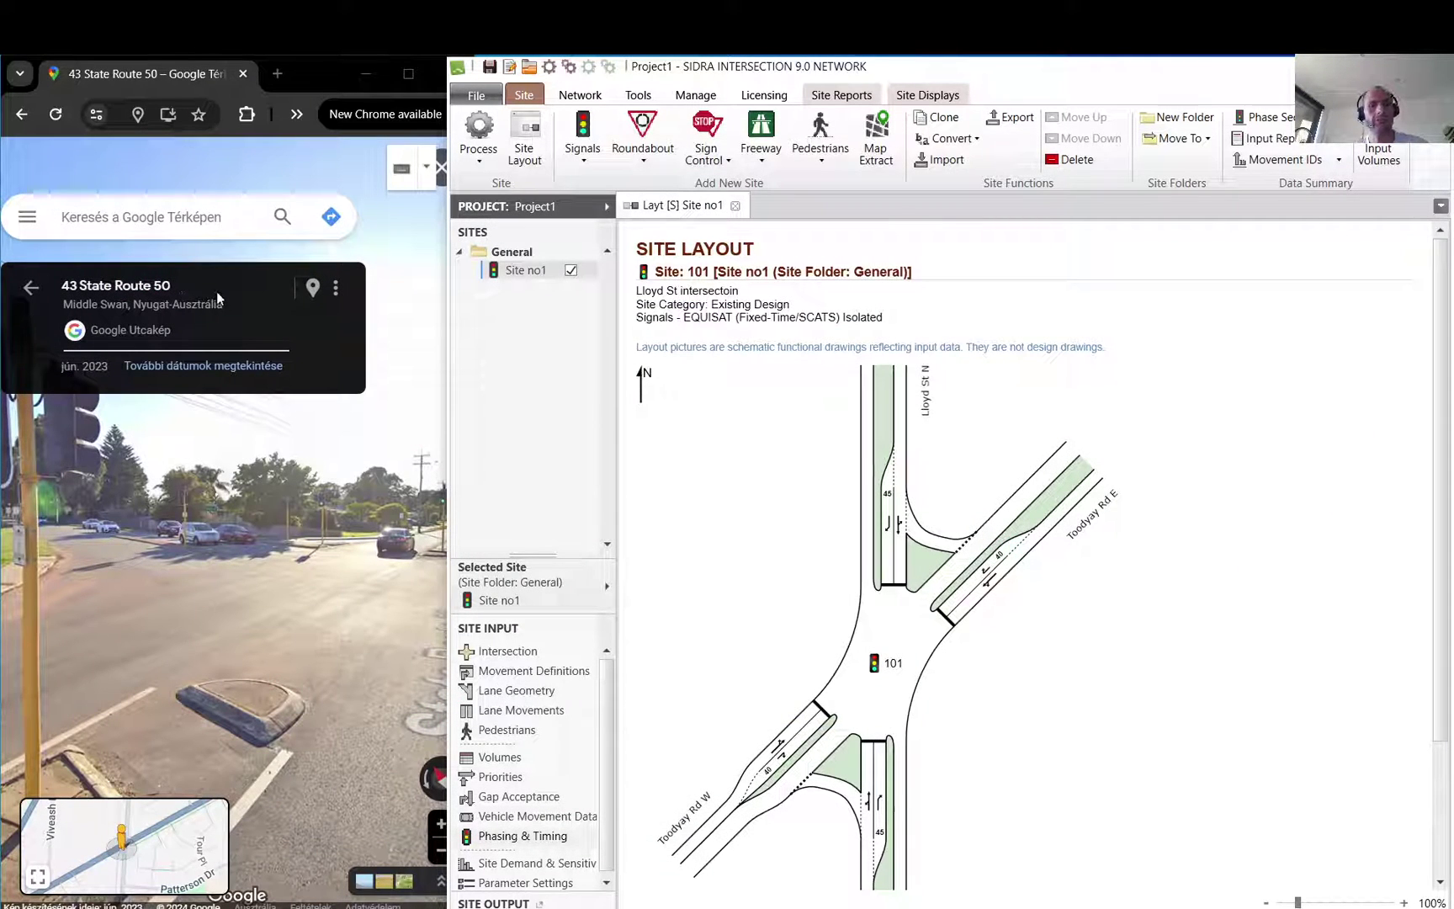
- Give phase A green for the Lloyd St S right turn, S through and N left turn
left_click(521, 837)
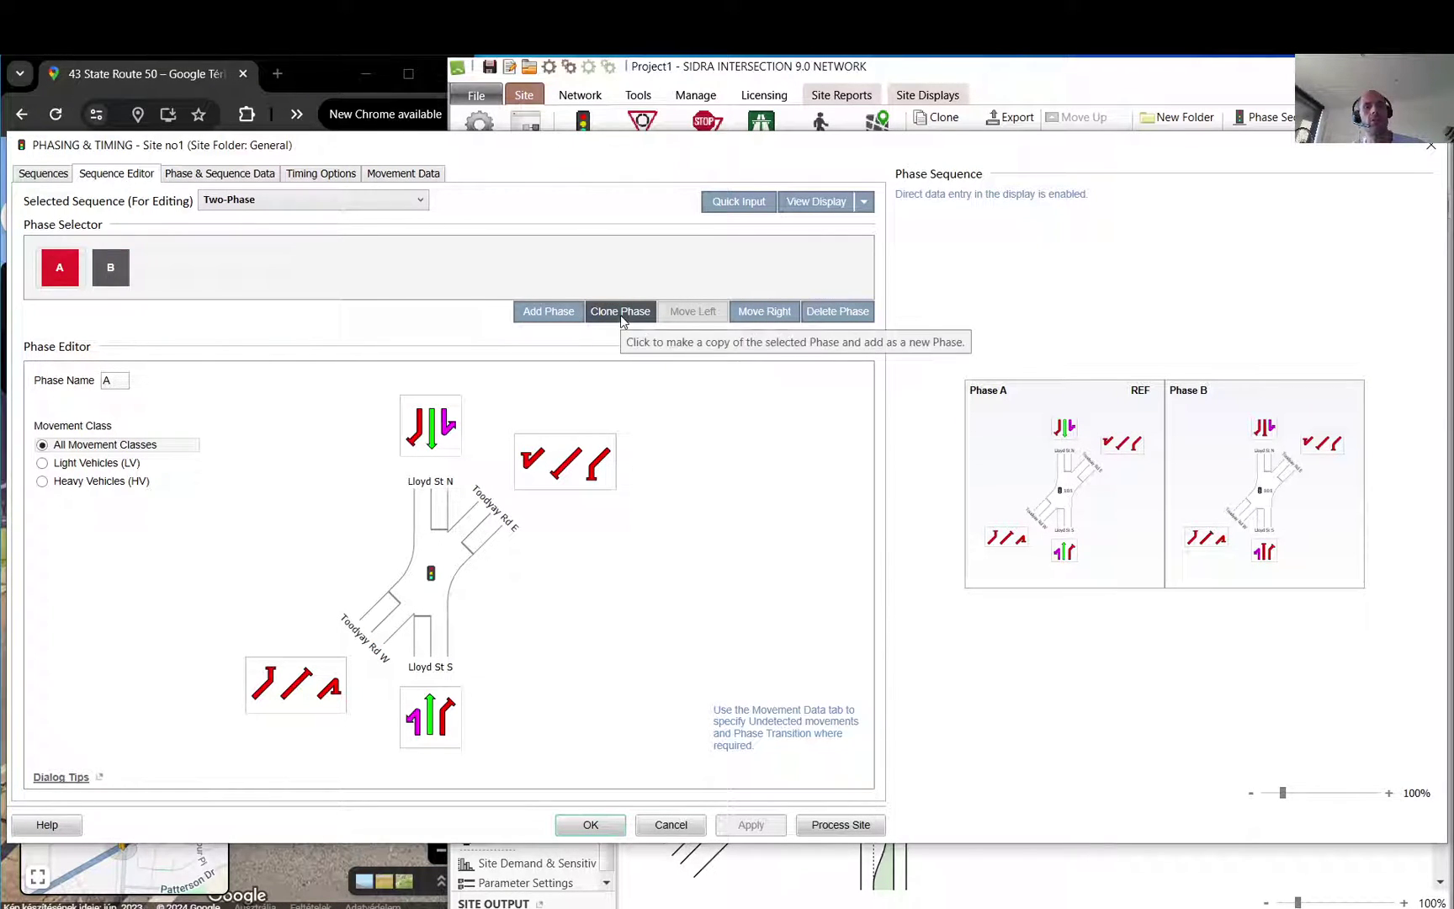
left_click(126, 271)
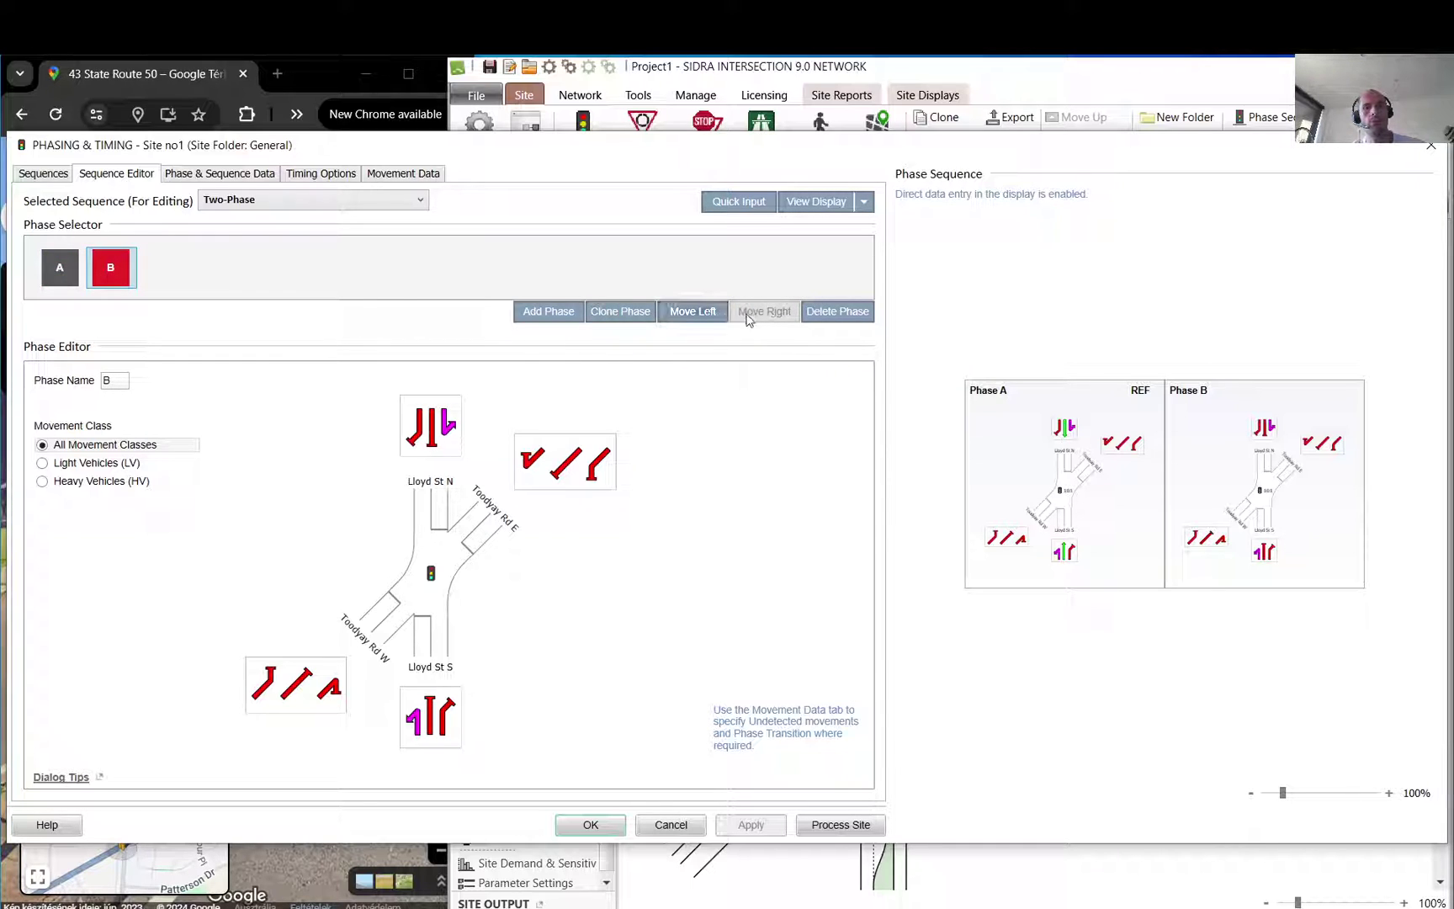
left_click(64, 281)
mouse_move(111, 451)
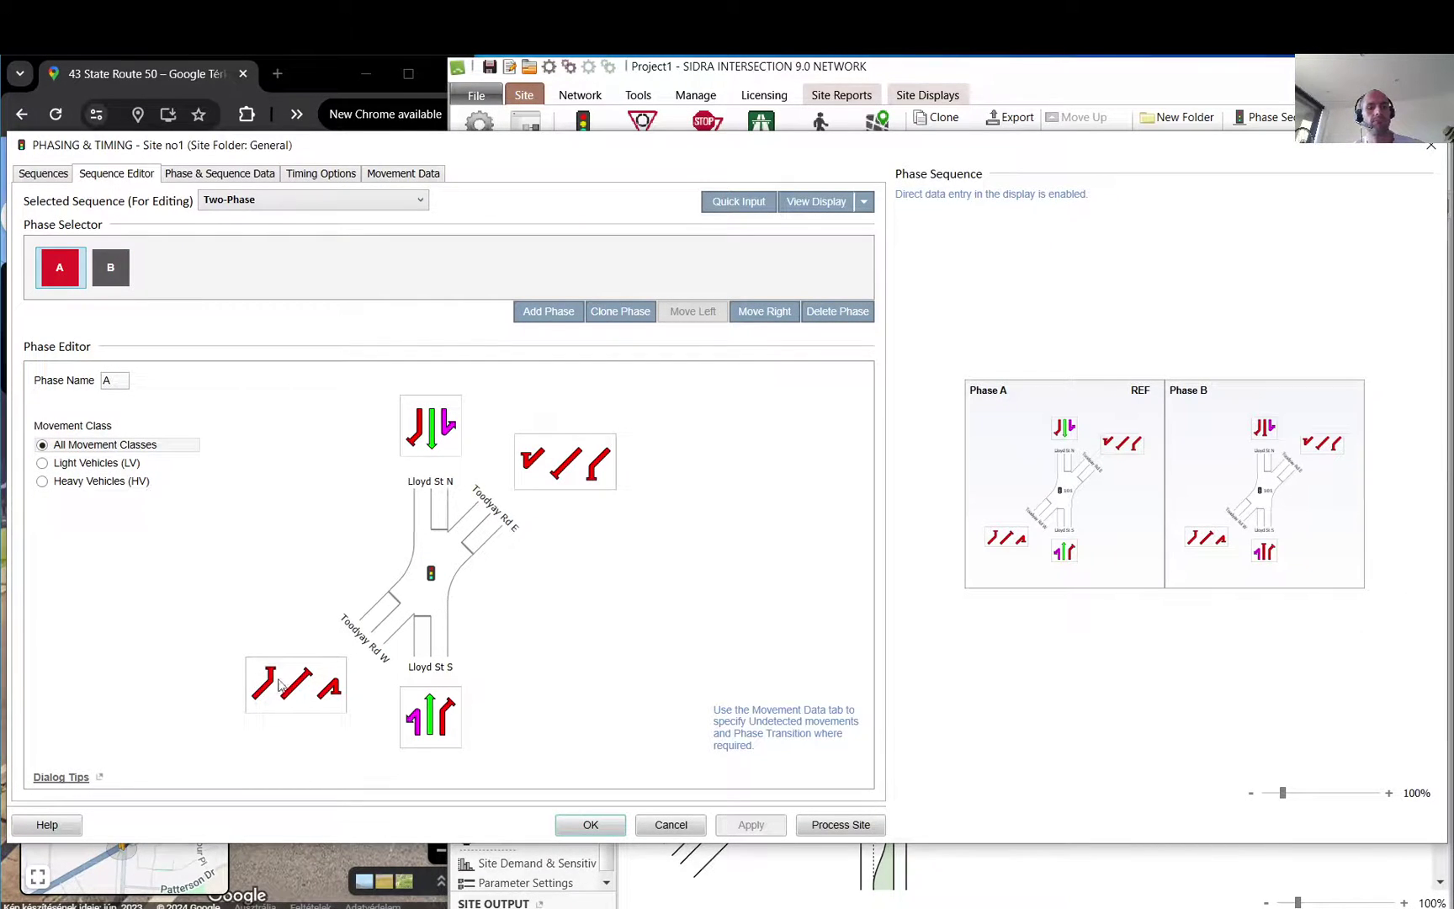
left_click(421, 738)
left_click(452, 719)
left_click(417, 438)
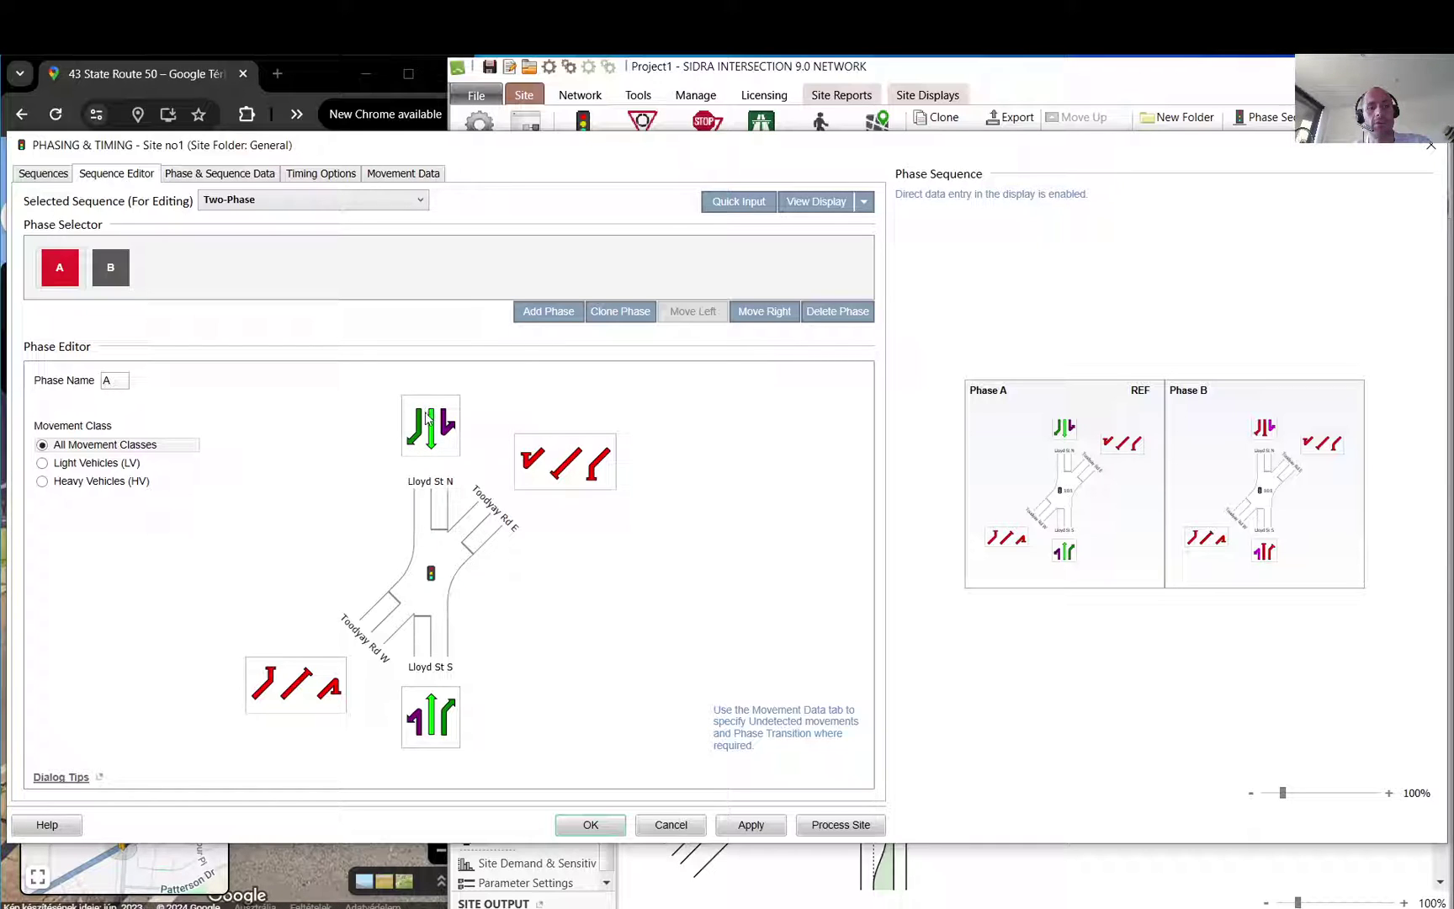
- Give phase B green for all Toodyay Rd W and E left, through and right movements
left_click(118, 268)
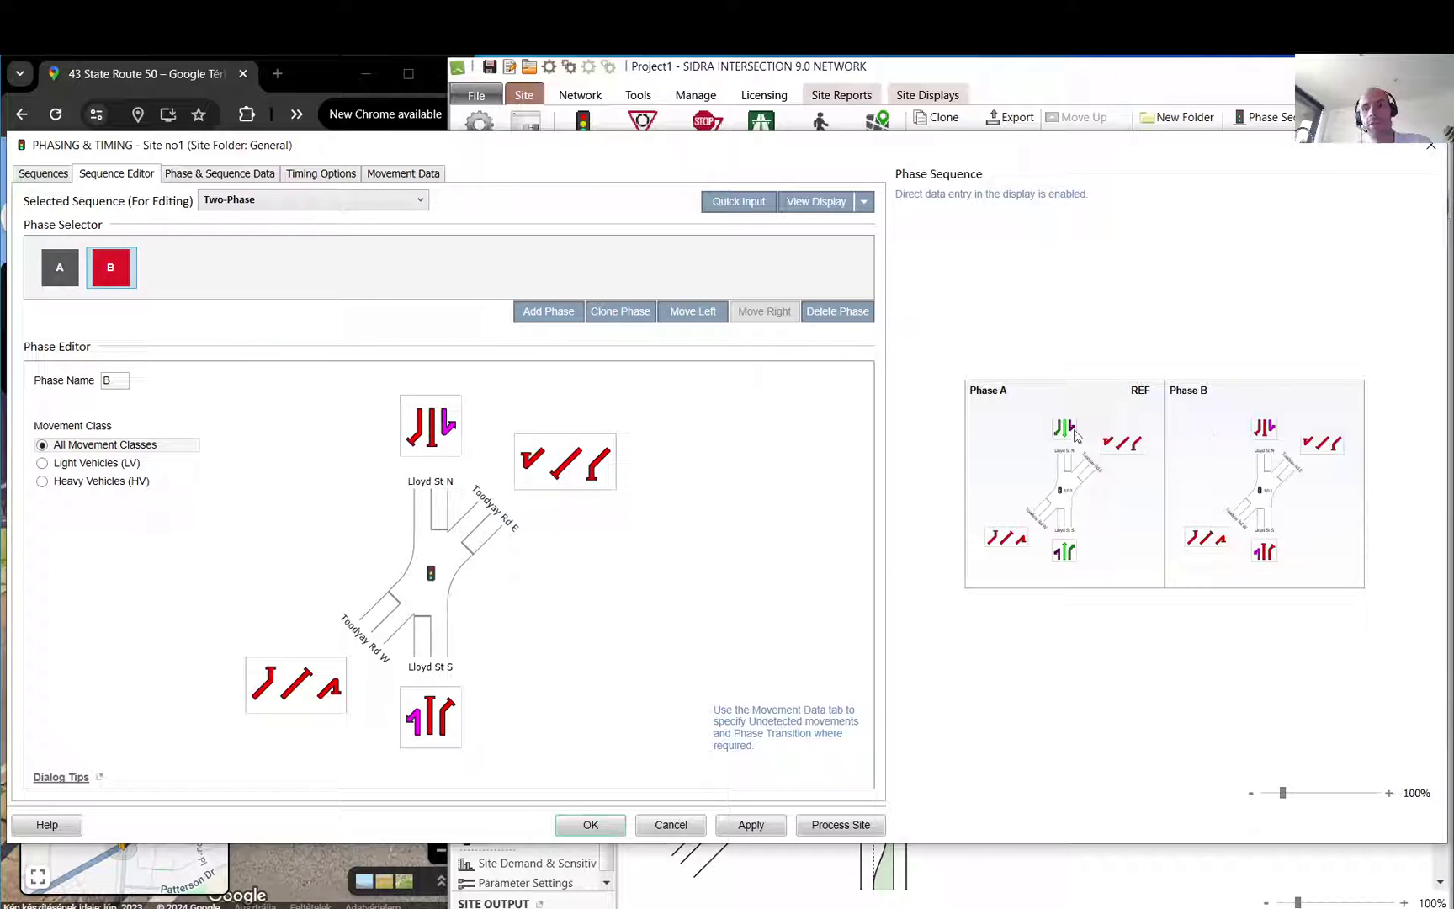
left_click(266, 682)
left_click(297, 684)
left_click(333, 692)
left_click(596, 465)
left_click(566, 463)
left_click(532, 463)
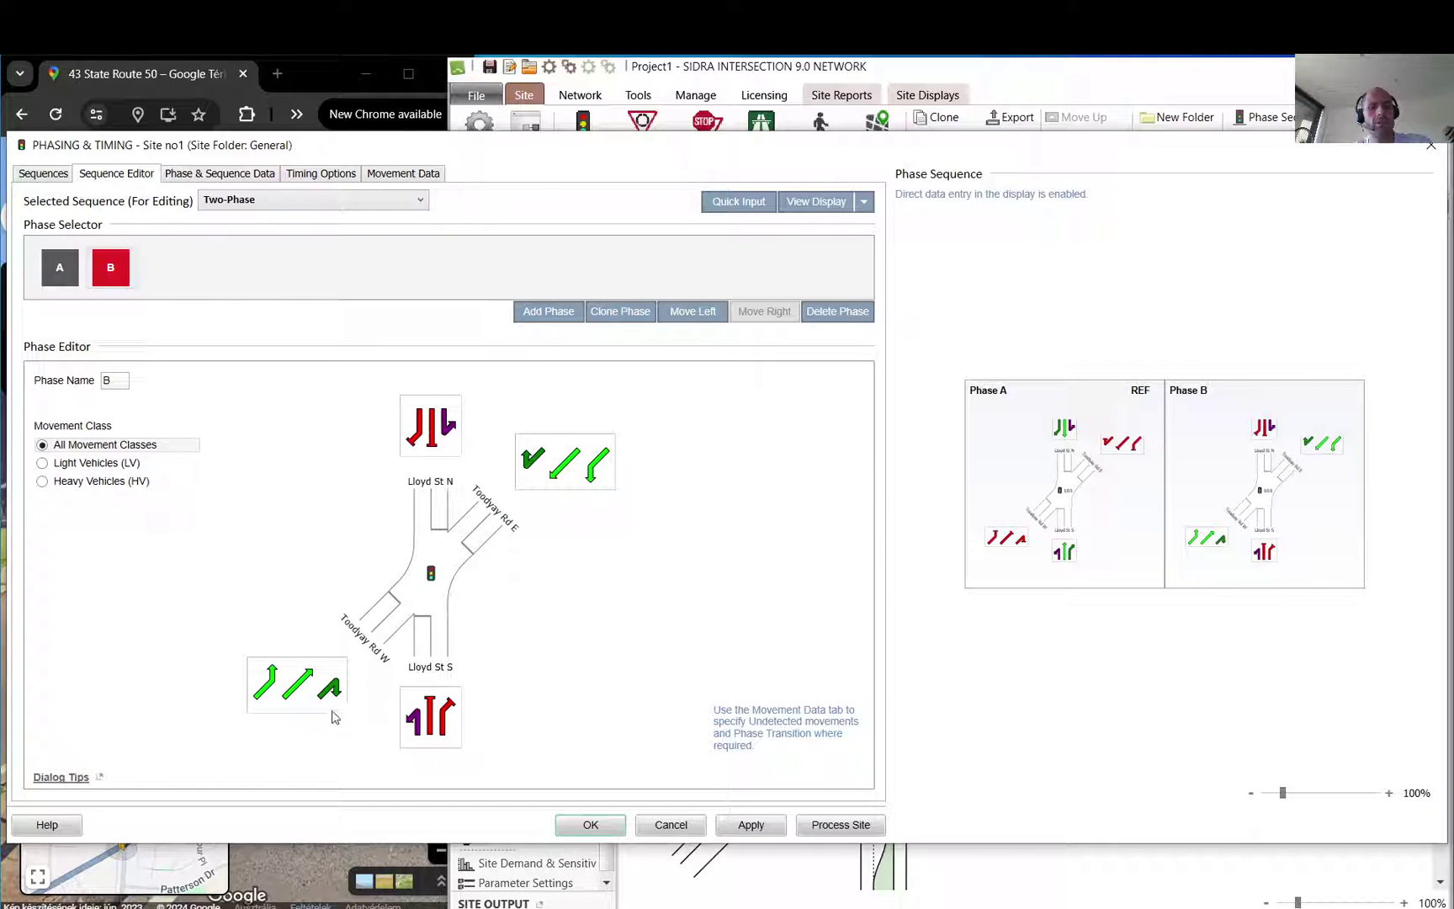
left_click(565, 462)
left_click(598, 465)
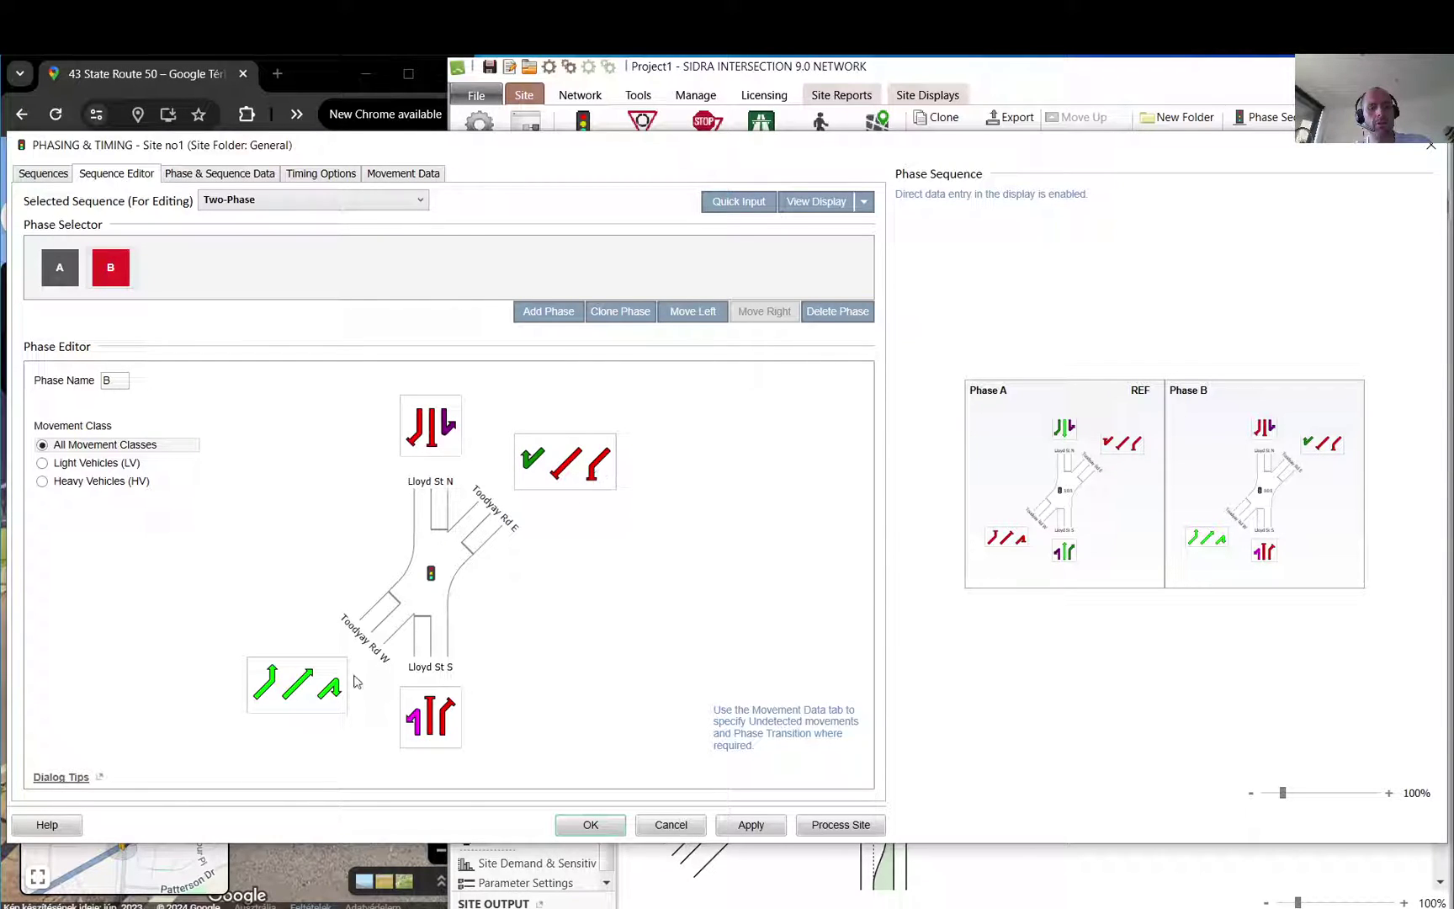
left_click(565, 463)
left_click(599, 465)
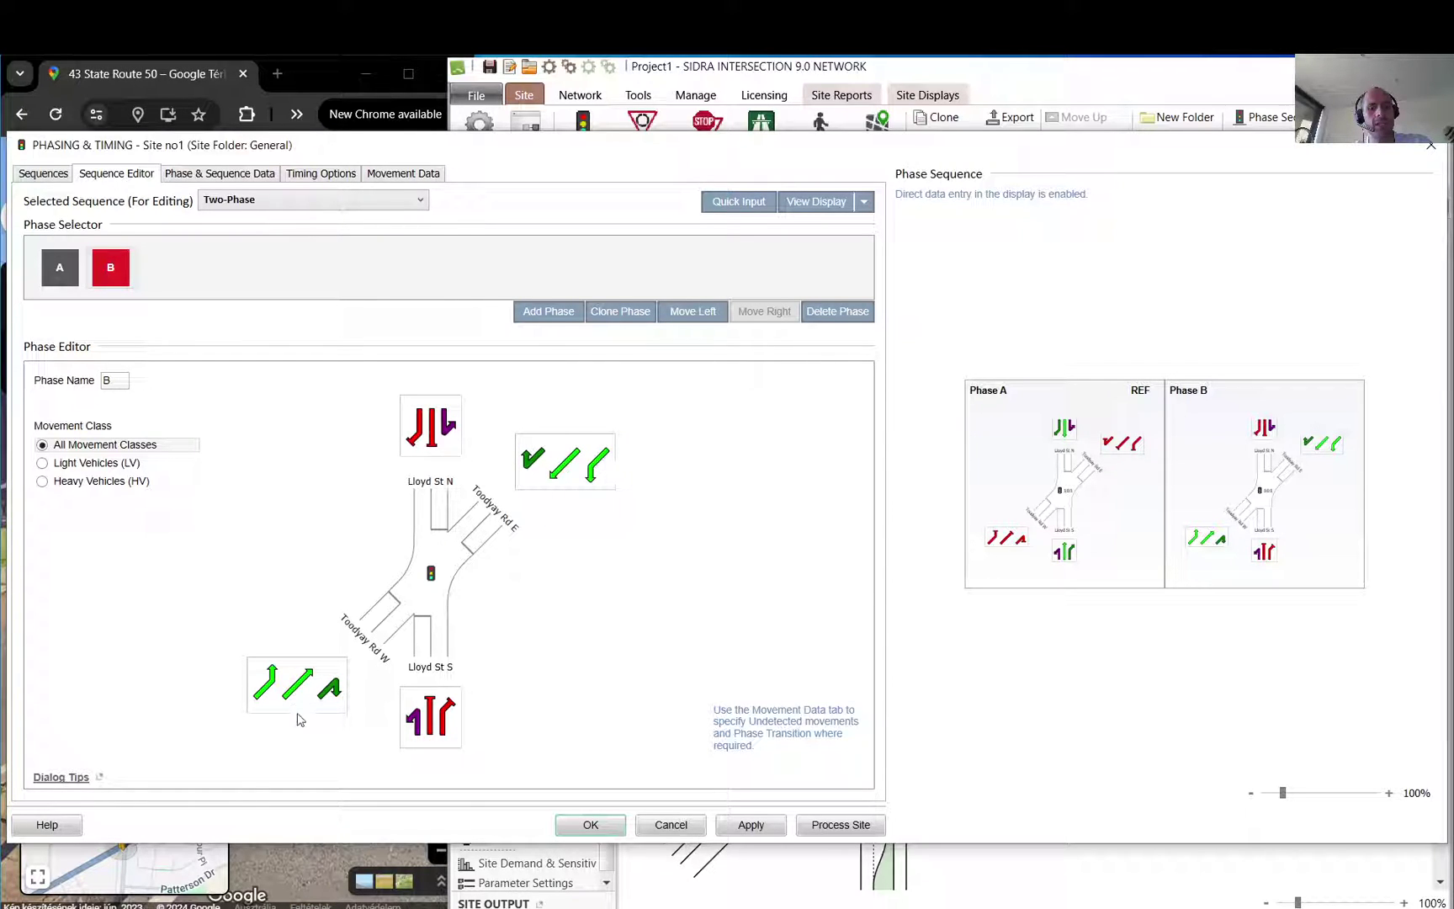
left_click(562, 464)
left_click(600, 462)
left_click(602, 469)
left_click(566, 463)
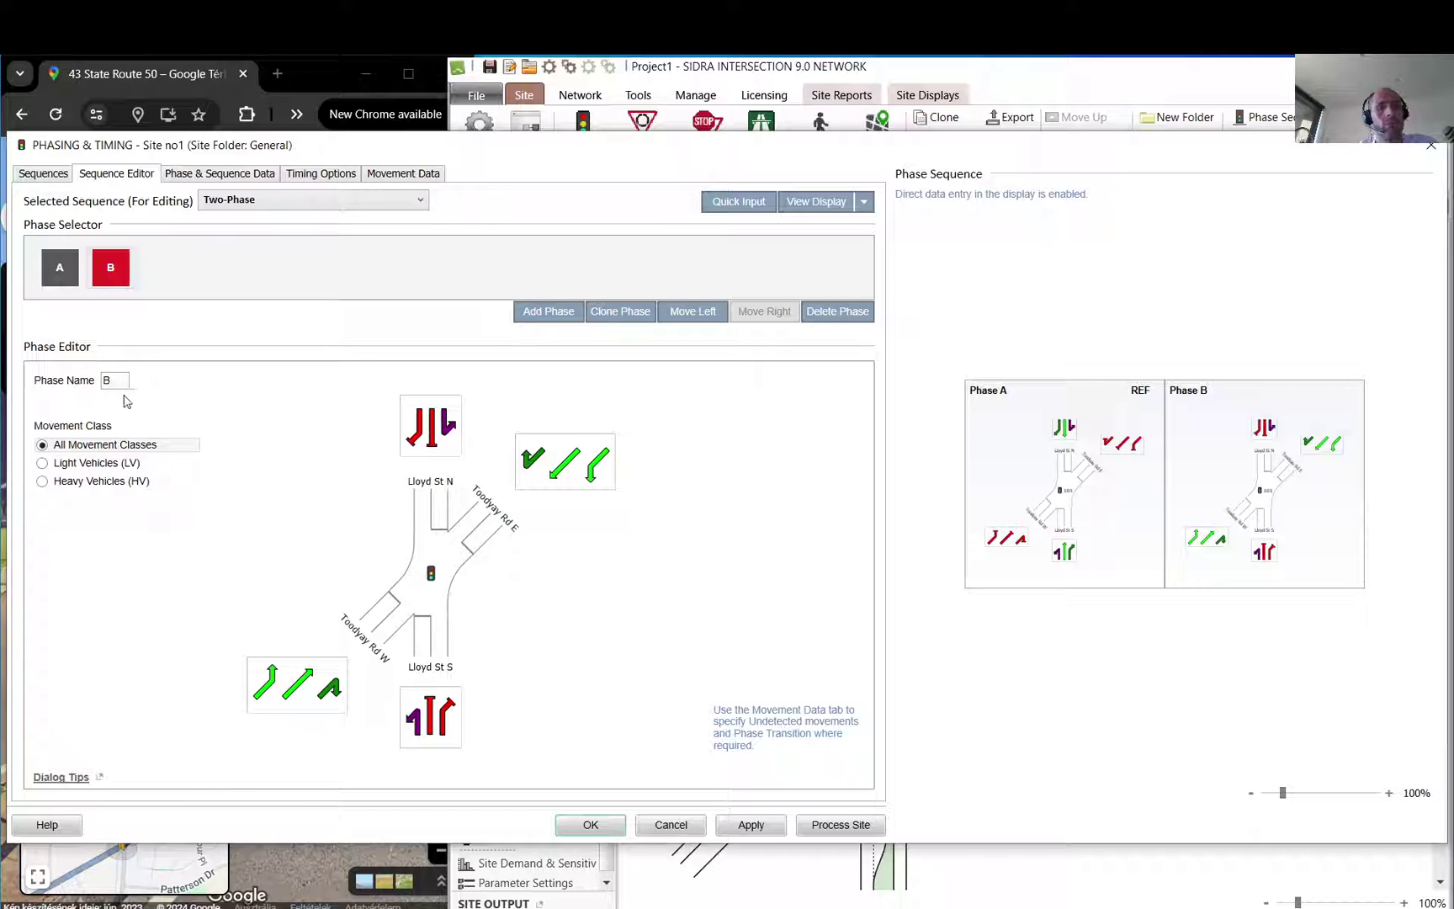
- Review the phase and sequence data and keep the EQUISAT fixed-time analysis method
left_click(215, 174)
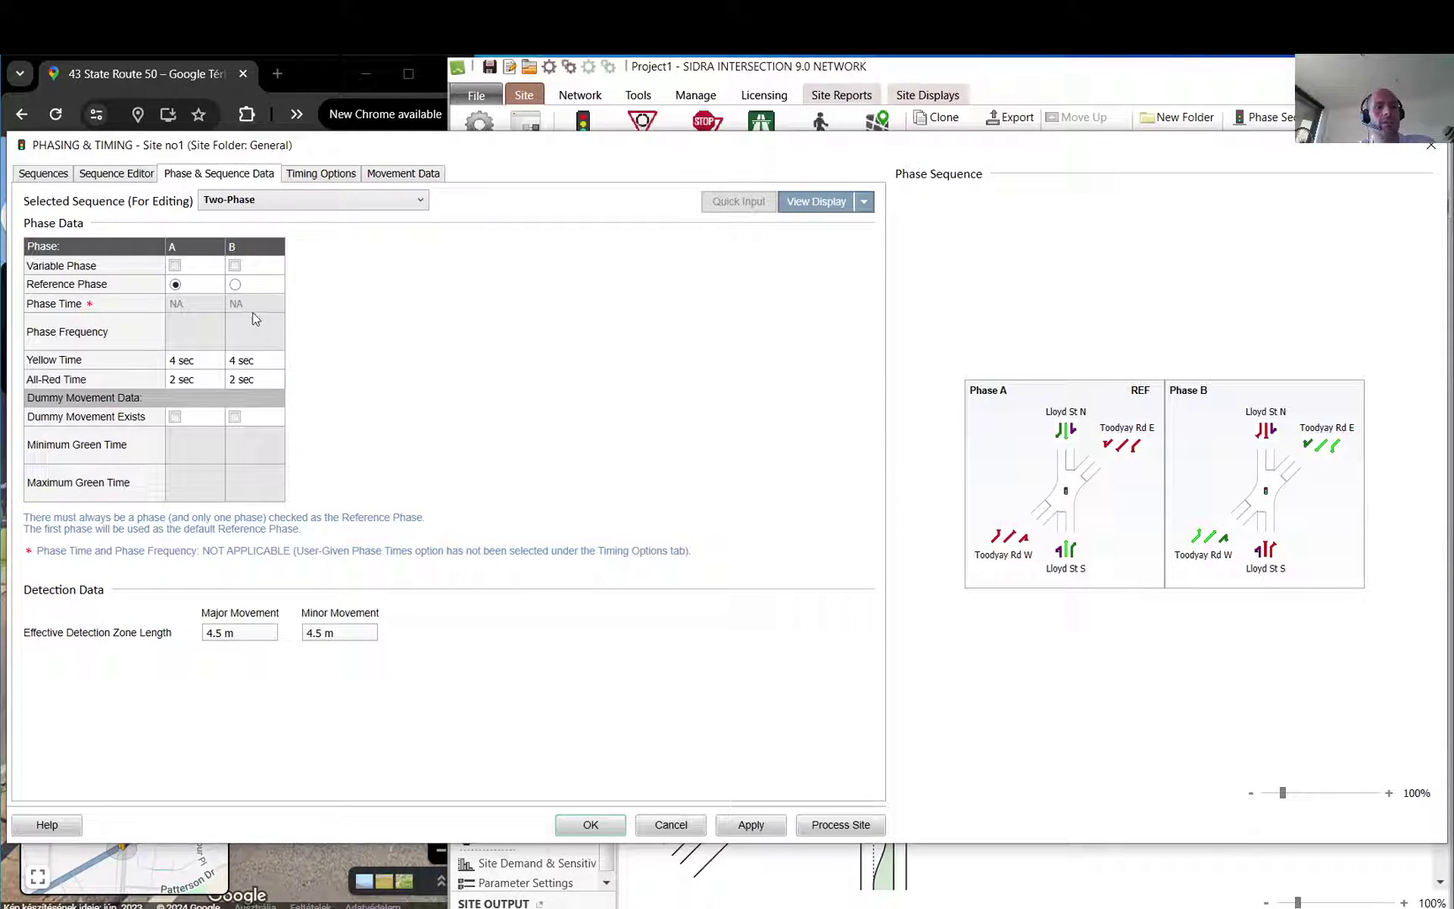
left_click(303, 179)
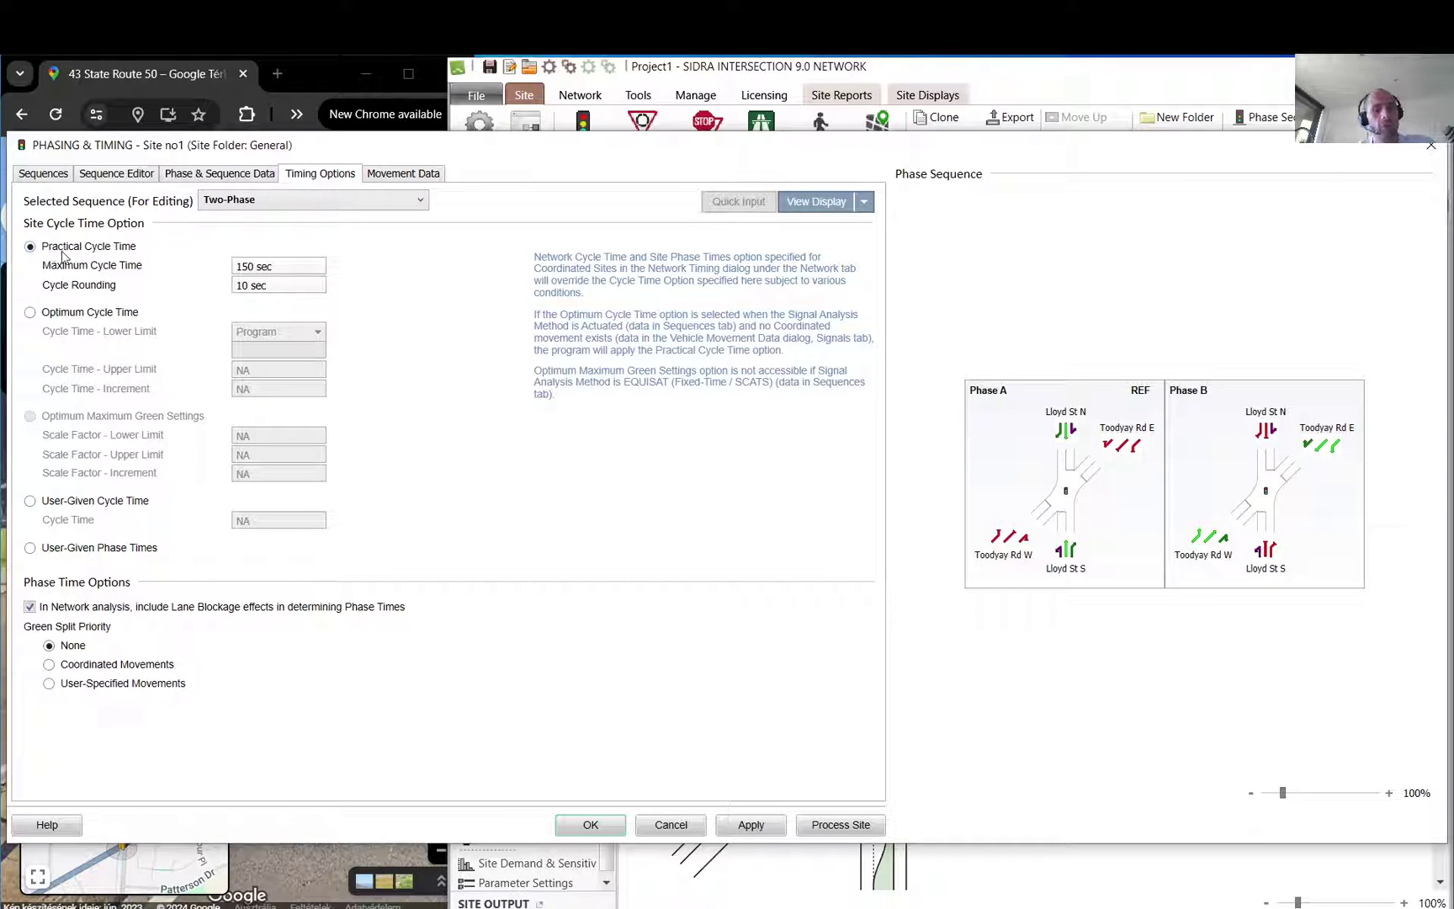
left_click(44, 175)
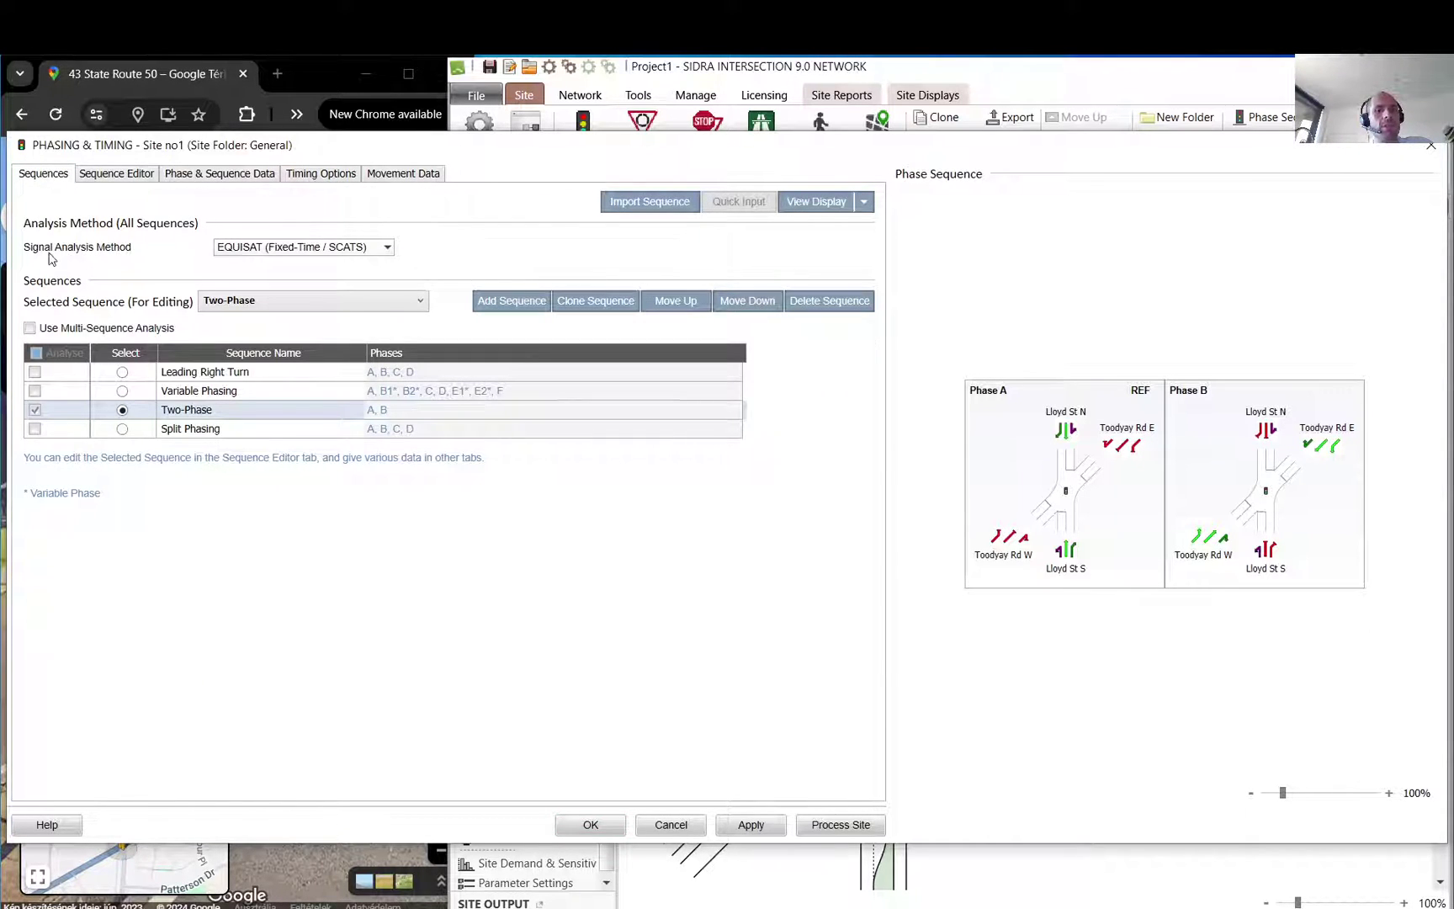
left_click(281, 249)
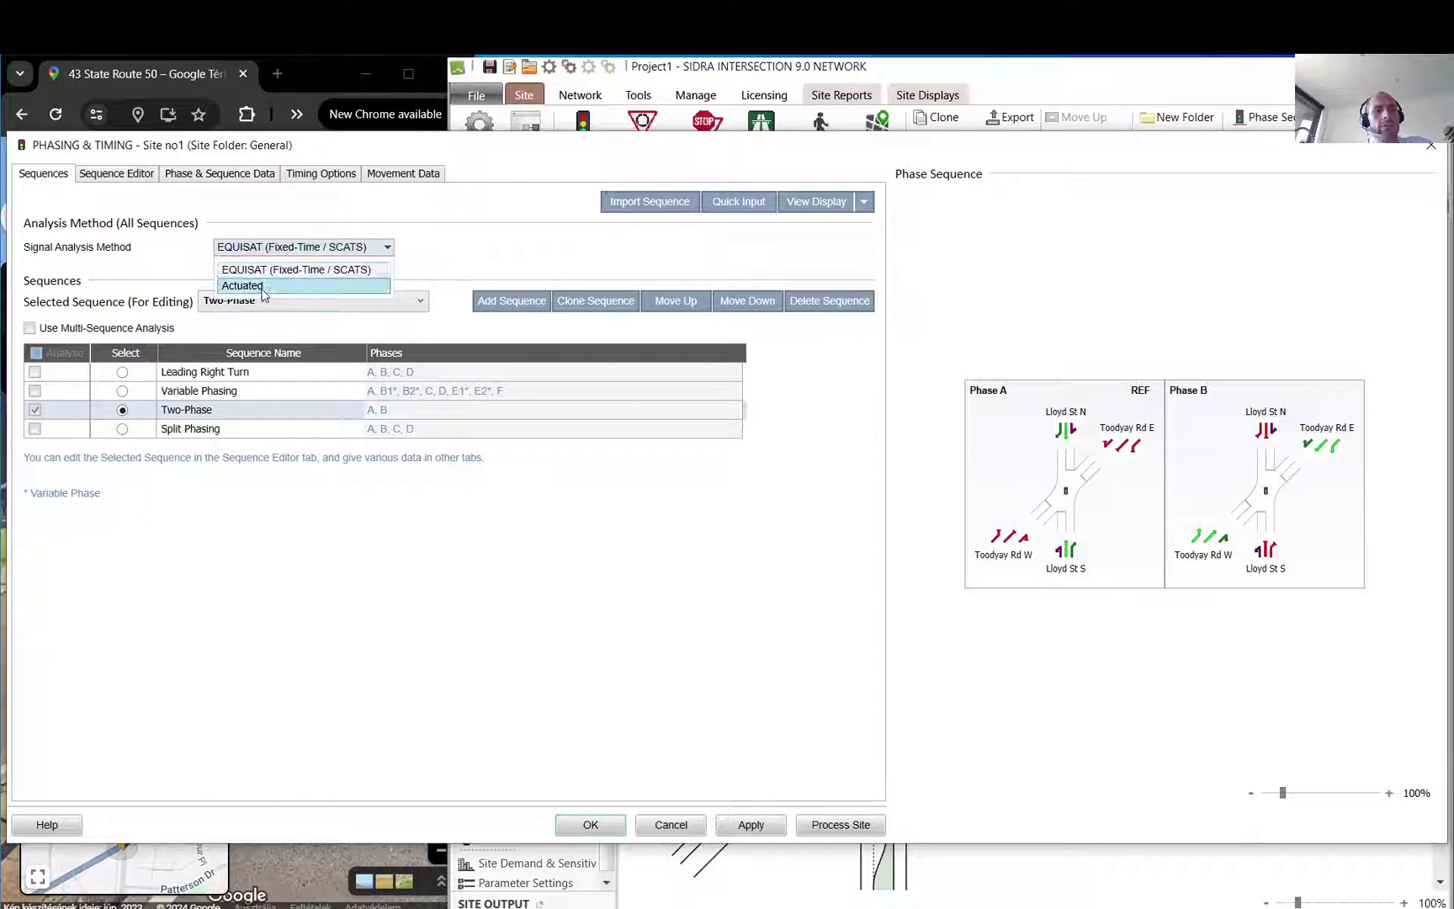
left_click(266, 269)
- Review the cycle time options and phase A's movement data, then confirm and close Phasing & Timing
left_click(321, 174)
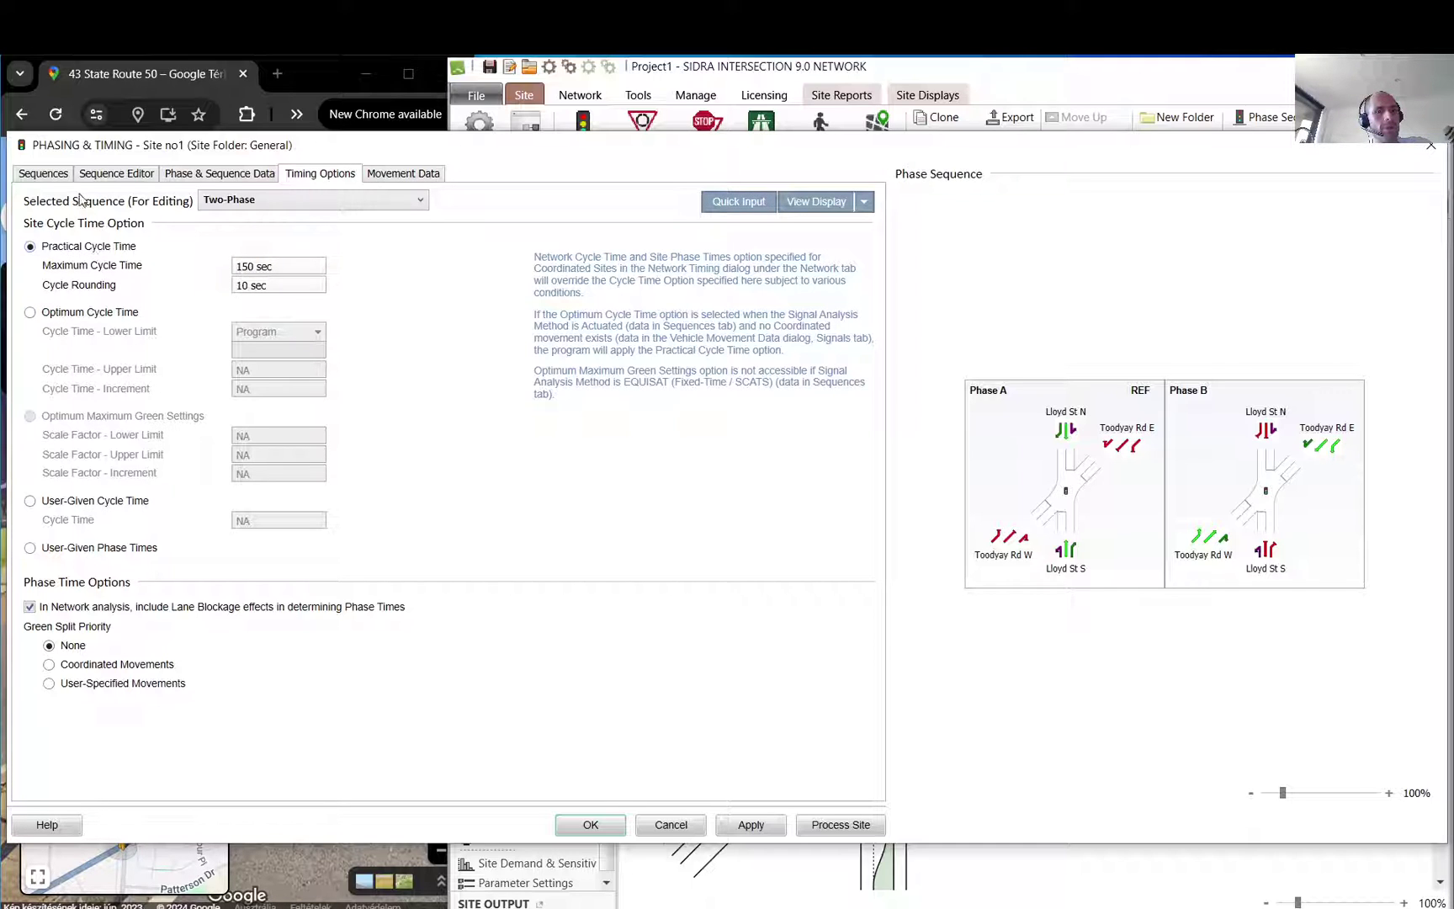
left_click(52, 173)
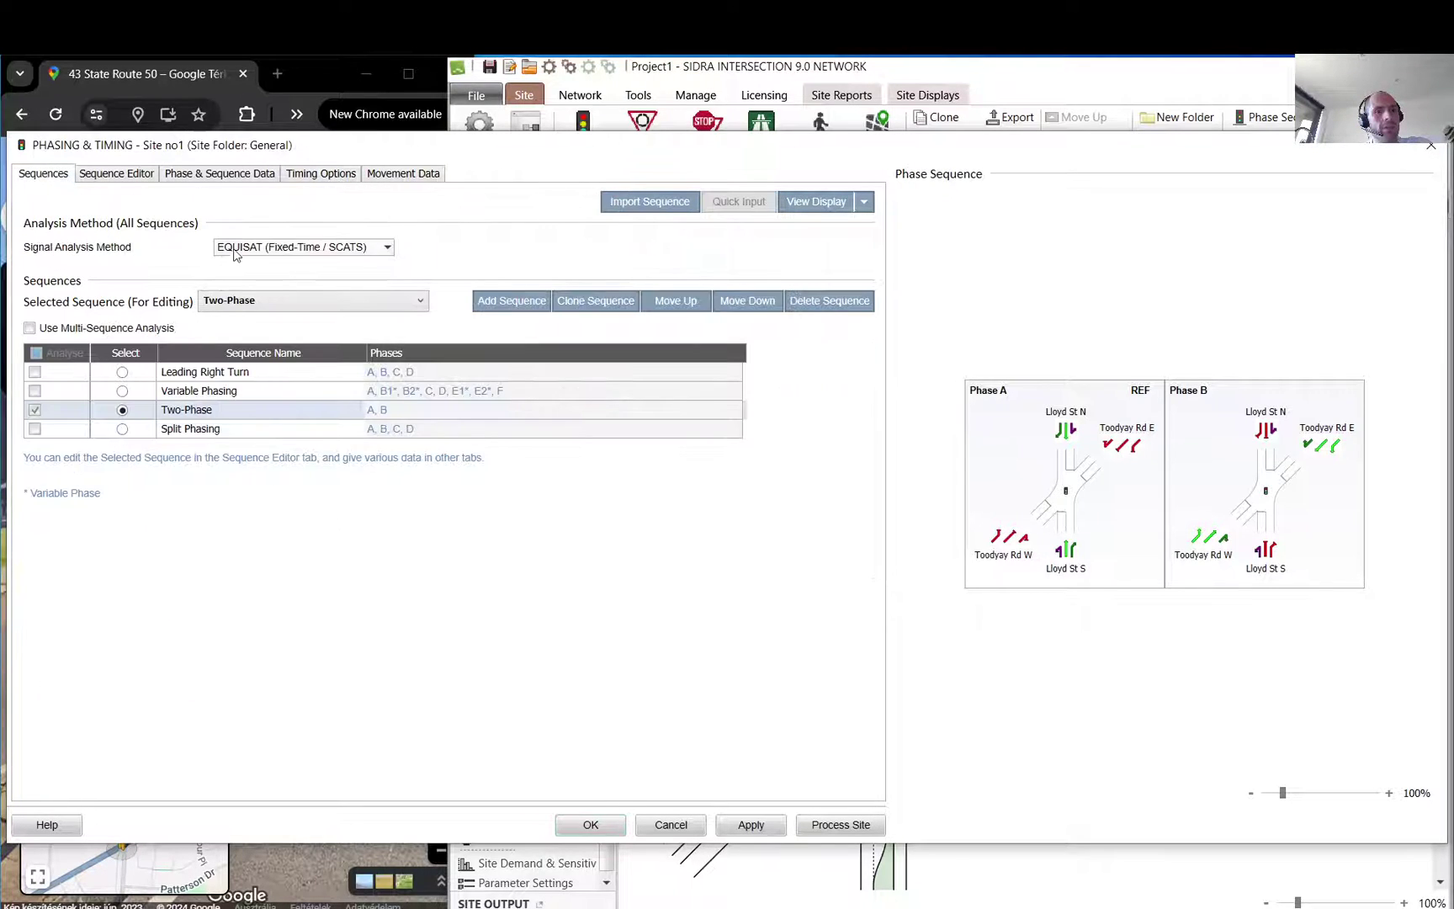
left_click(314, 174)
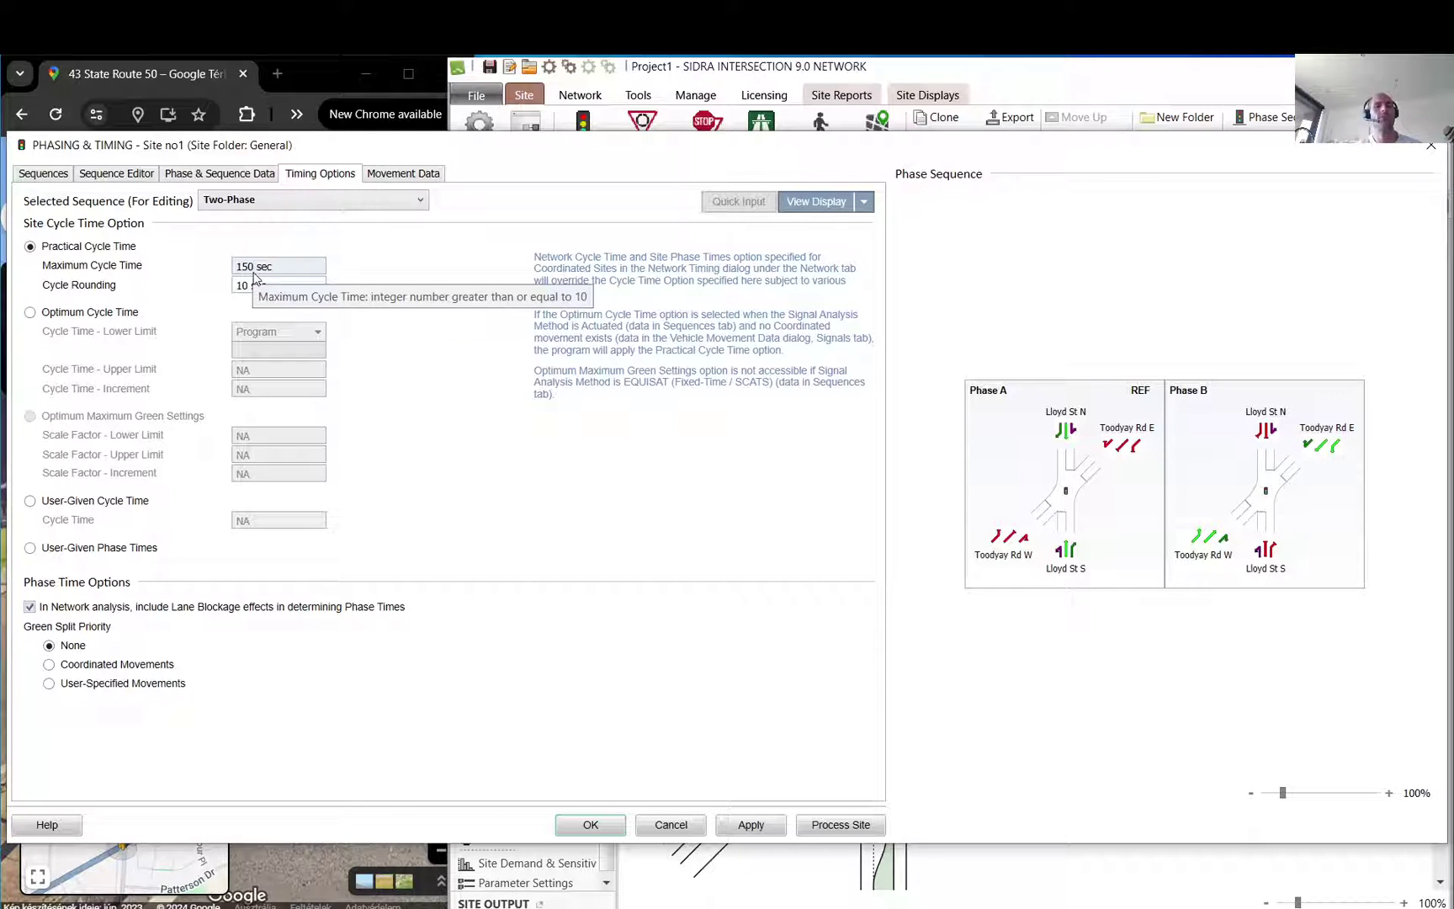
left_click(253, 267)
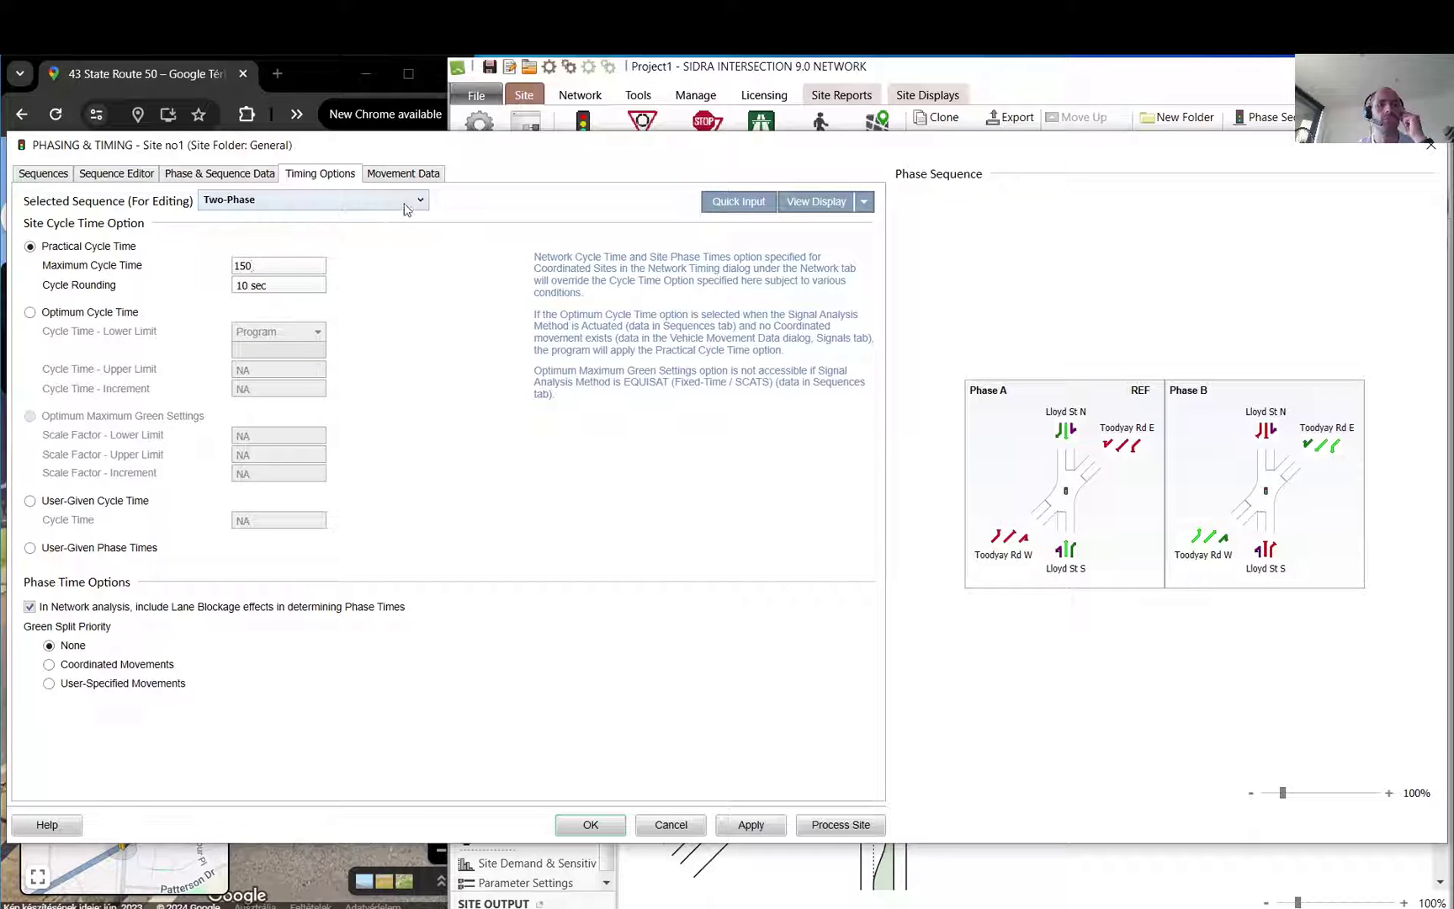
left_click(390, 175)
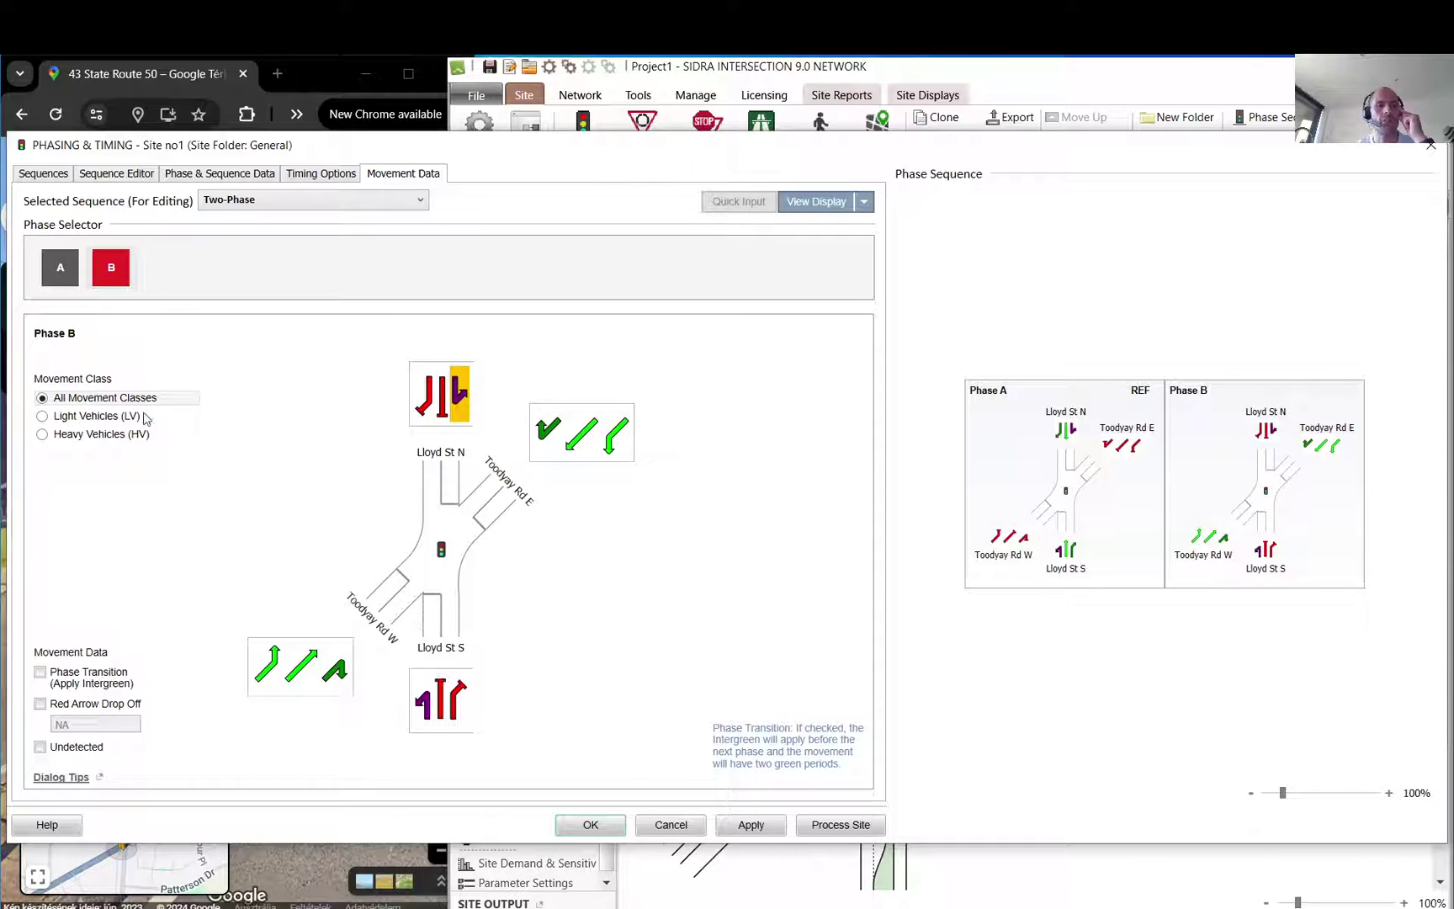
left_click(59, 268)
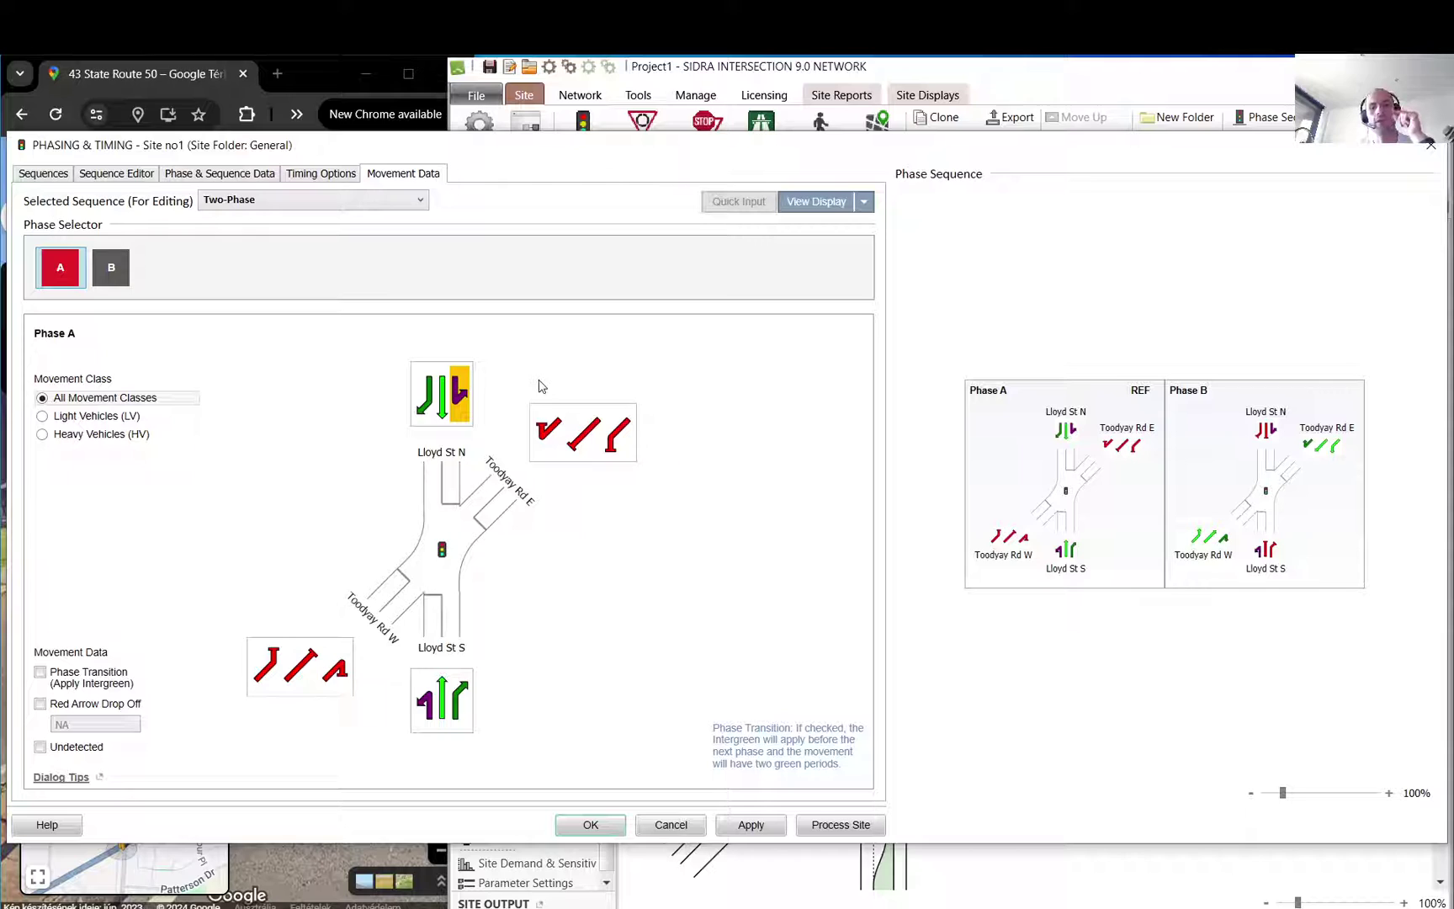
left_click(590, 825)
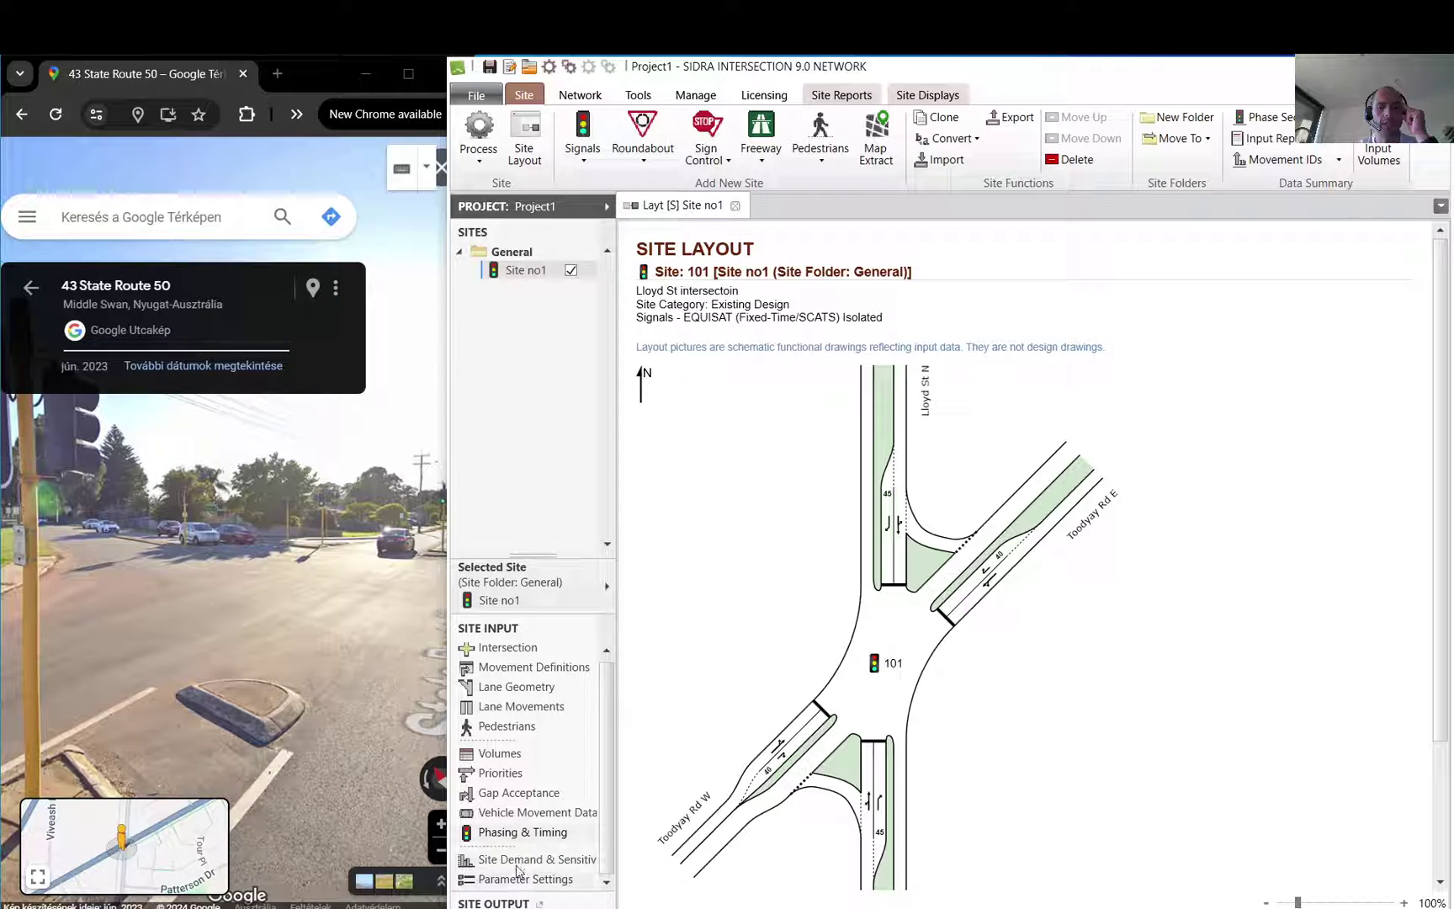
- Check Demand & Sensitivity and Parameter Settings unchanged, then process Site no1 from Phasing & Timing
left_click(517, 860)
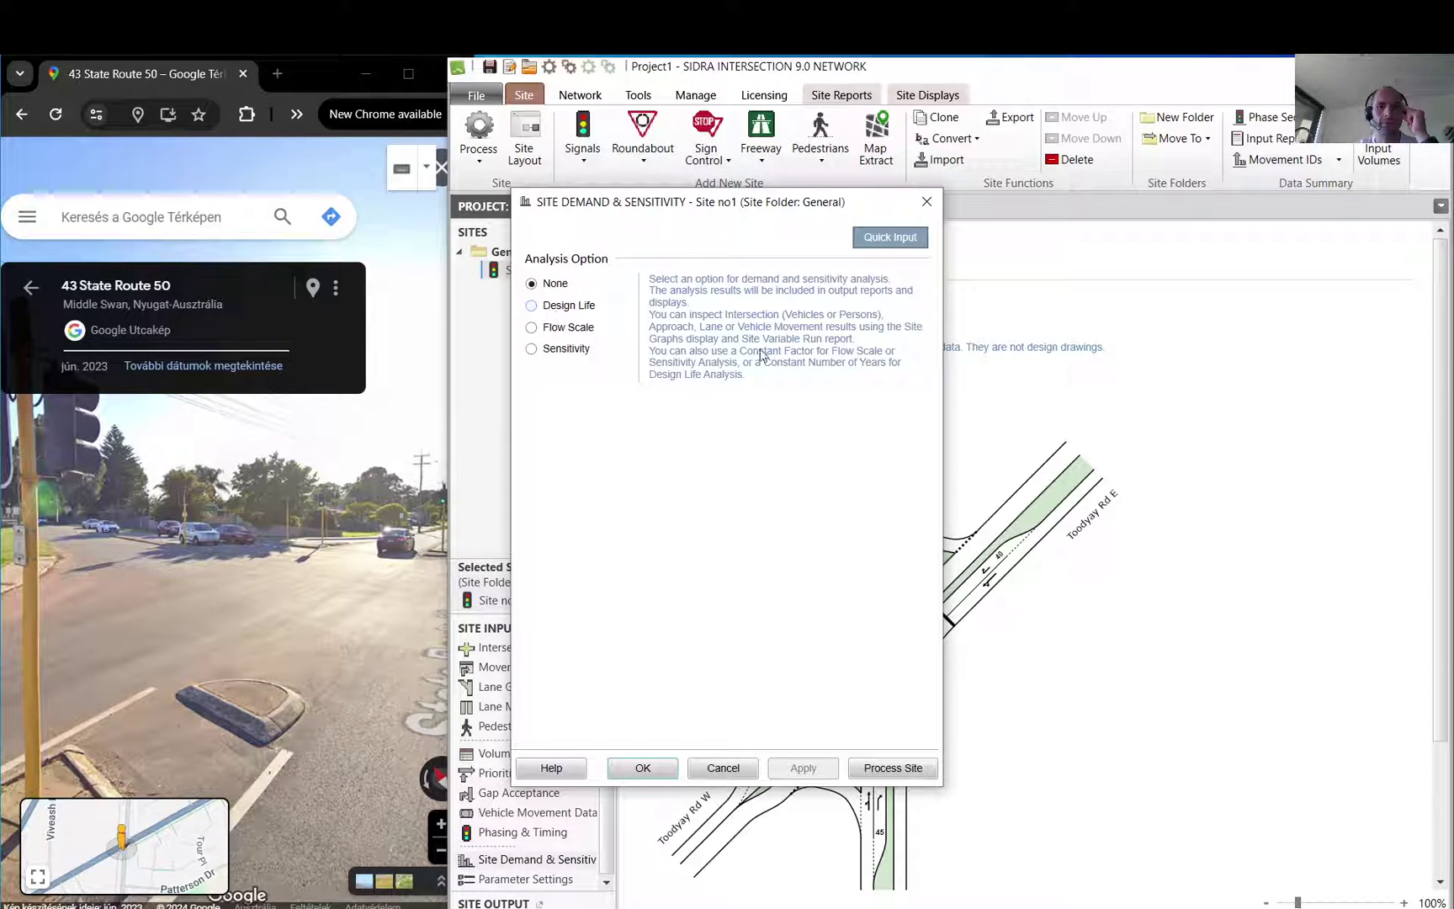
left_click(928, 202)
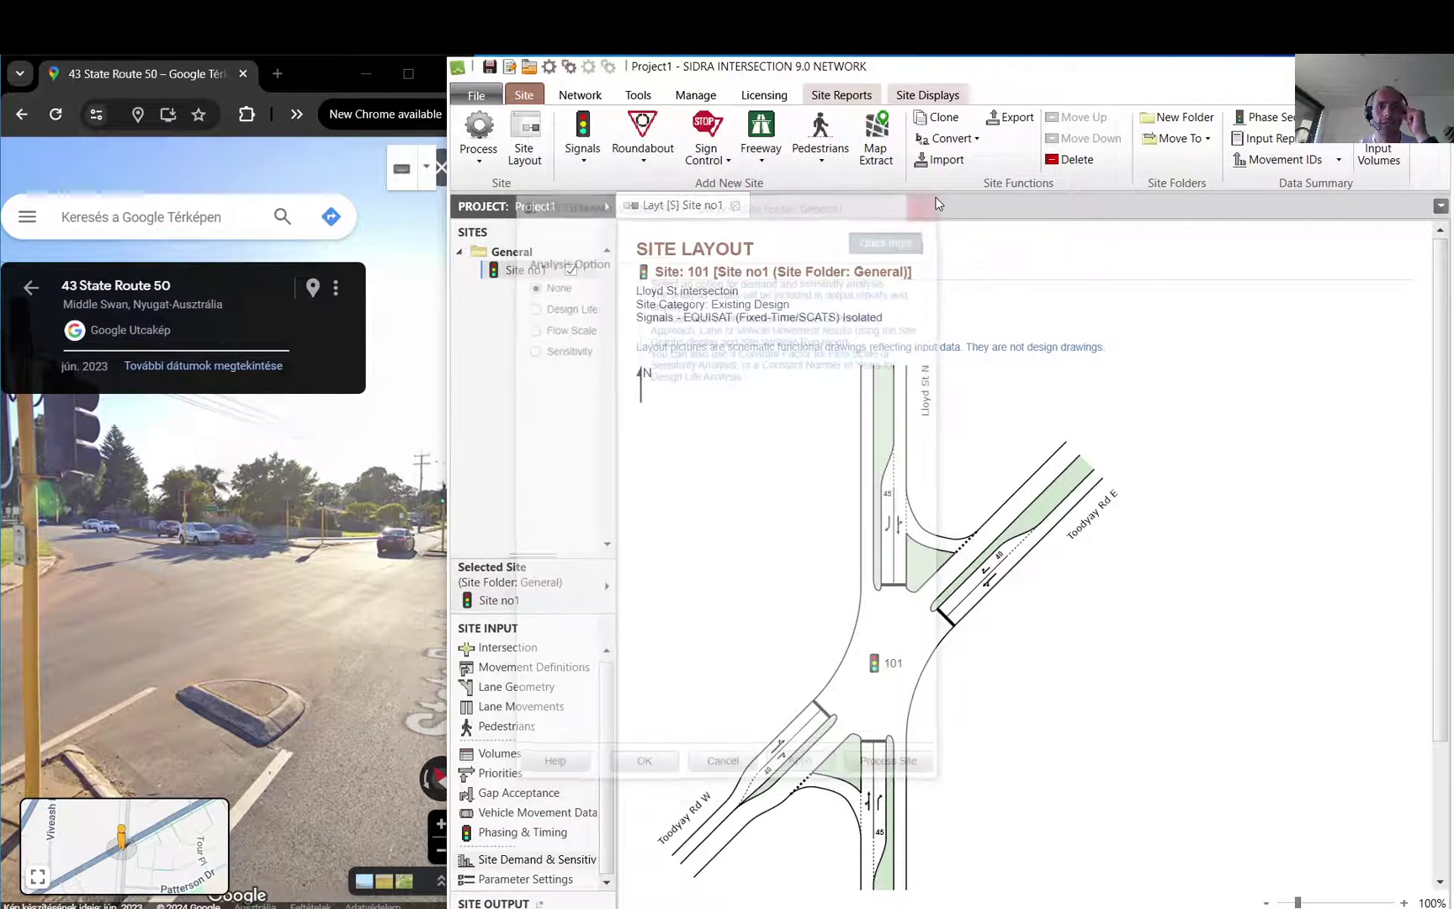
left_click(523, 888)
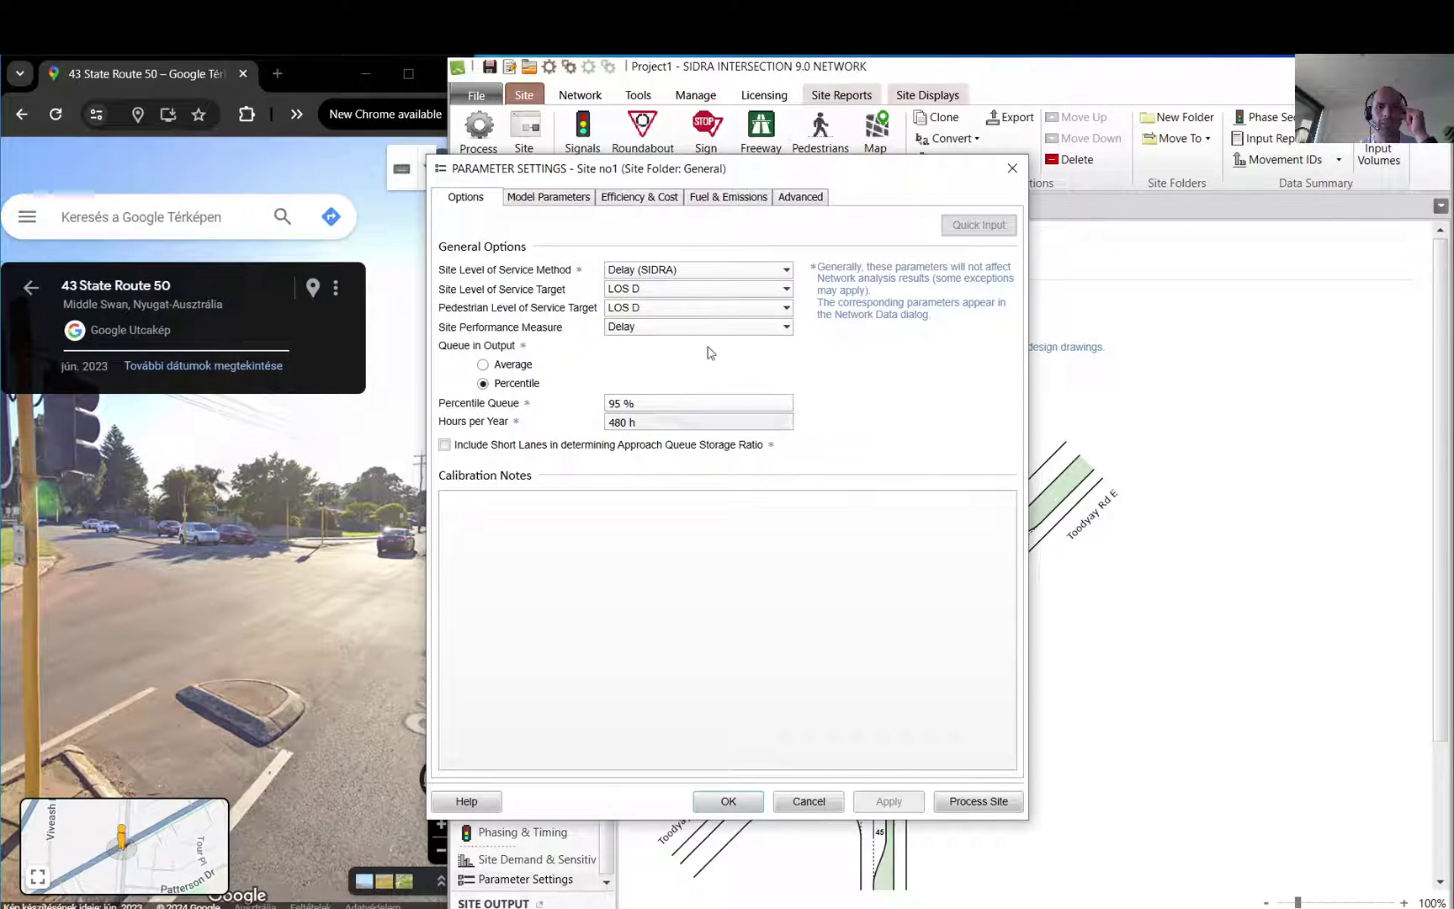
left_click(1013, 169)
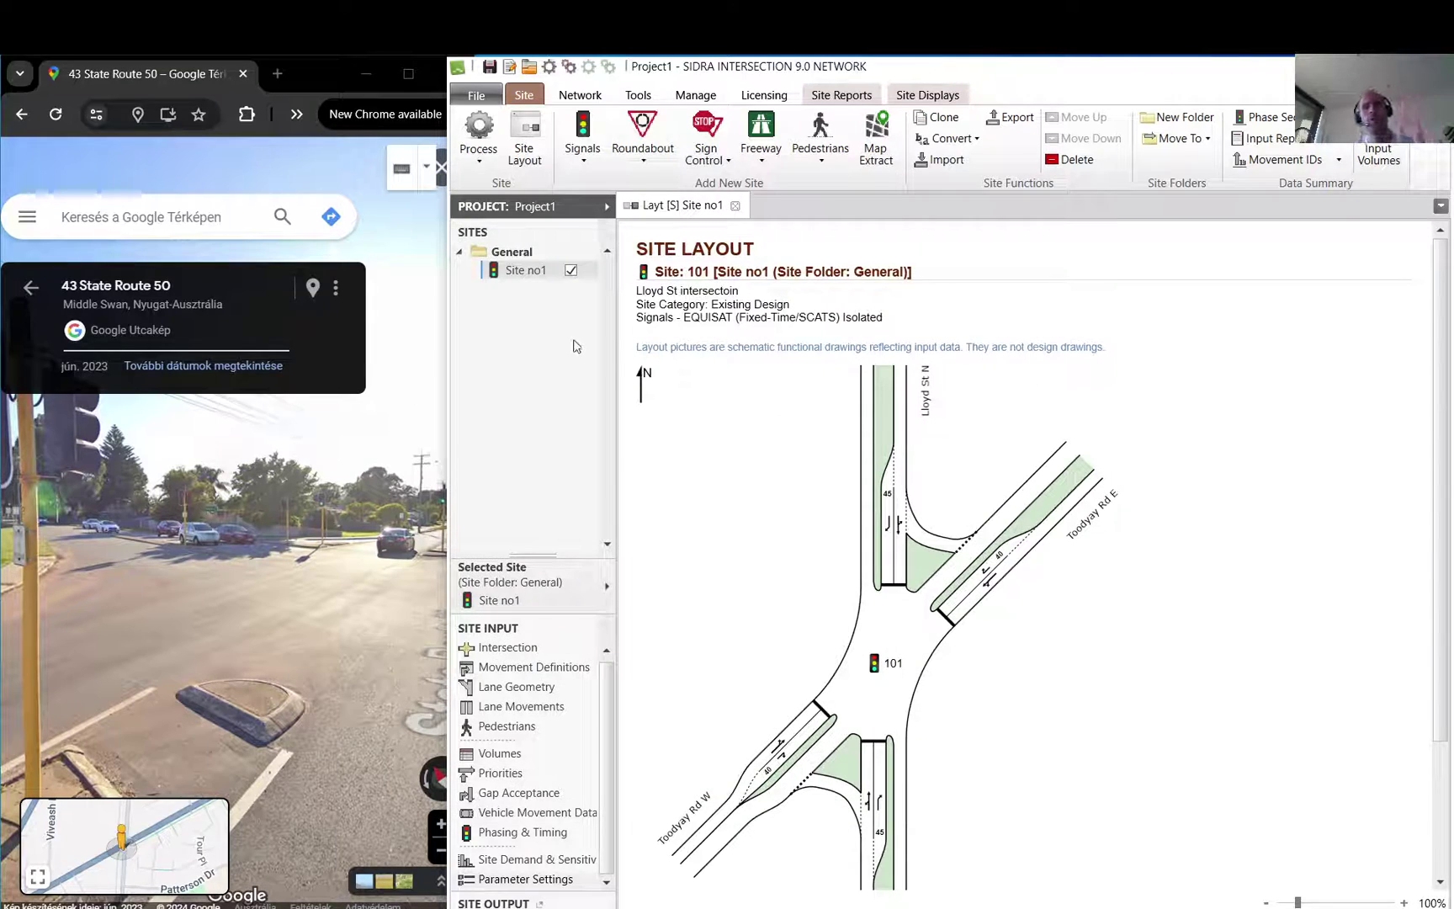
left_click(522, 832)
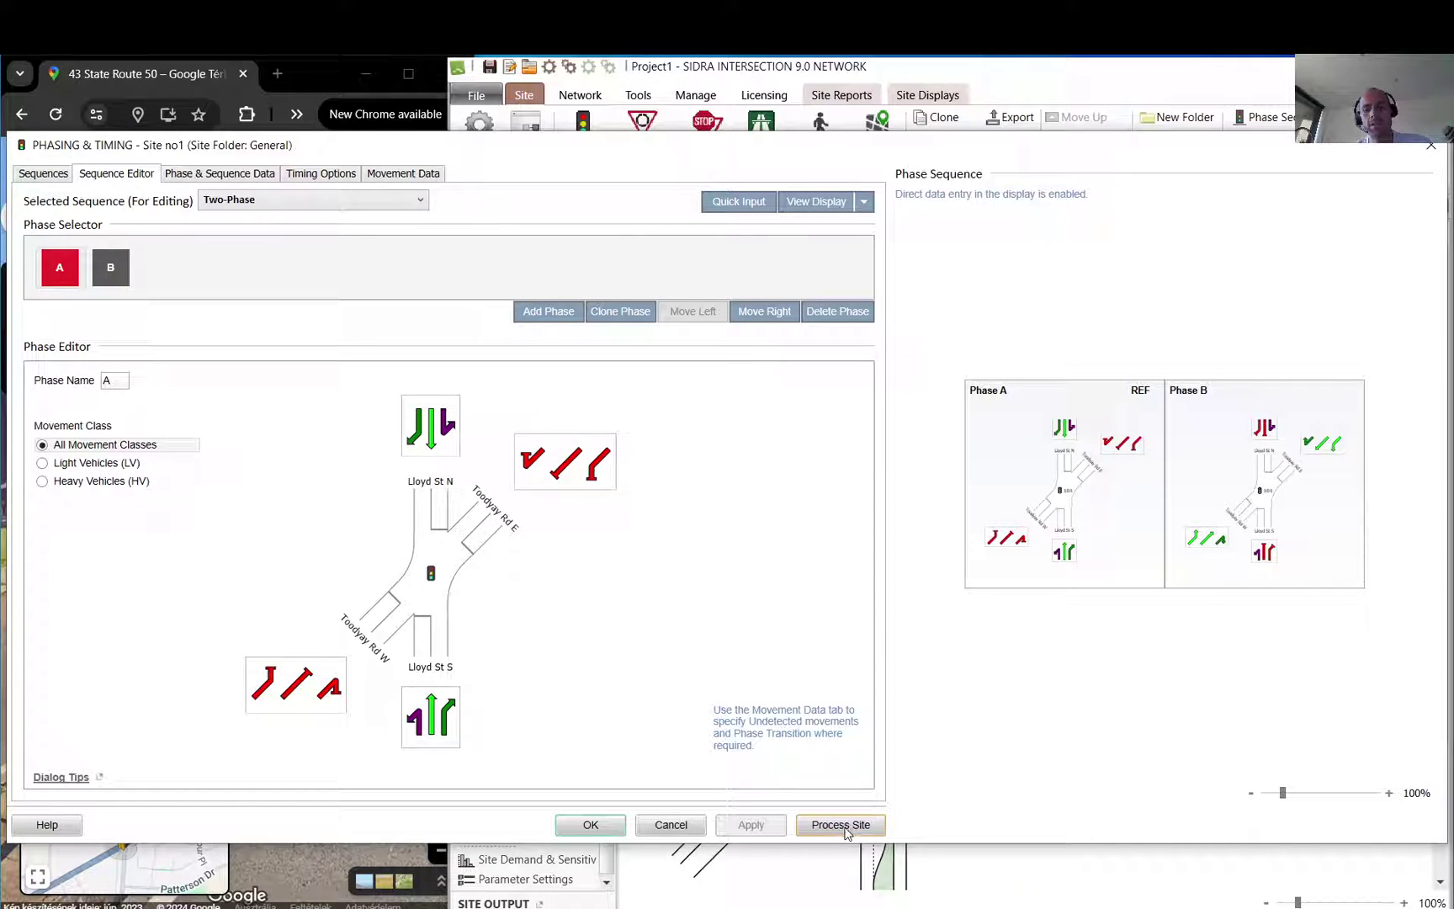
left_click(844, 827)
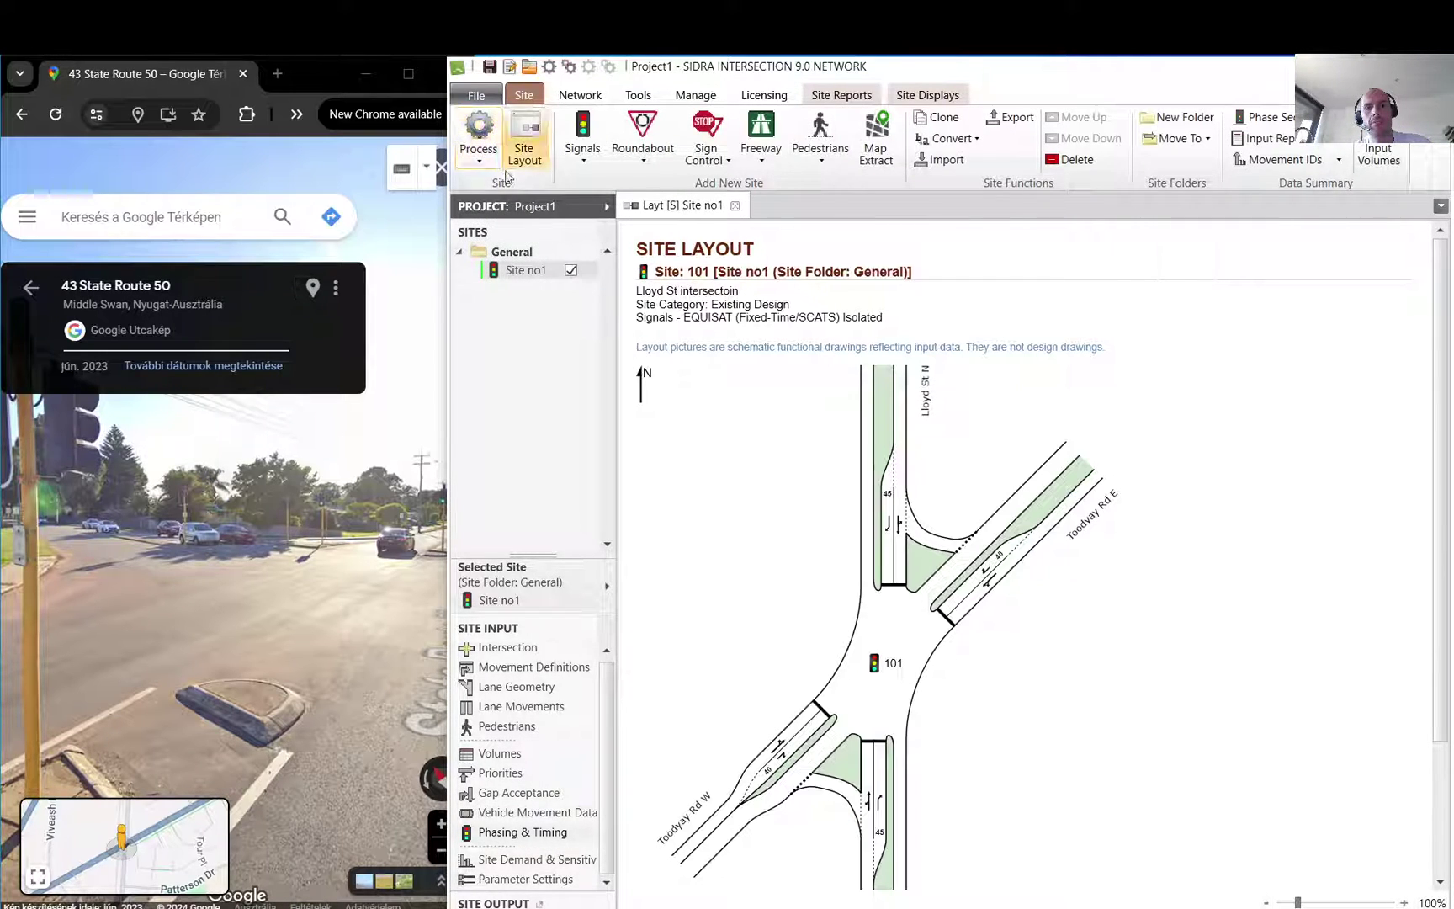
- Open the Movement Summary report and highlight its performance column headings and units row
left_click(839, 96)
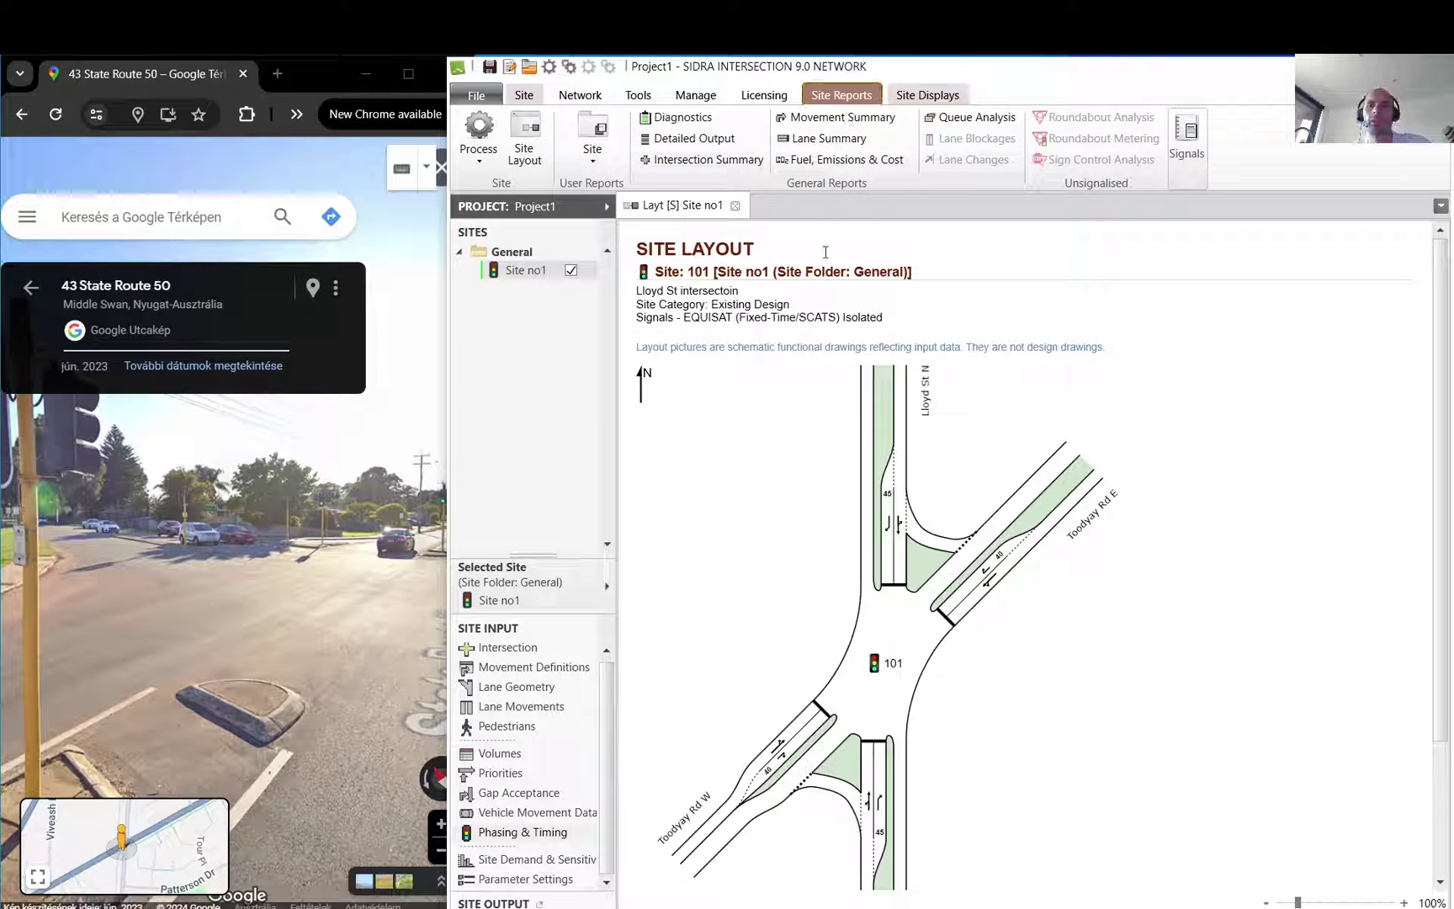
left_click(829, 124)
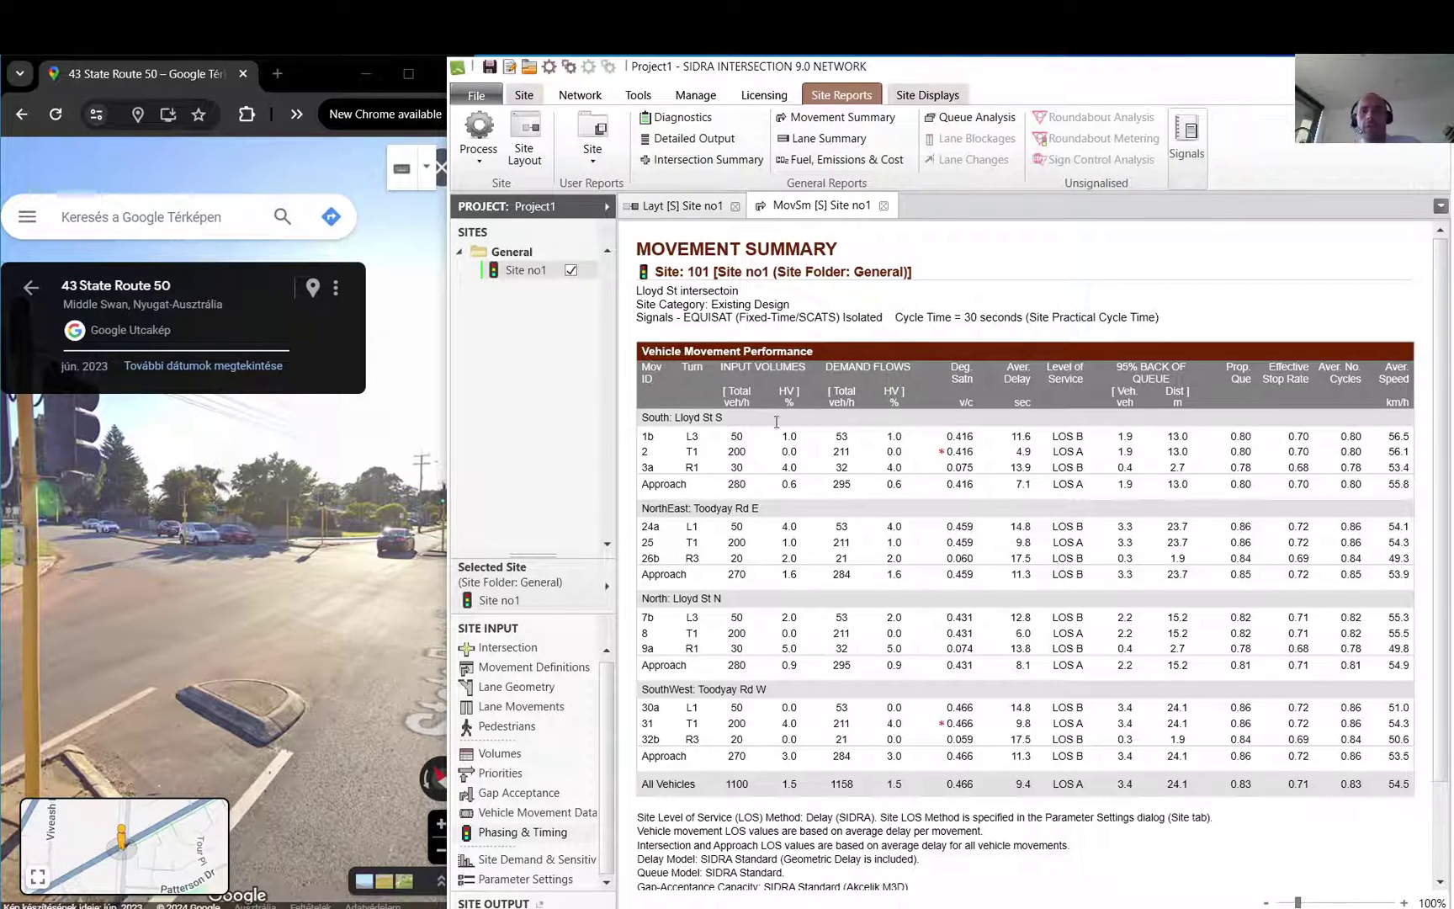
left_click_drag(637, 362, 1412, 403)
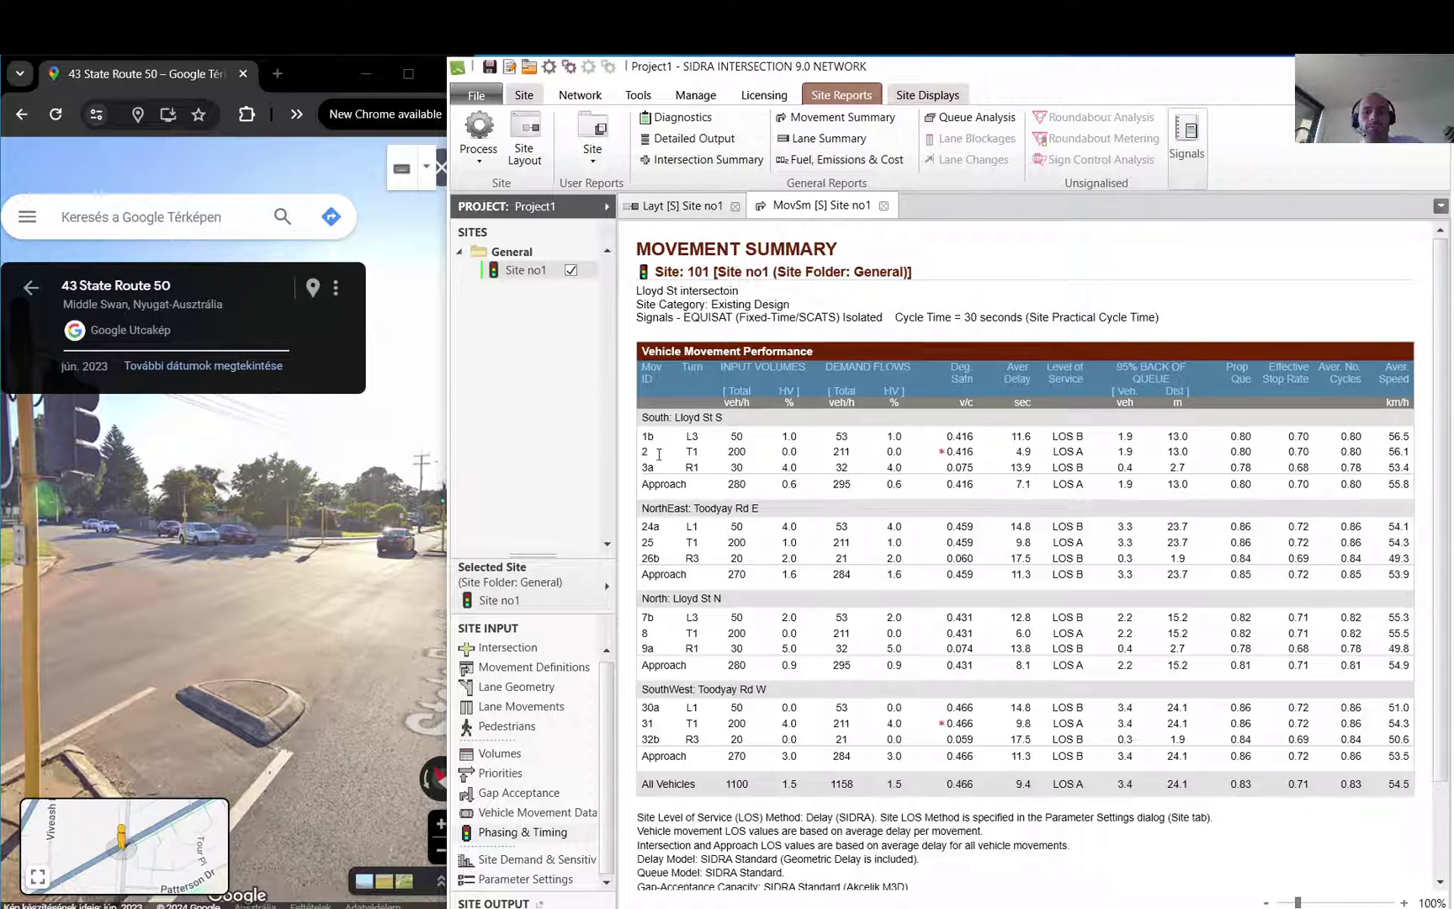
left_click(636, 418)
left_click_drag(638, 417, 710, 435)
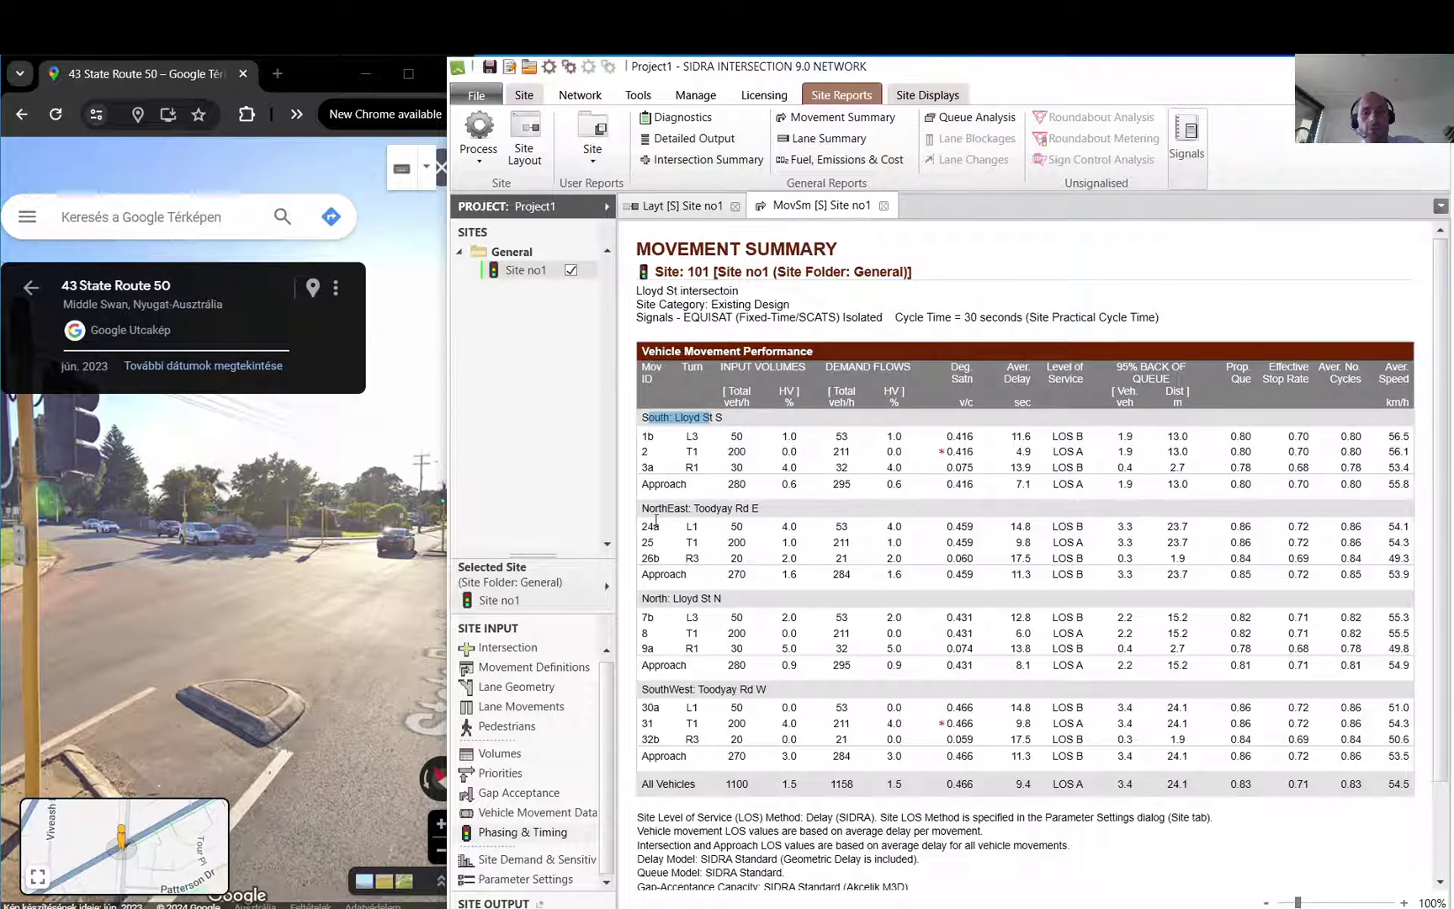
- Highlight the approach and movement rows, including movement 24a and the South Lloyd St rows
left_click_drag(639, 505, 758, 513)
left_click_drag(648, 598, 723, 599)
left_click_drag(639, 689, 763, 690)
left_click_drag(654, 755, 711, 739)
left_click_drag(673, 648, 764, 648)
left_click_drag(639, 526, 763, 526)
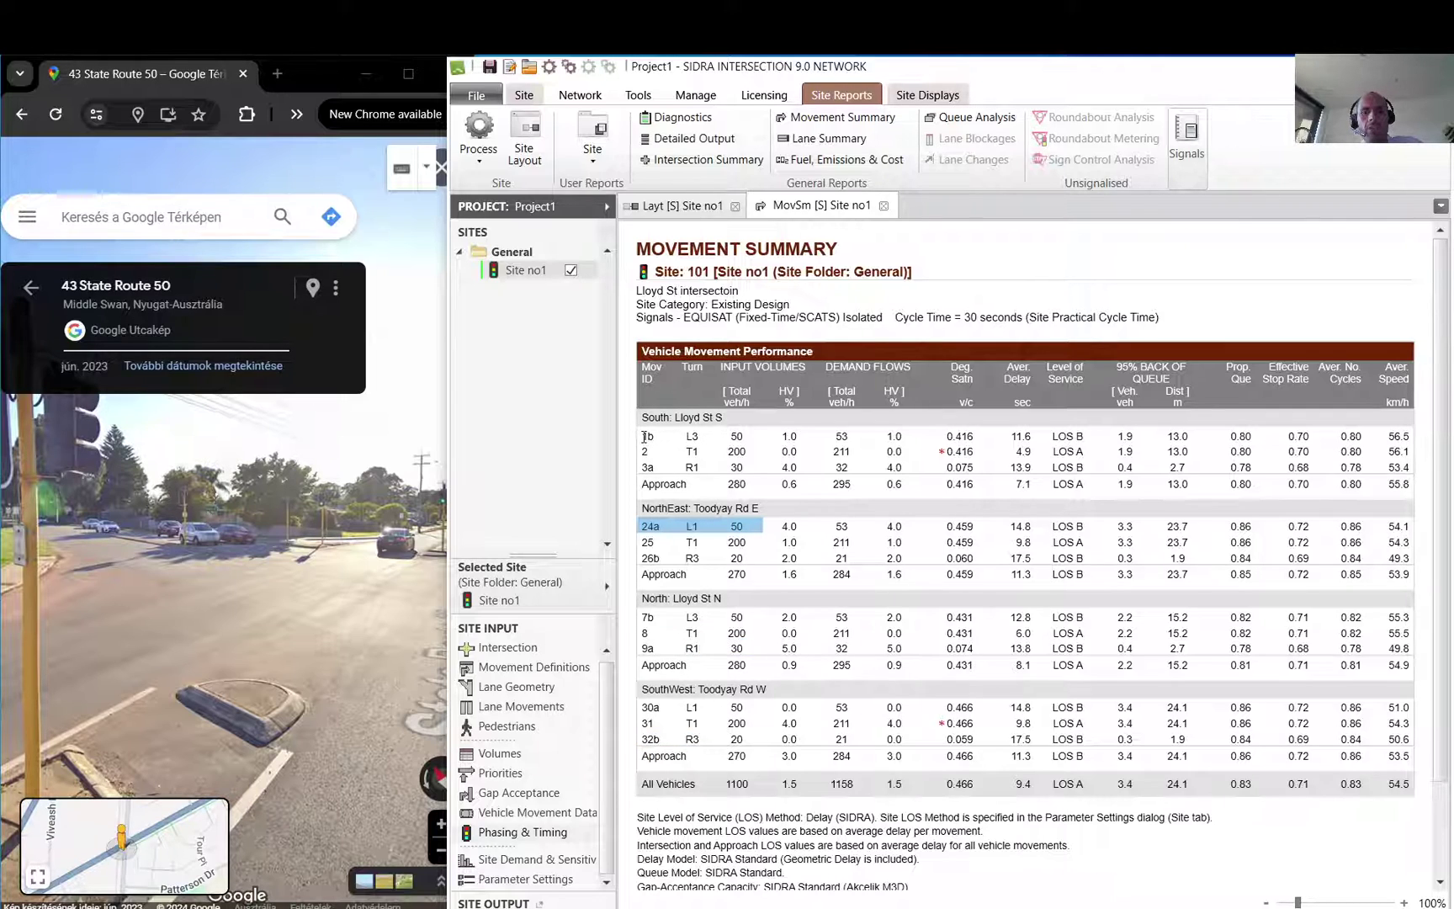
left_click_drag(644, 436, 750, 462)
left_click(750, 463)
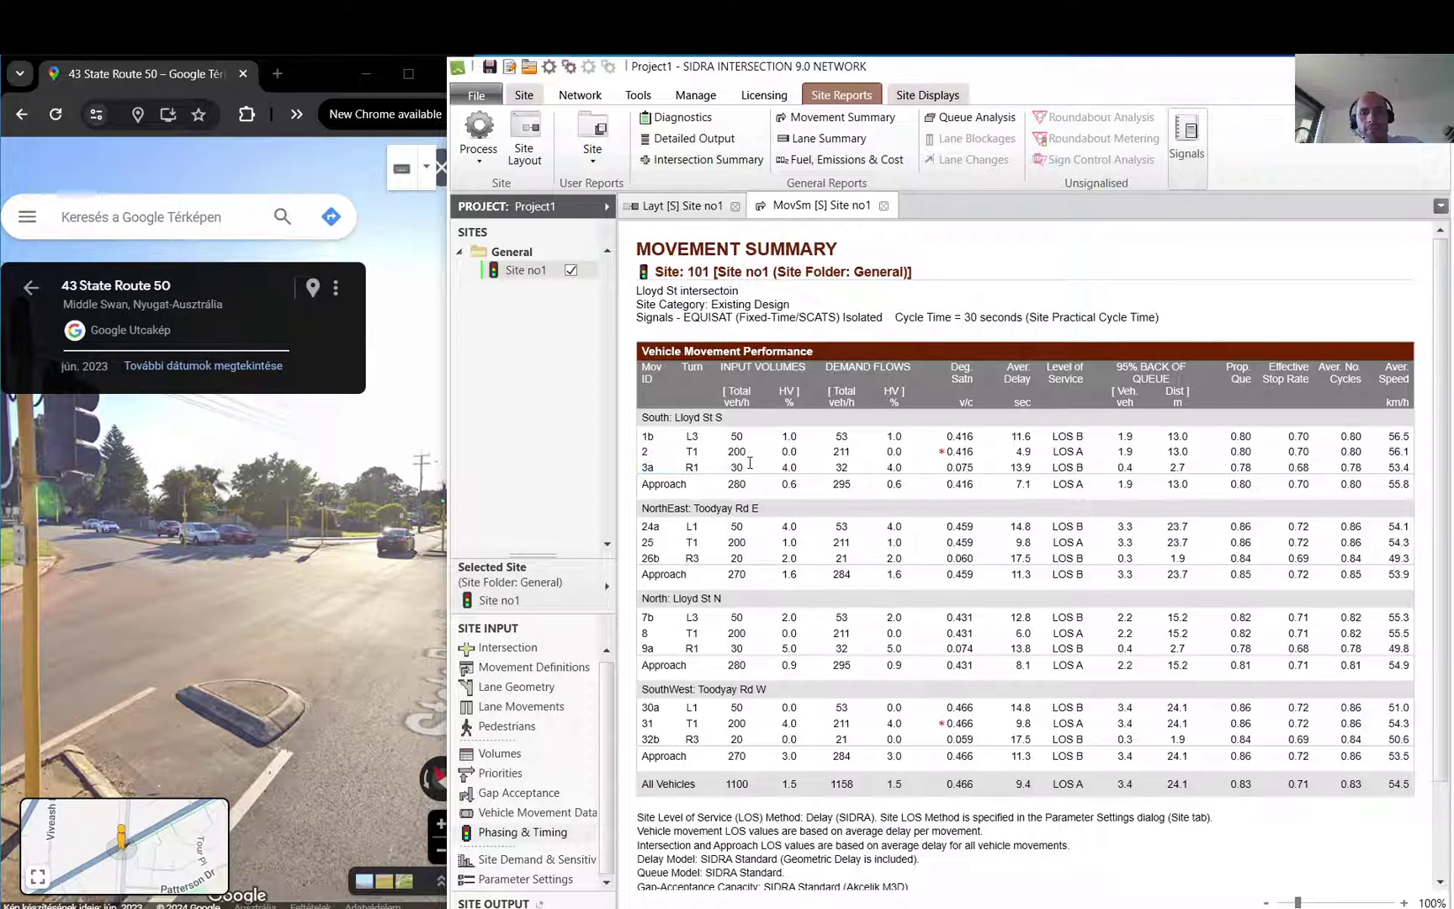
- Point out the turn types of movements 1b and 24a and the INPUT VOLUMES heading
left_click_drag(647, 438, 694, 437)
left_click(692, 446)
left_click(691, 452)
left_click_drag(686, 527, 700, 559)
left_click(687, 743)
left_click_drag(676, 394, 904, 367)
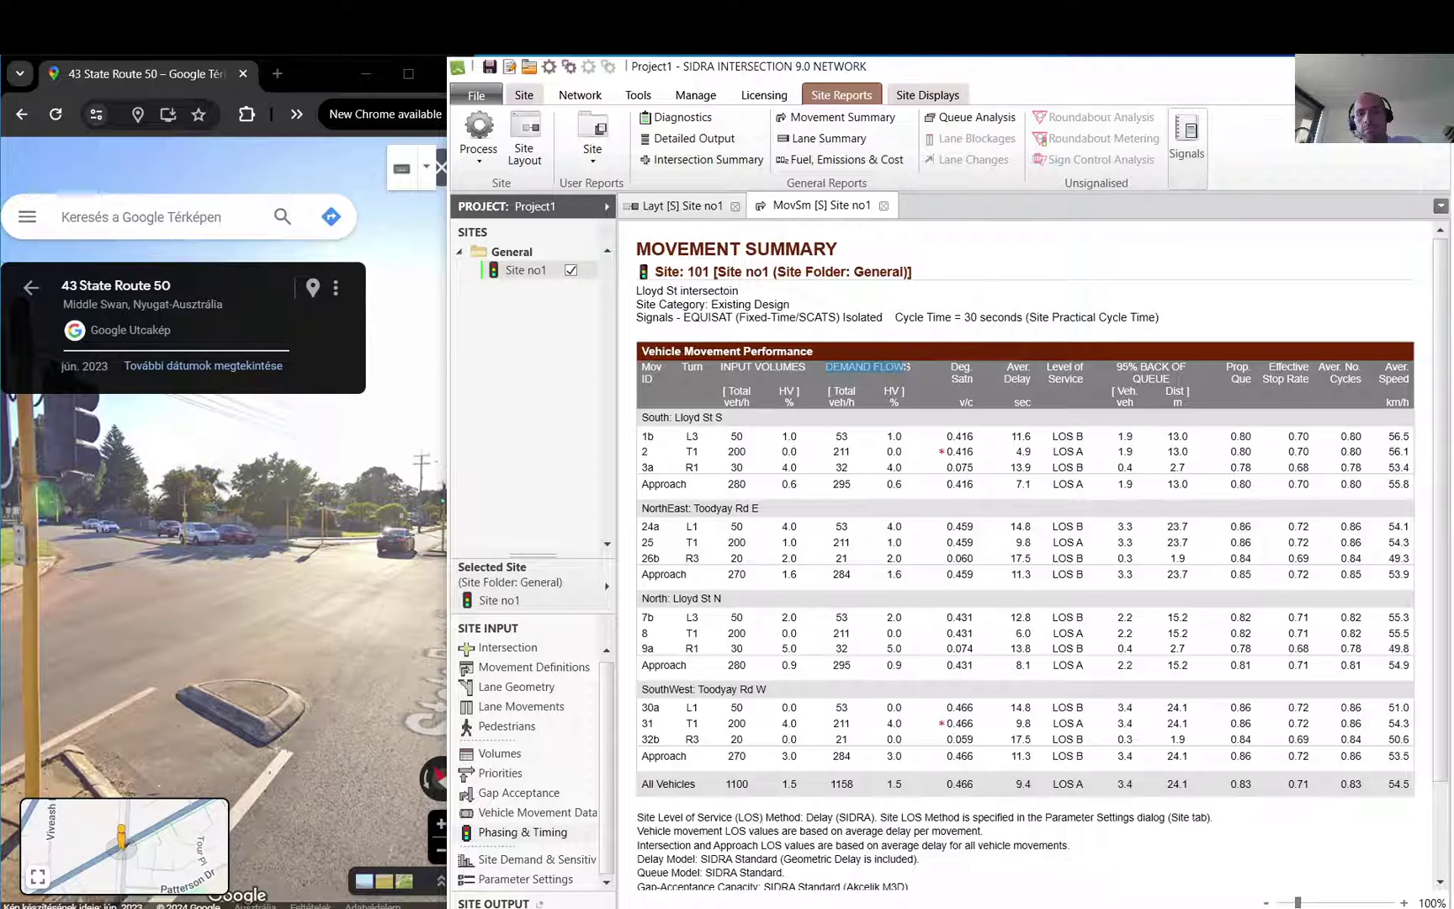
left_click_drag(849, 486, 845, 468)
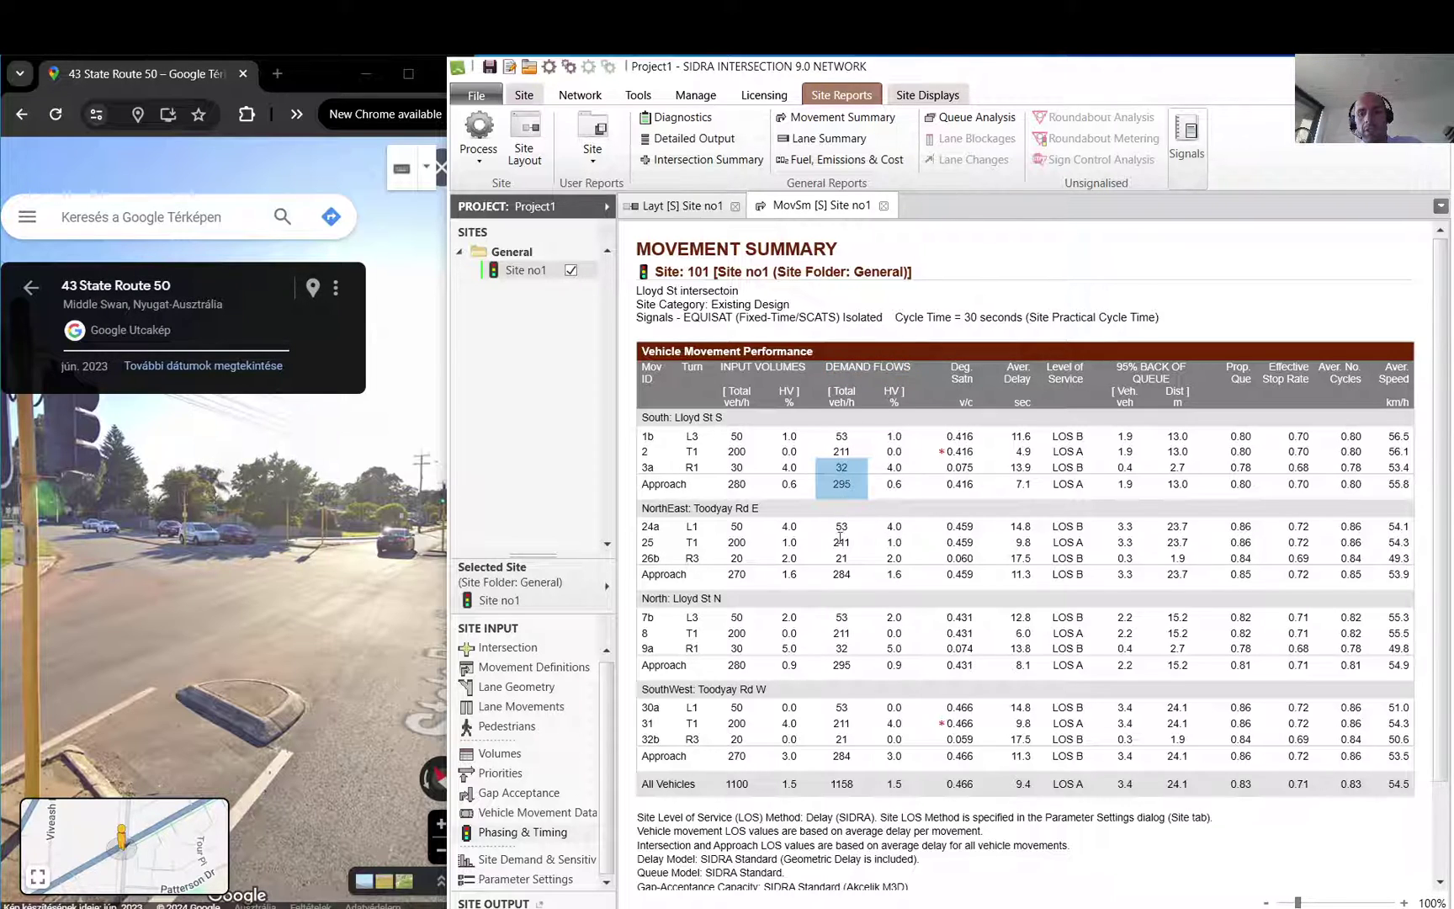
left_click_drag(841, 678, 847, 609)
left_click(847, 606)
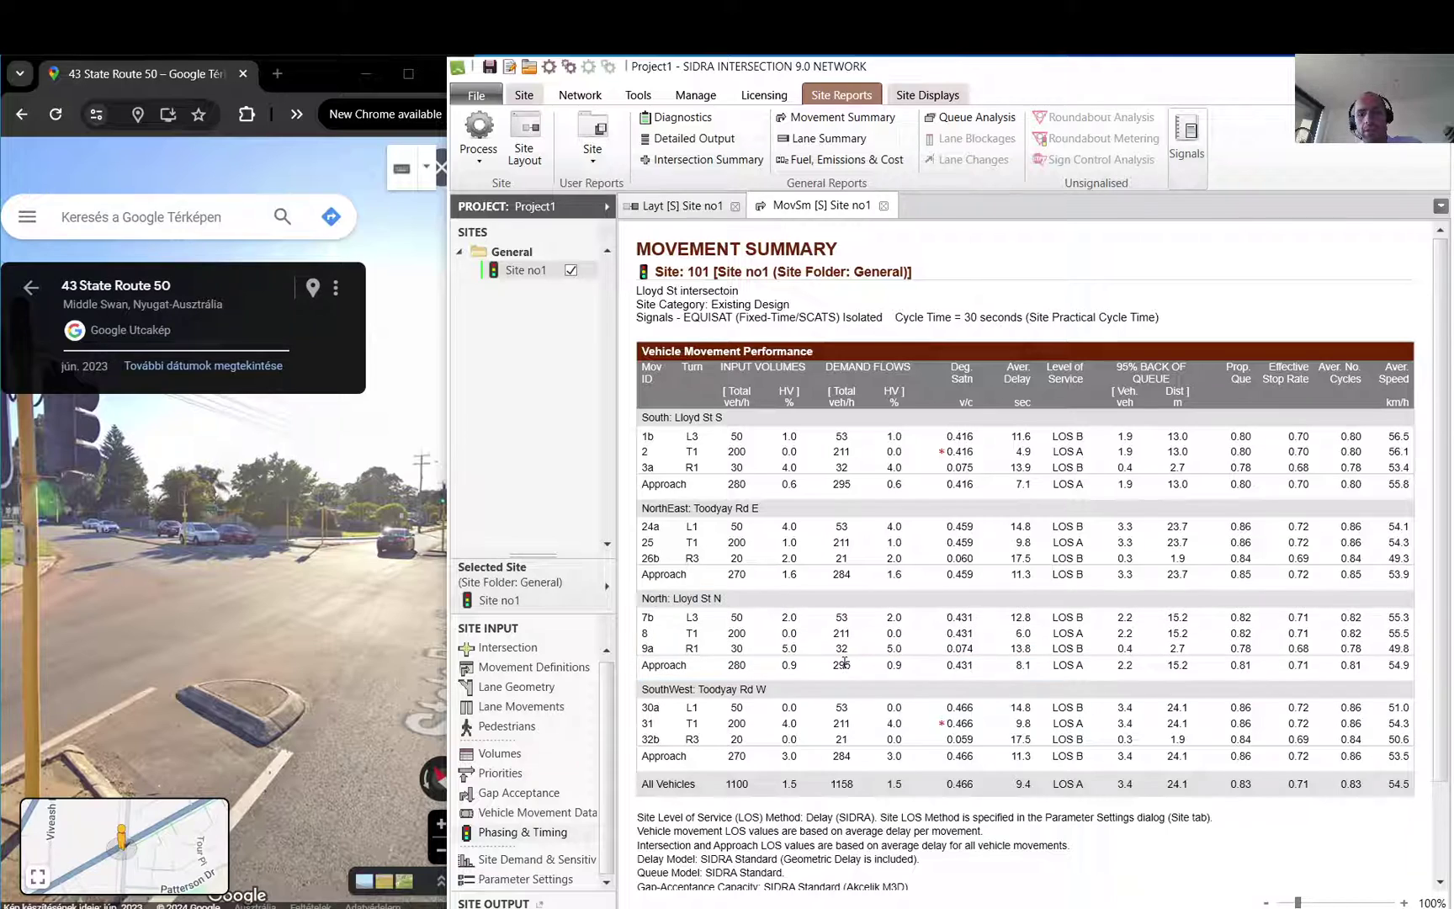
left_click_drag(844, 739, 844, 711)
left_click(842, 716)
left_click(962, 406)
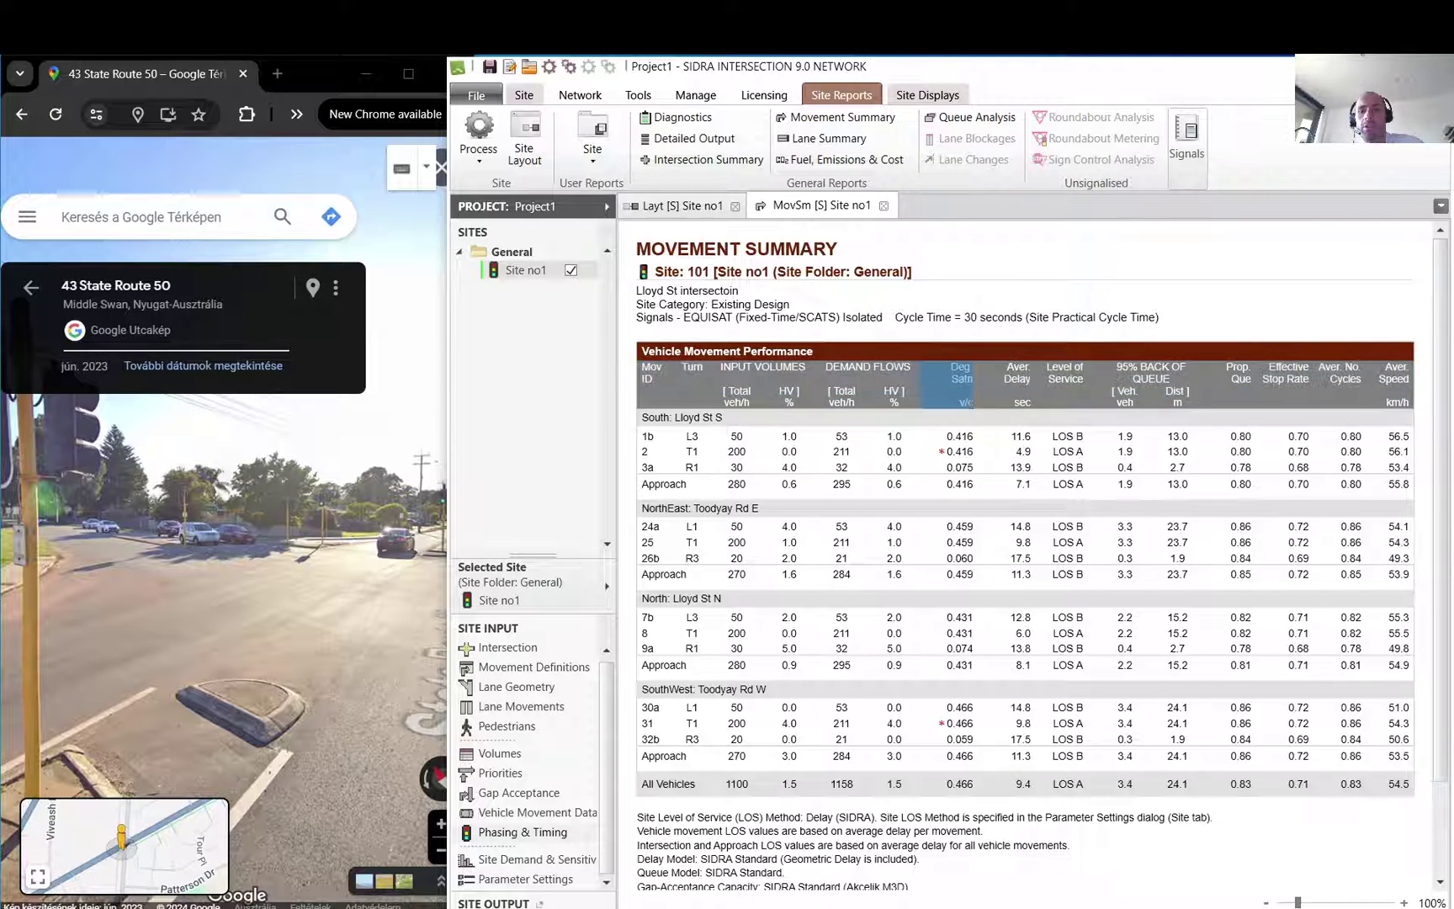
left_click_drag(962, 405, 992, 409)
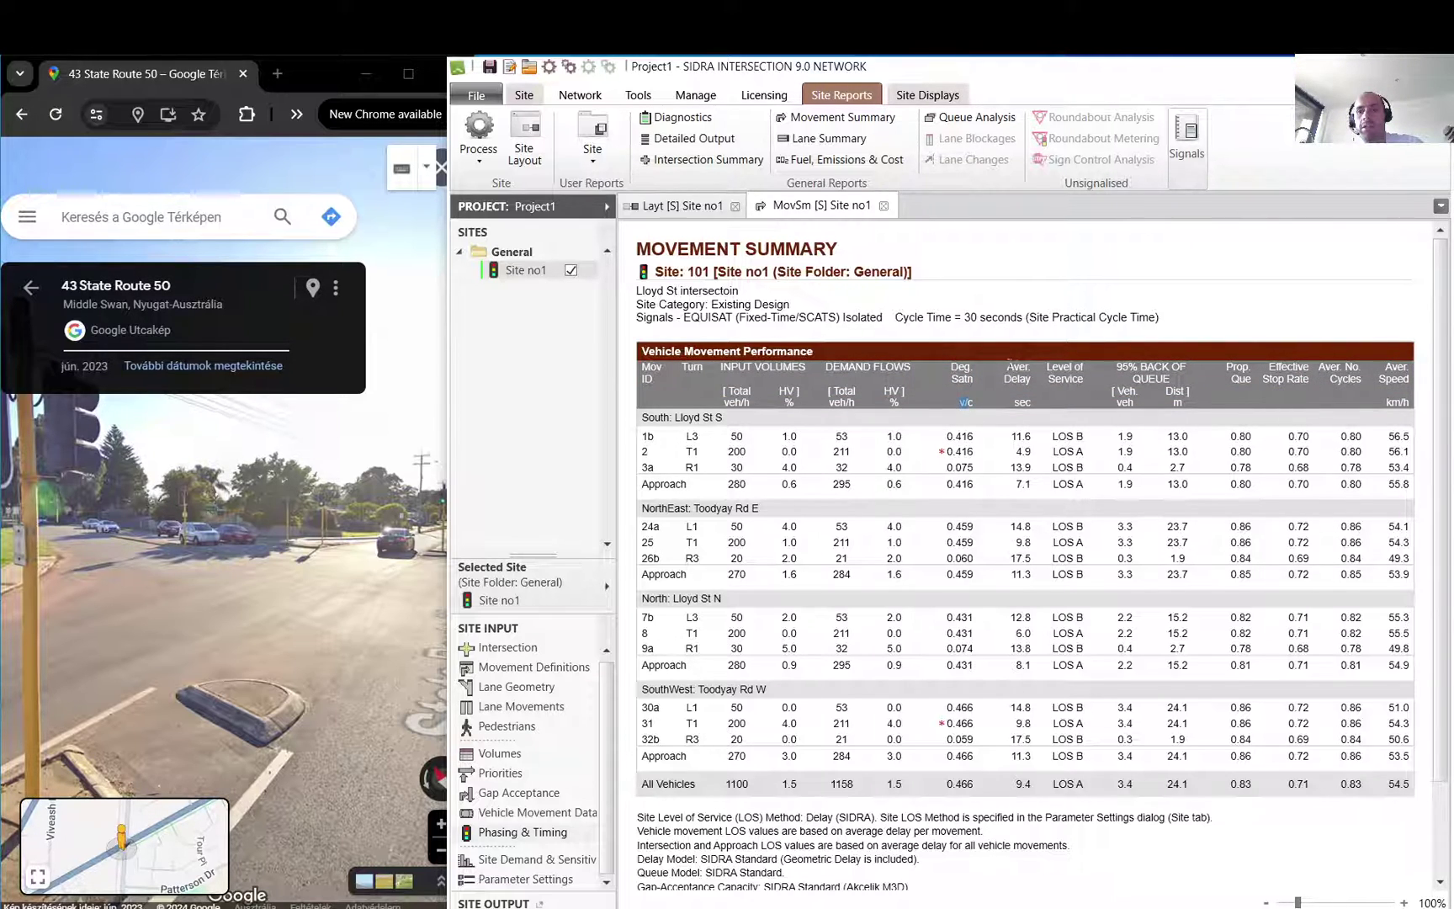
left_click(1010, 370)
left_click(1067, 379)
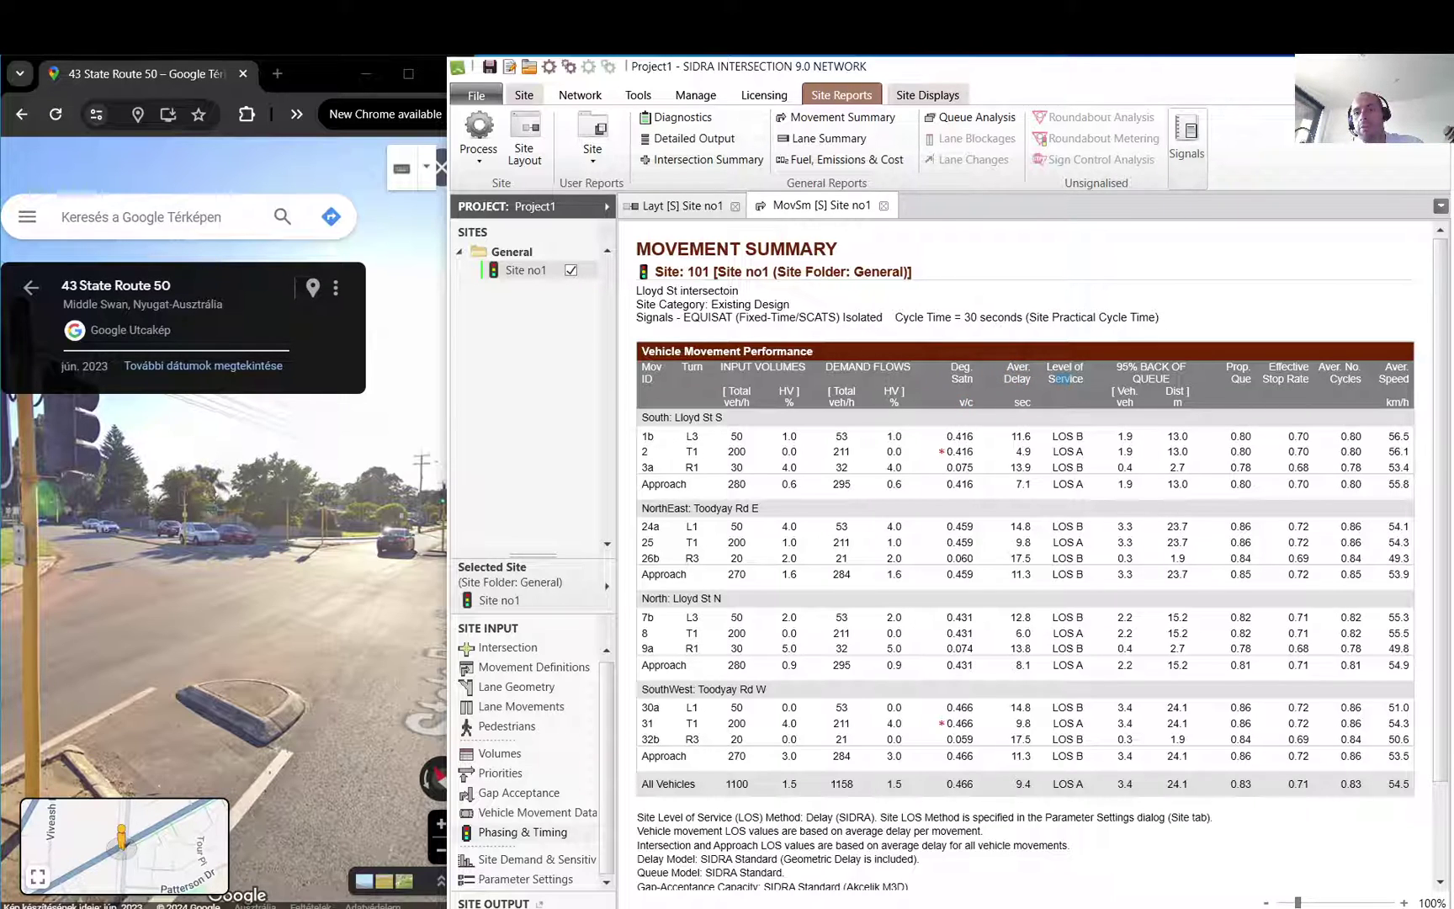
left_click_drag(1151, 370, 1186, 411)
left_click_drag(1120, 436, 1182, 454)
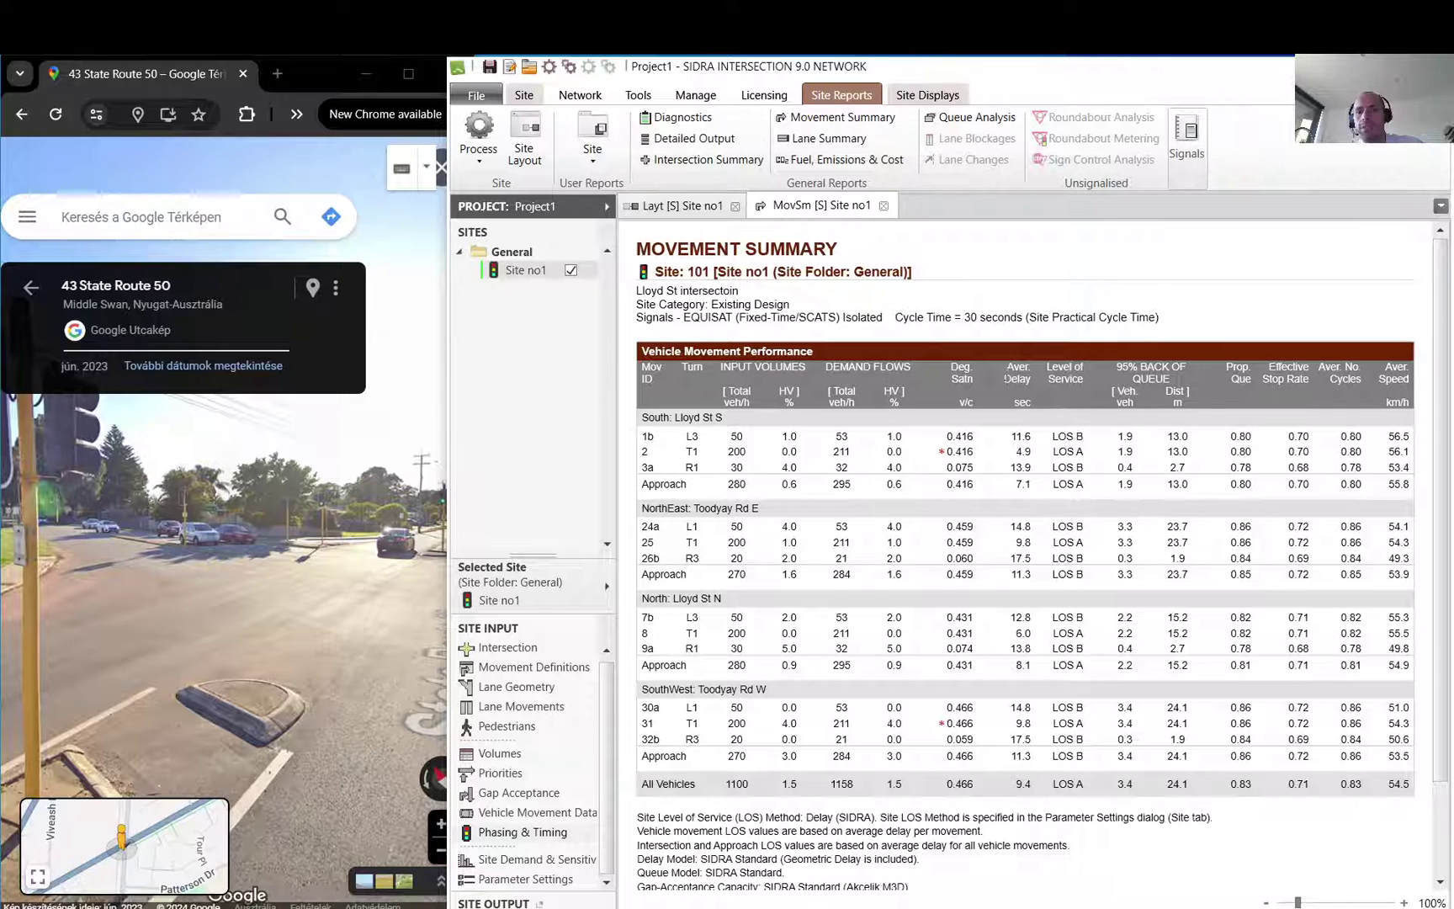
left_click_drag(942, 434, 962, 767)
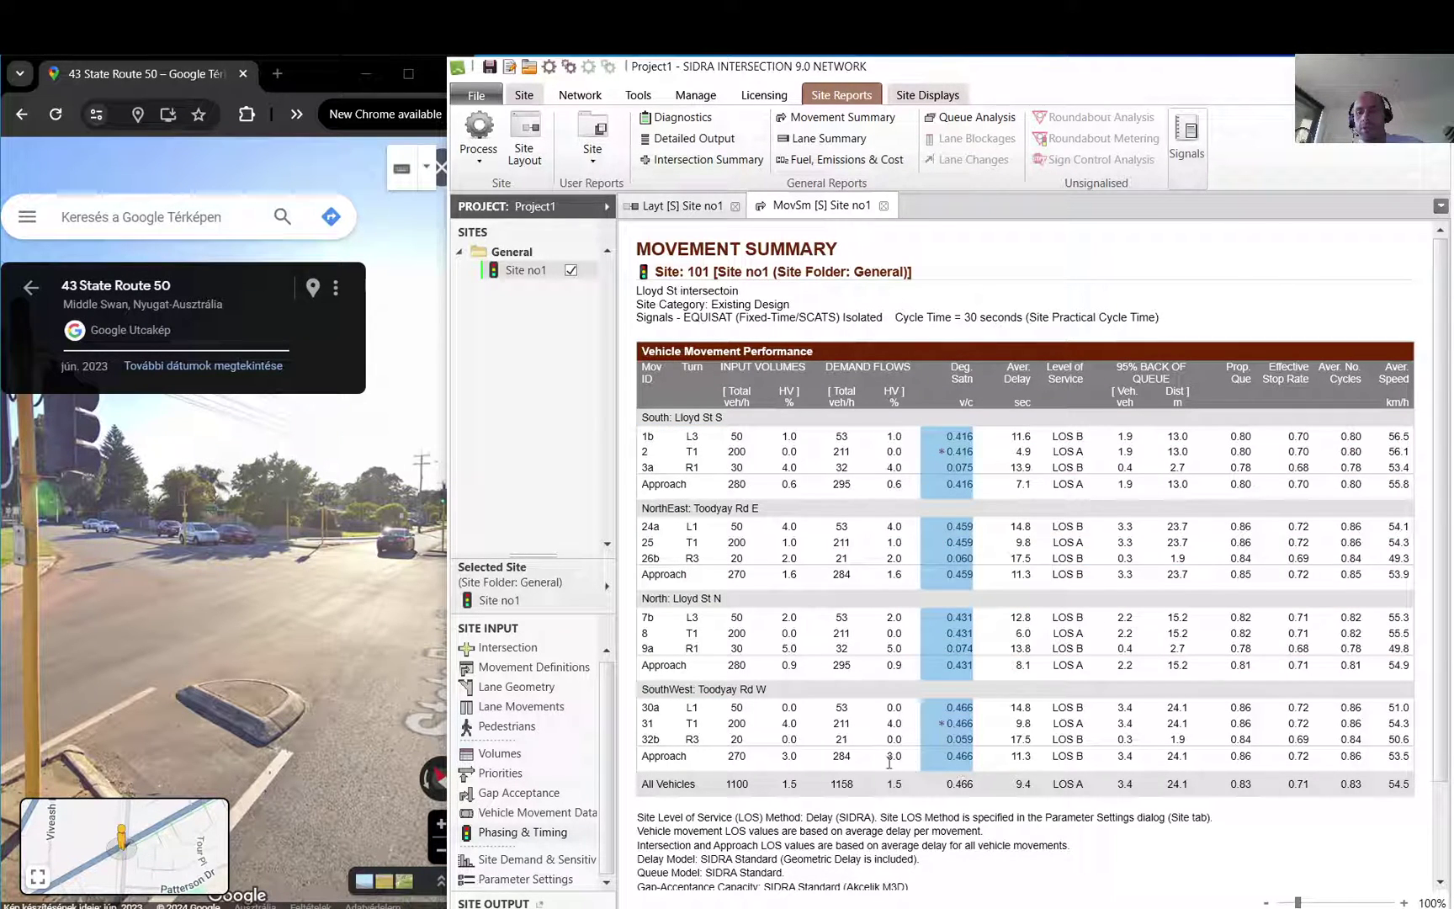
left_click(642, 787)
left_click_drag(642, 787, 1175, 795)
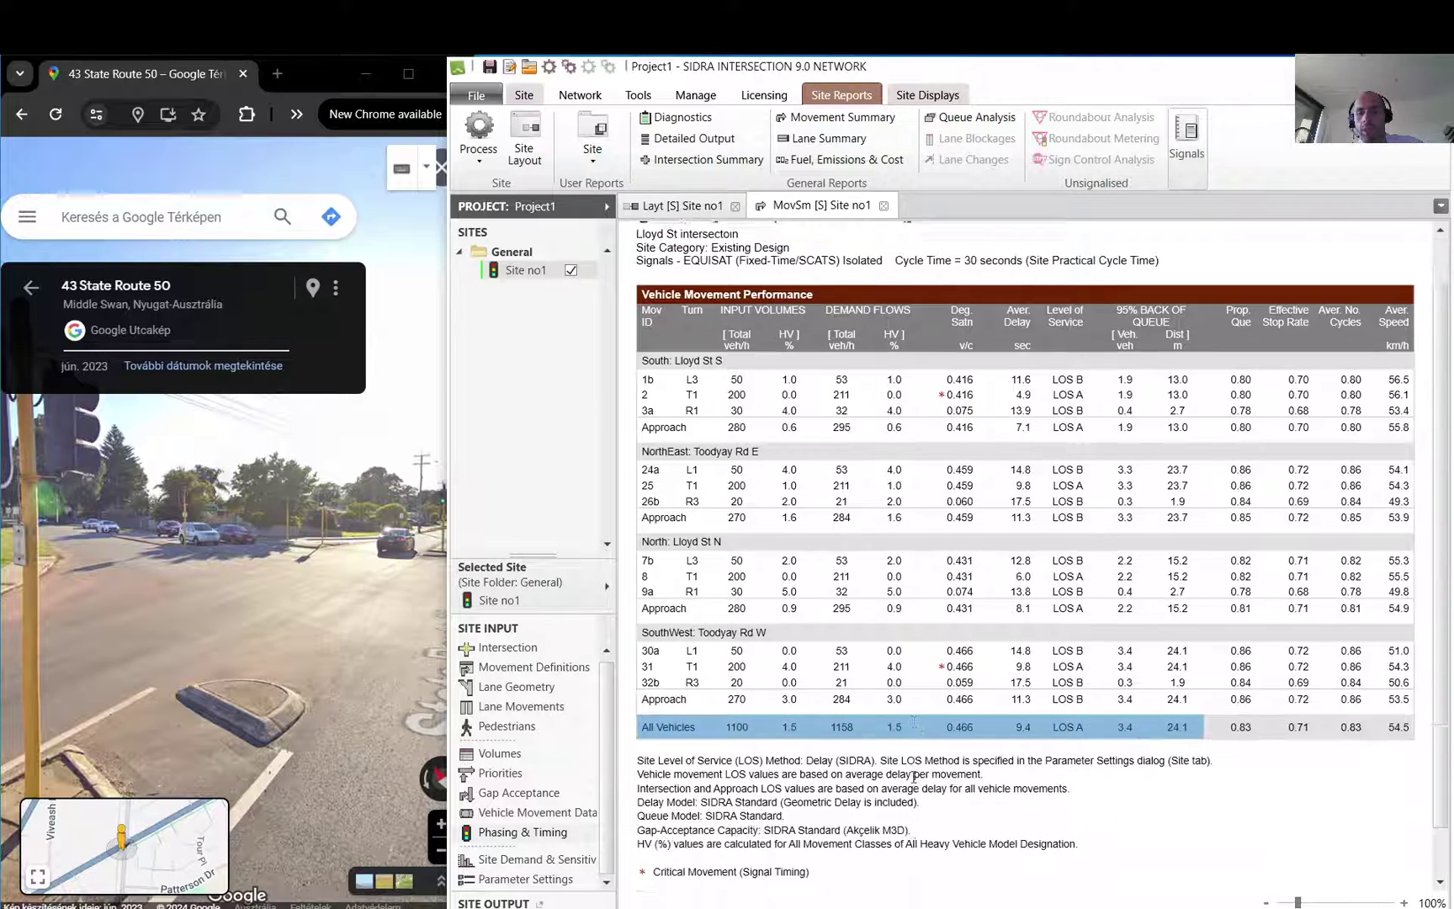
scroll(714, 752, "down", 3)
left_click_drag(623, 715, 1036, 808)
left_click(938, 803)
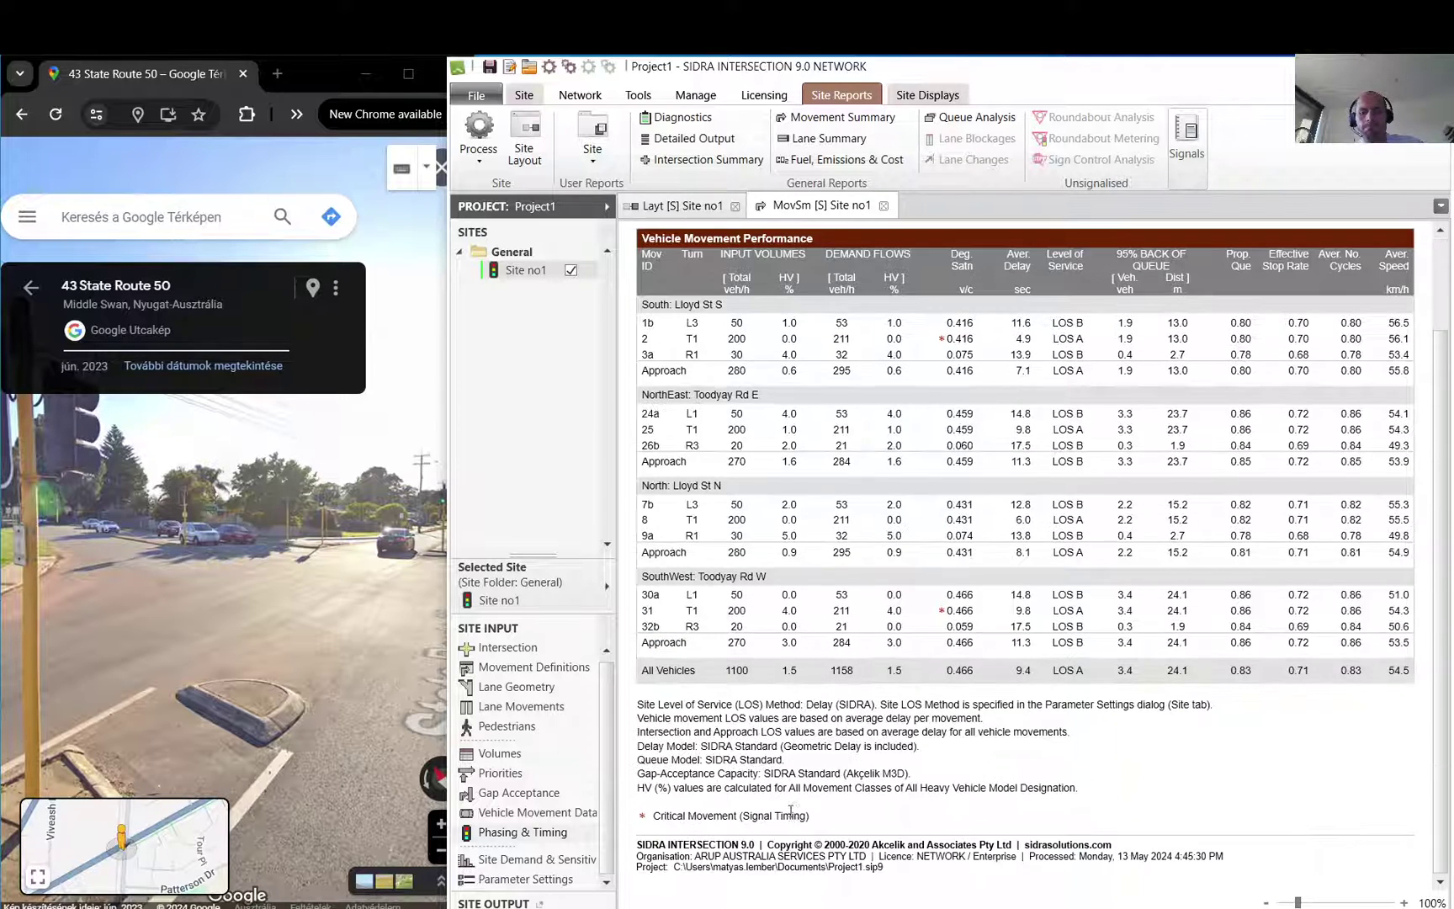
left_click_drag(637, 701, 941, 757)
left_click(941, 758)
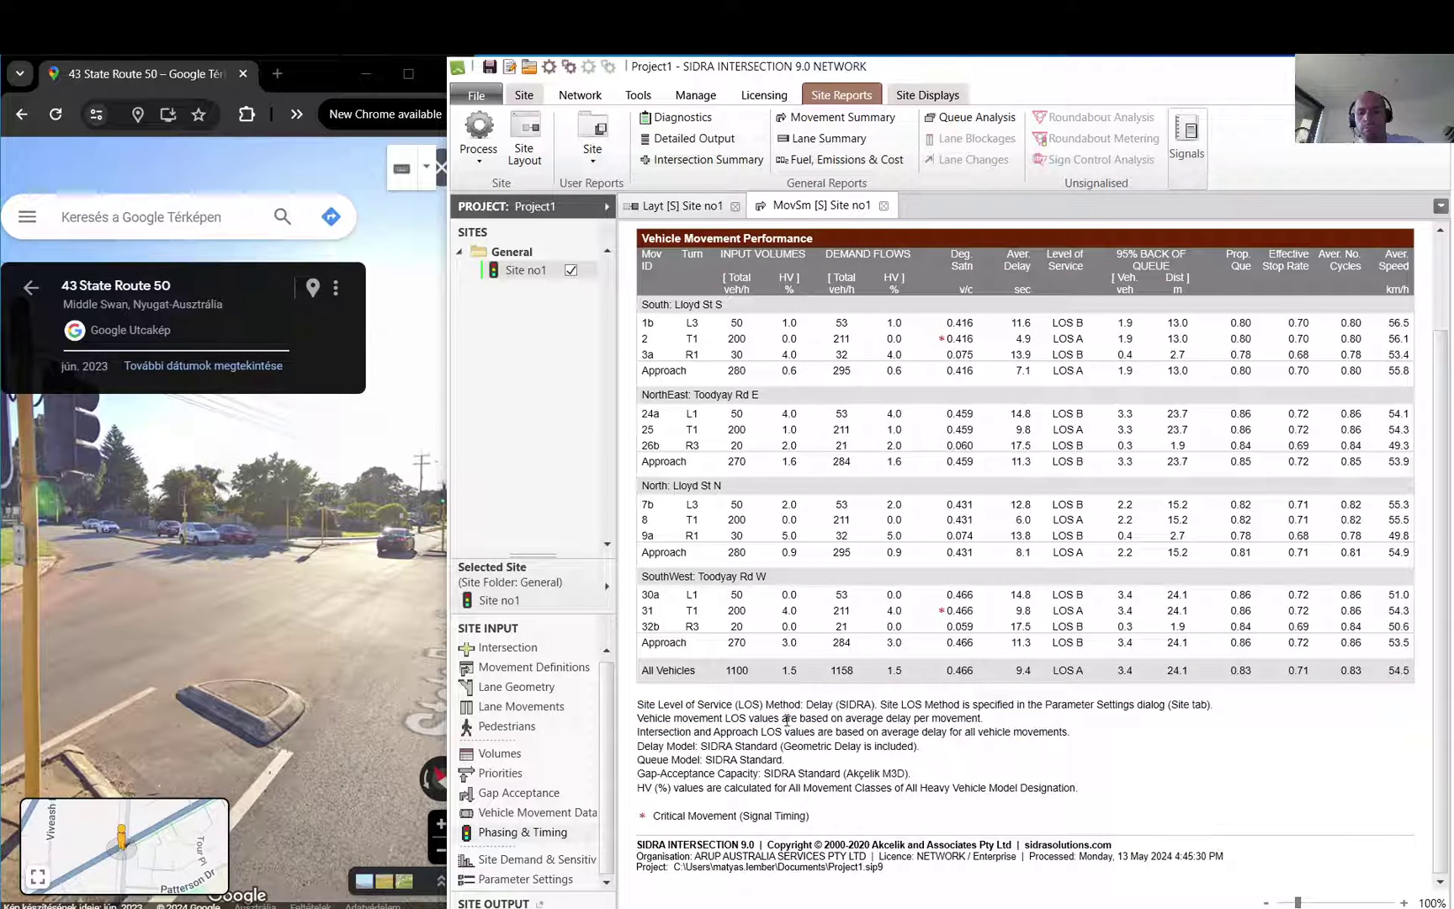
scroll(1032, 615, "up", 3)
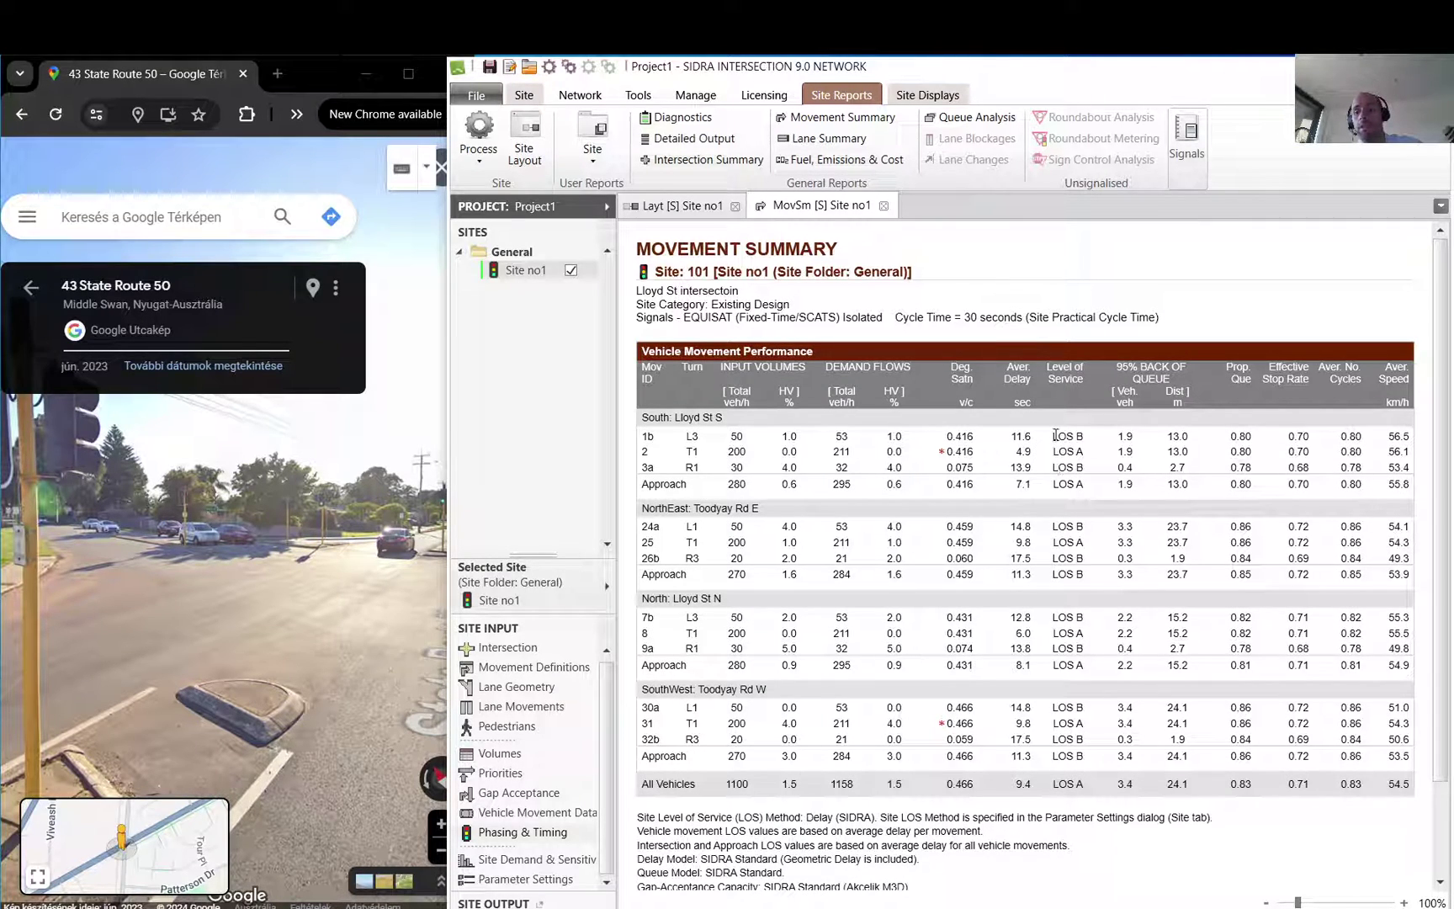
left_click_drag(1055, 435, 1083, 501)
left_click(1082, 522)
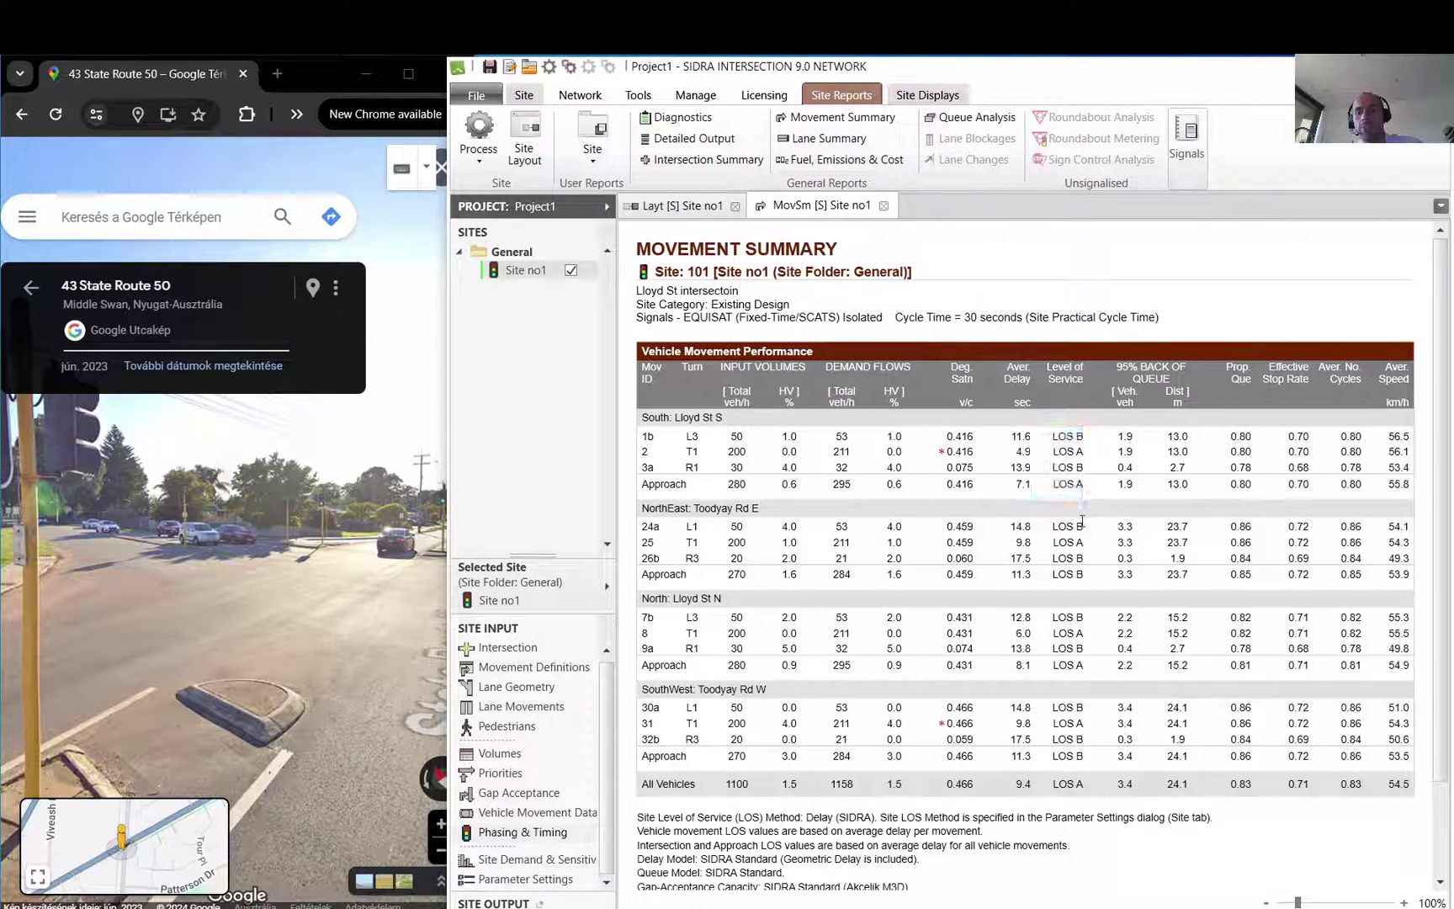
left_click_drag(1070, 430, 1081, 505)
left_click(1068, 454)
left_click(1081, 500)
left_click_drag(948, 449, 939, 454)
left_click(944, 728)
left_click_drag(1097, 755, 1048, 760)
left_click_drag(1092, 681, 1087, 665)
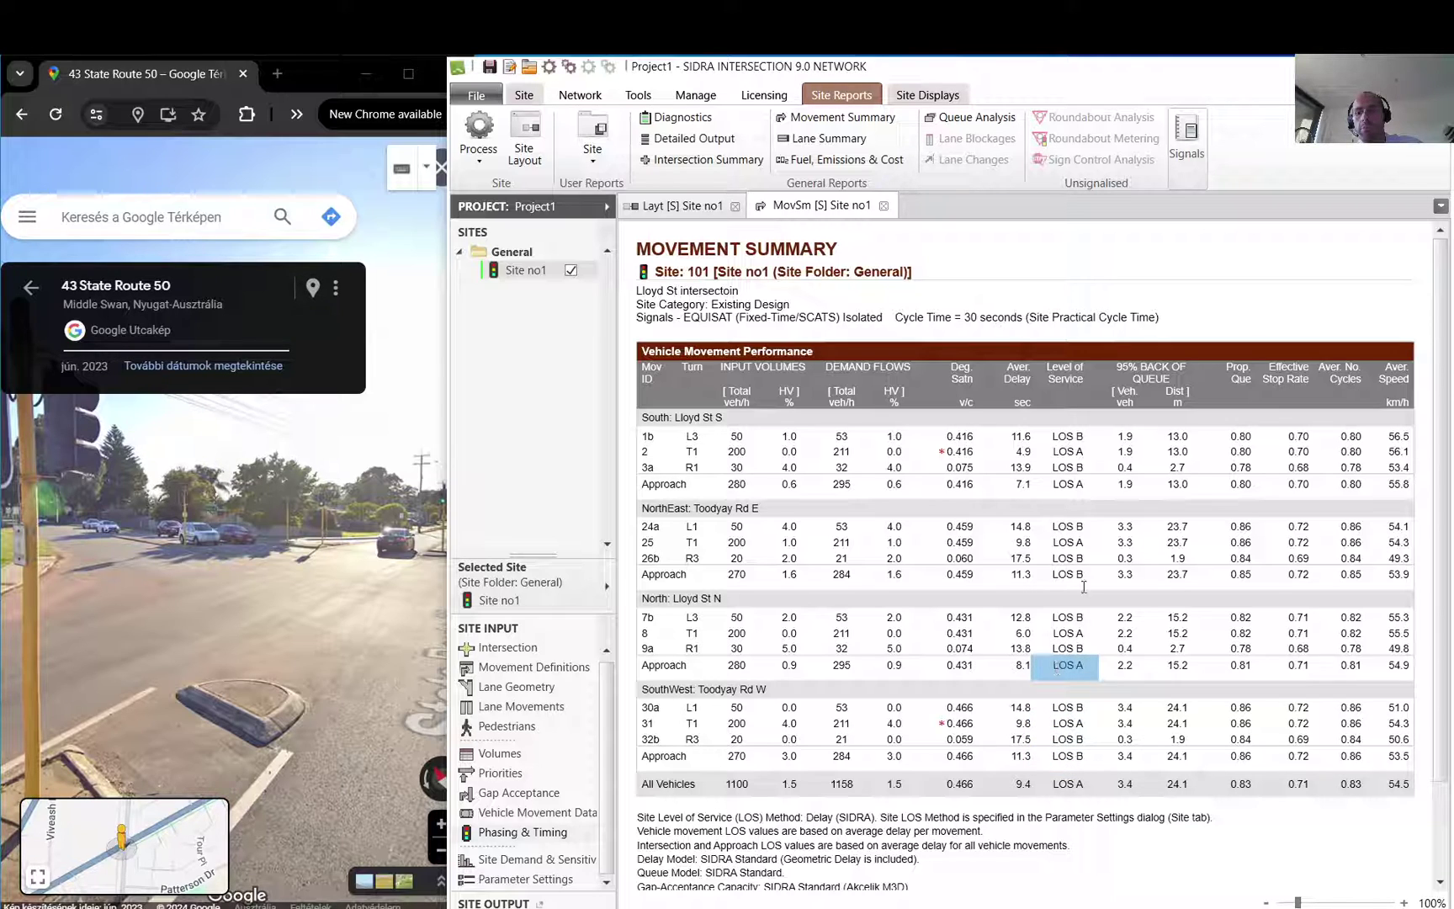
left_click_drag(1085, 574, 1058, 574)
left_click_drag(1094, 783, 1062, 785)
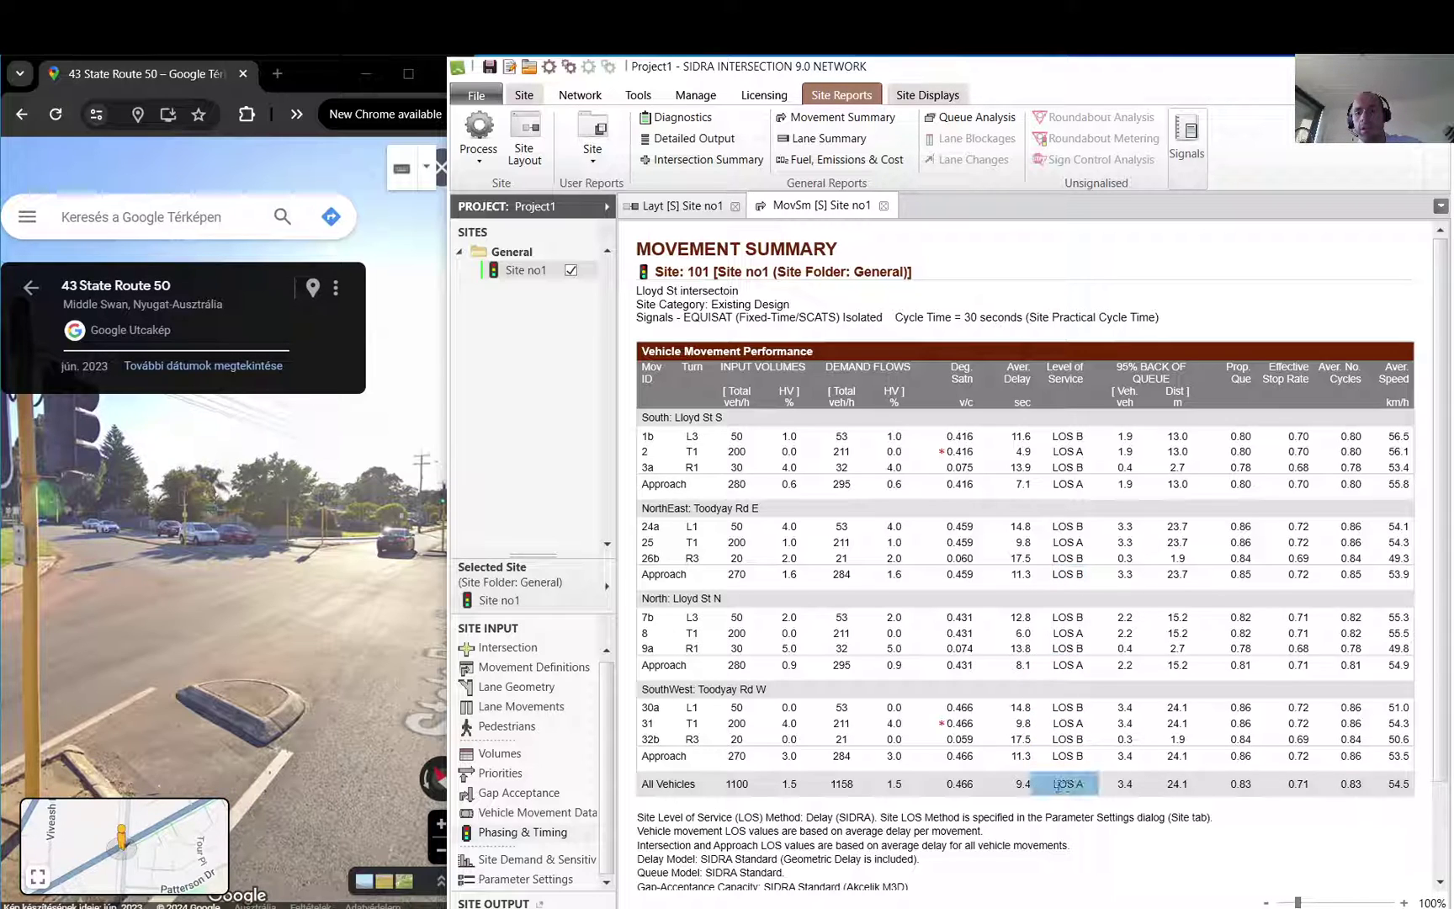
left_click(966, 320)
left_click_drag(1099, 311, 1169, 318)
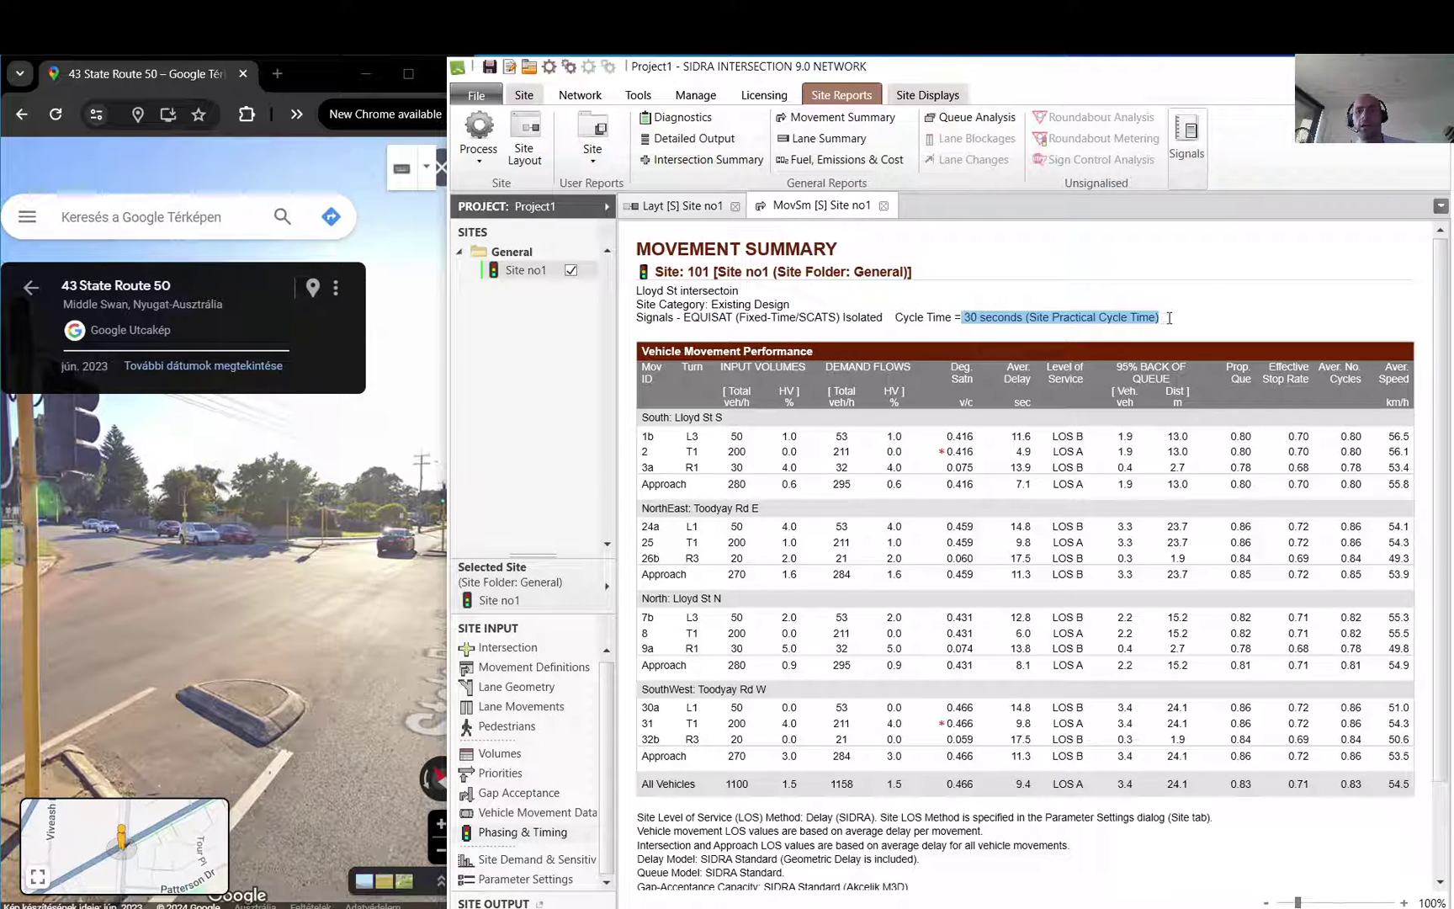
left_click(972, 317)
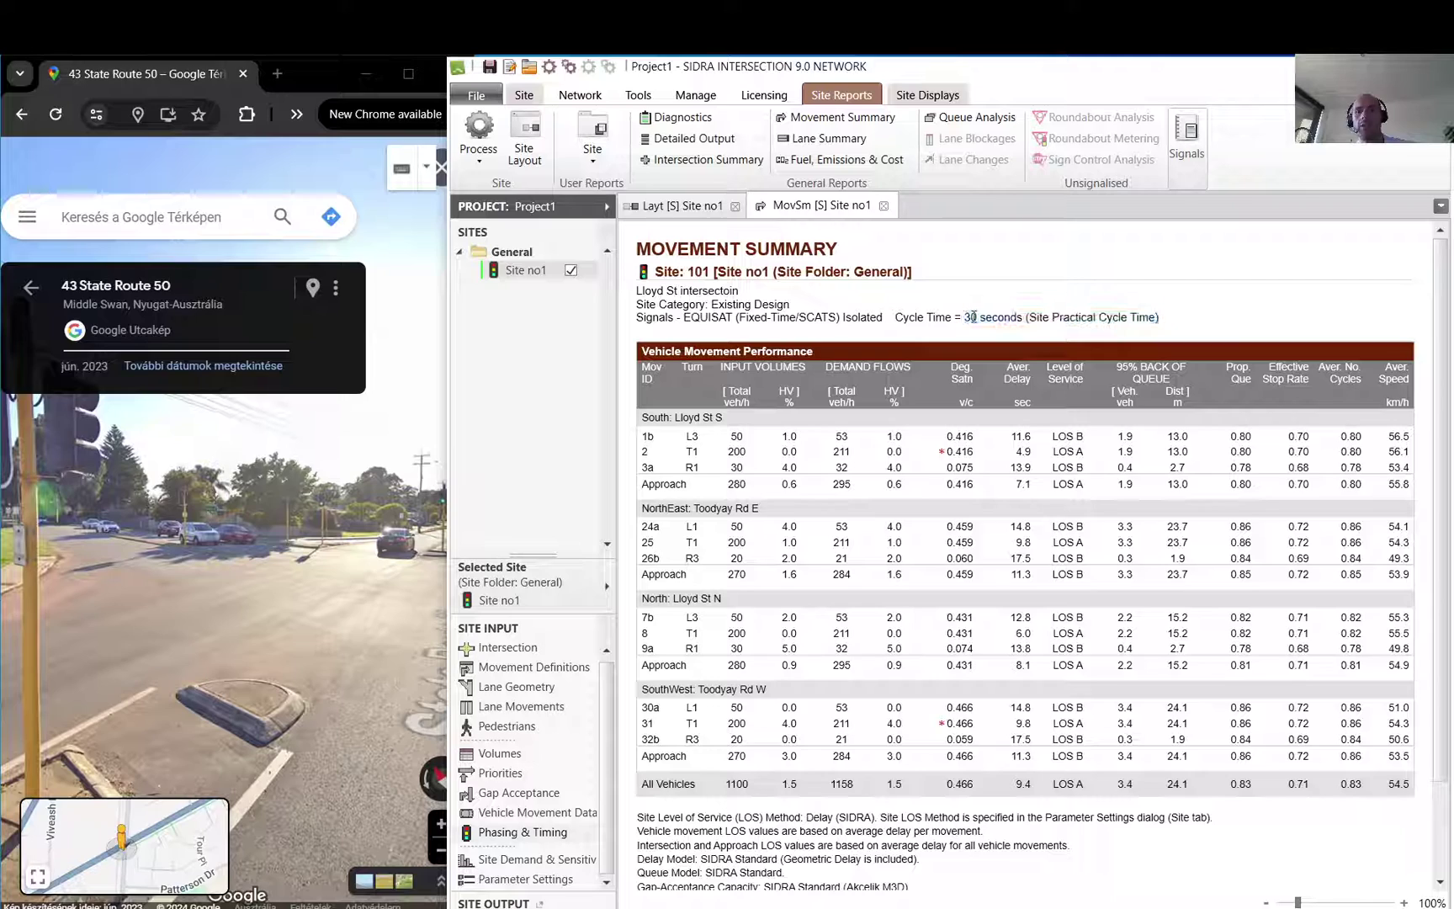